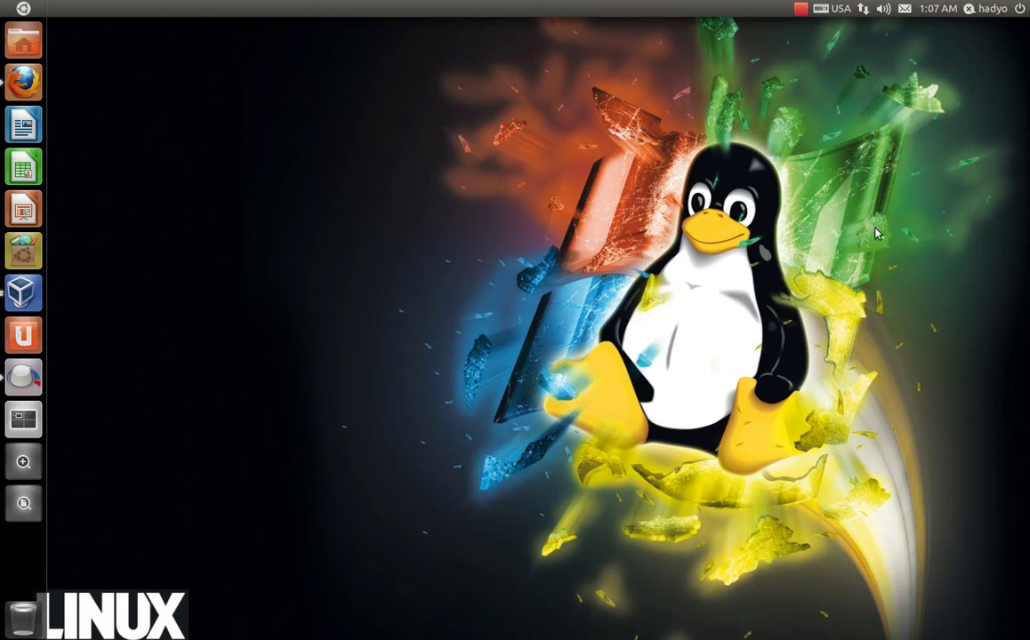
# Open System Settings and look over the categories in the Control Center
pyautogui.click(1020, 11)
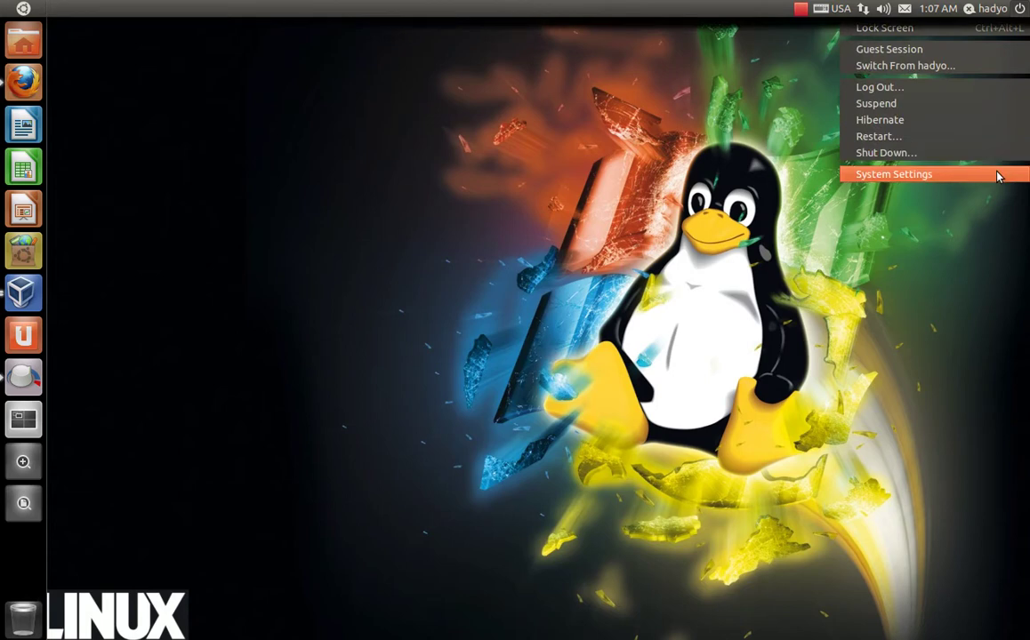
pyautogui.click(880, 175)
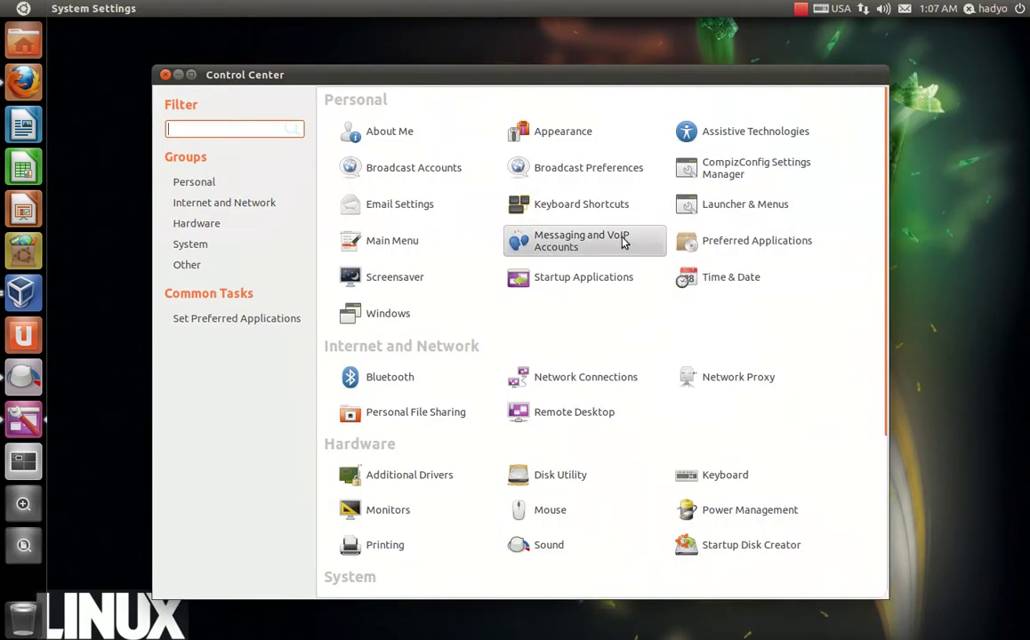
pyautogui.moveTo(530, 80)
pyautogui.mouseDown()
pyautogui.moveTo(533, 39)
pyautogui.moveTo(537, 64)
pyautogui.mouseUp()
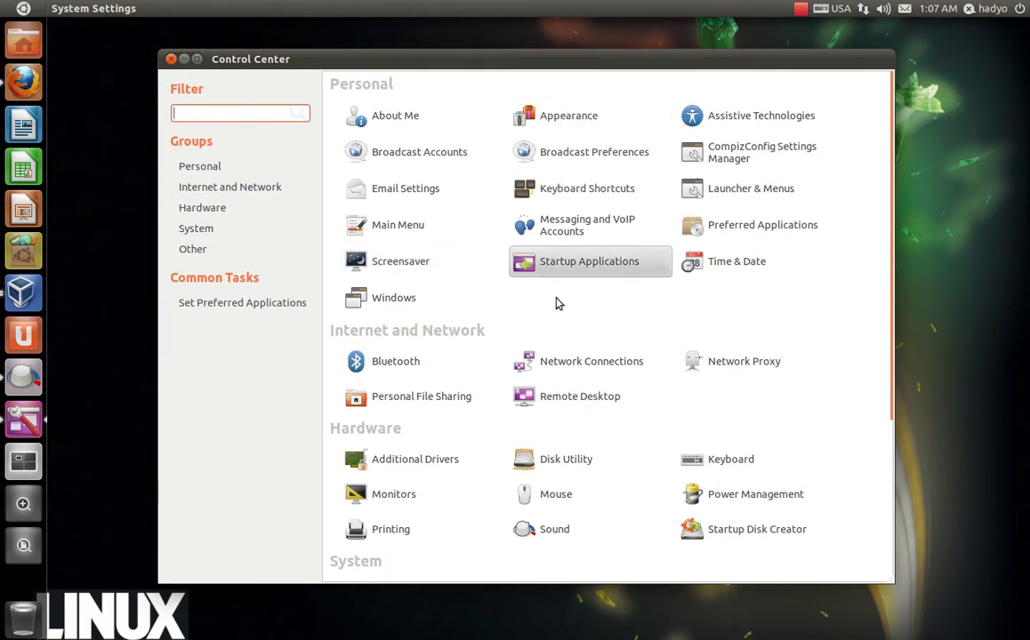
pyautogui.scroll(-5, 551, 299)
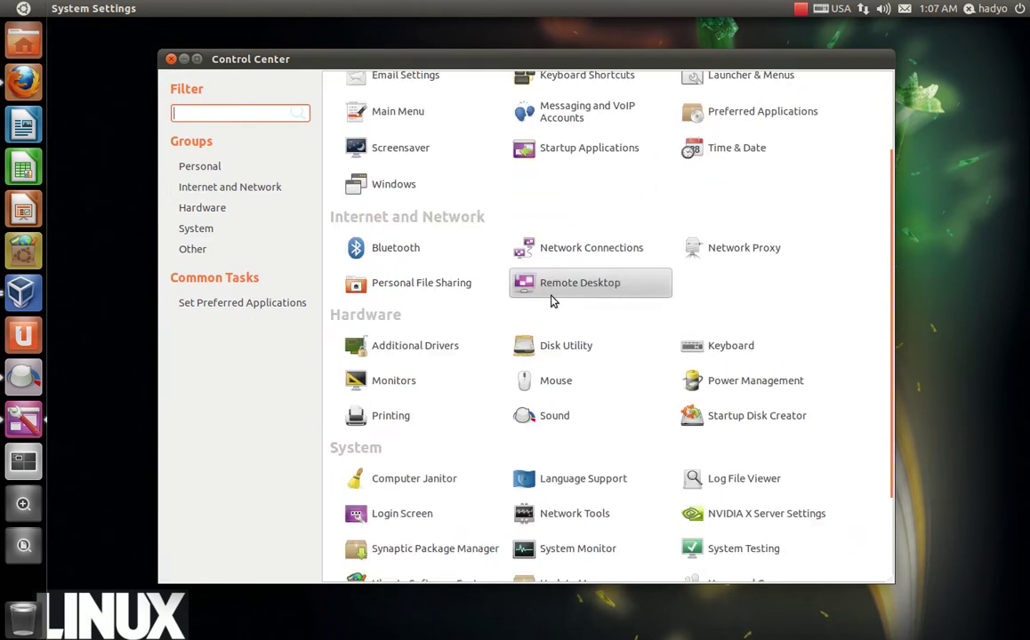
pyautogui.scroll(5, 551, 300)
pyautogui.scroll(1, 551, 302)
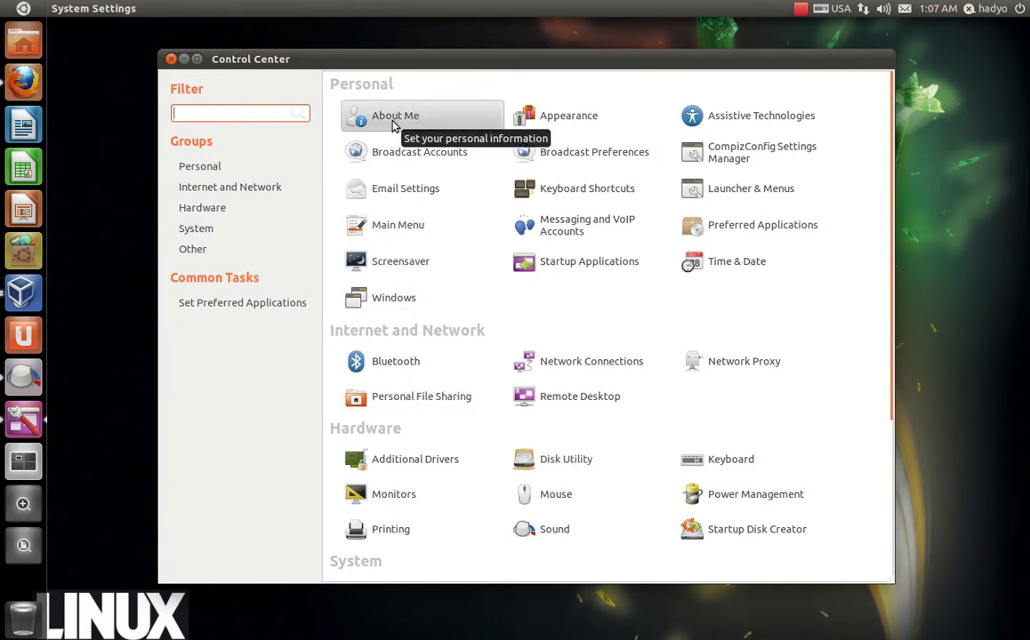
# Open the About Me profile and preview the stock fish, flower and guitar pictures for the profile image without applying one
pyautogui.click(414, 152)
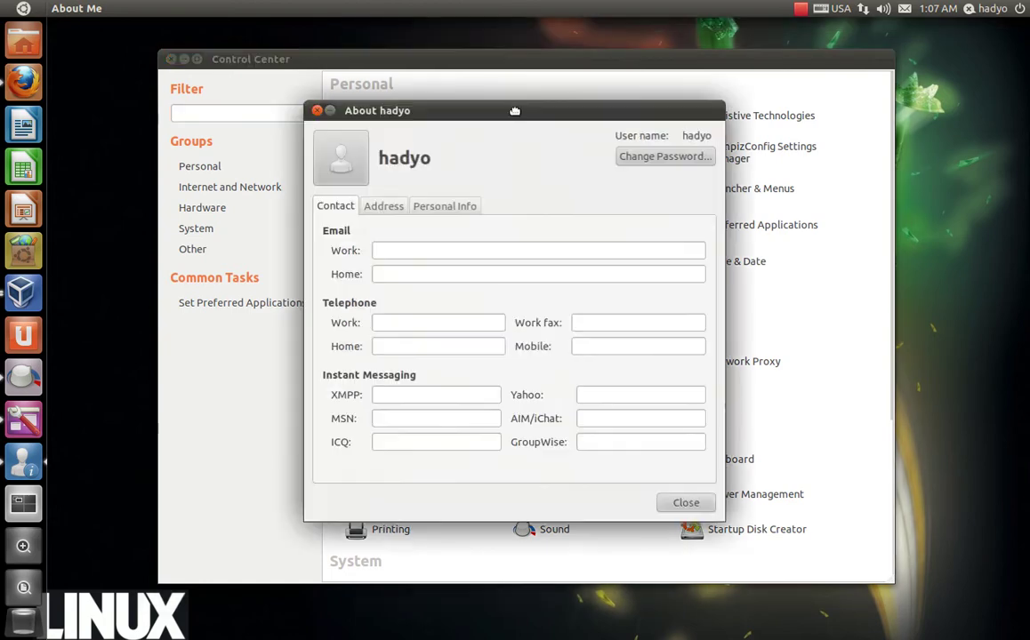
pyautogui.moveTo(514, 110); pyautogui.dragTo(480, 114)
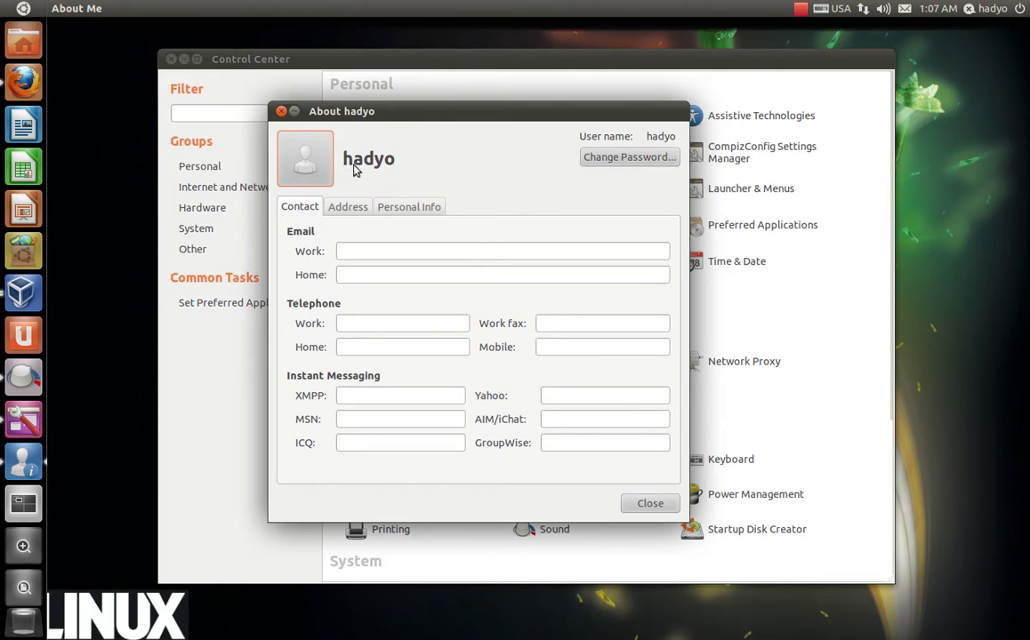
pyautogui.click(305, 160)
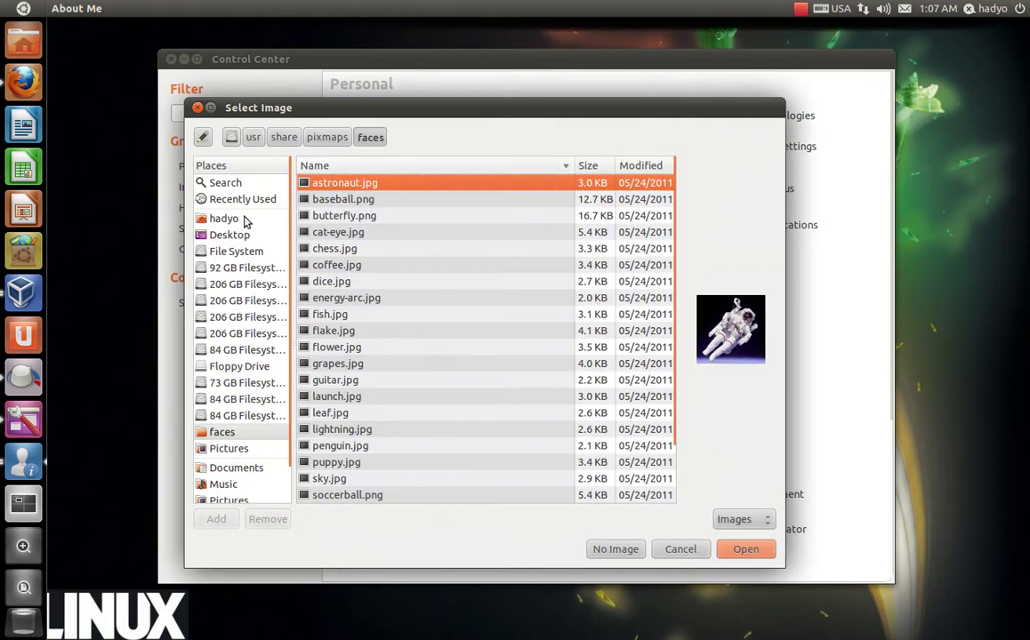
pyautogui.click(334, 313)
pyautogui.click(334, 346)
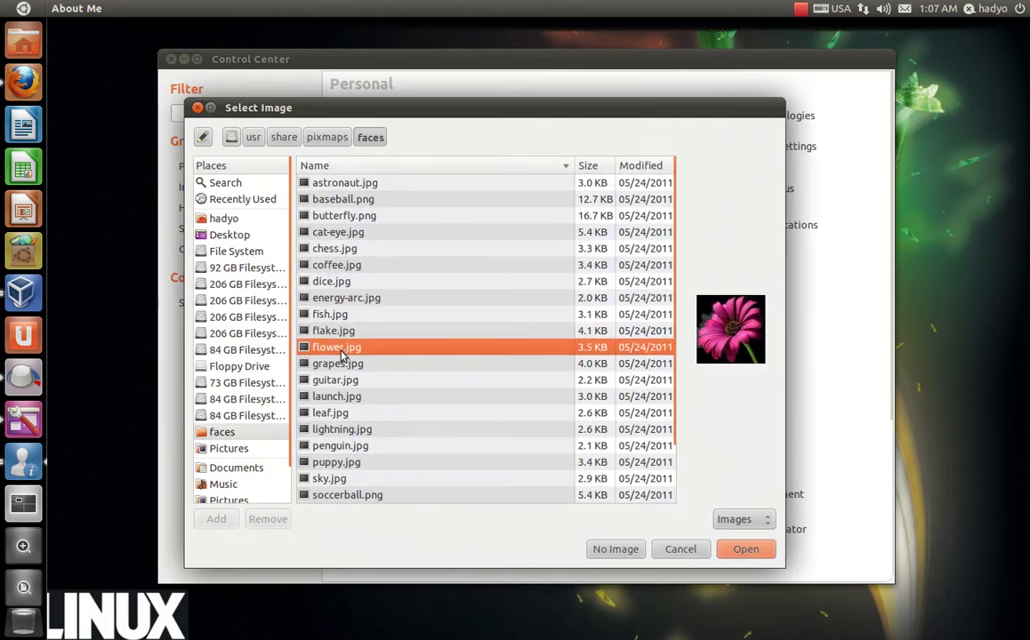
pyautogui.click(337, 381)
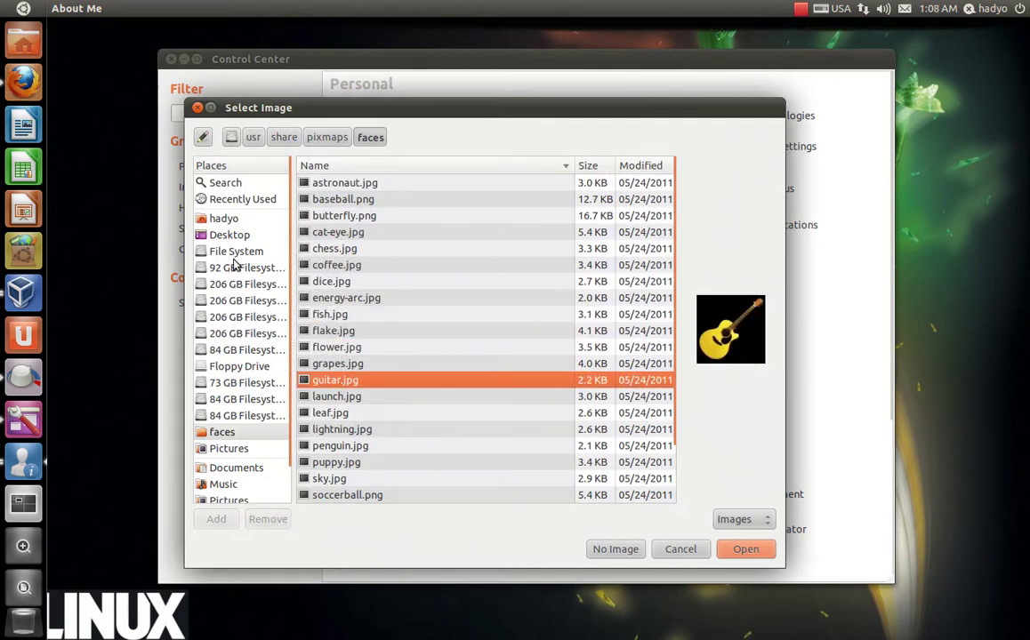
pyautogui.click(687, 551)
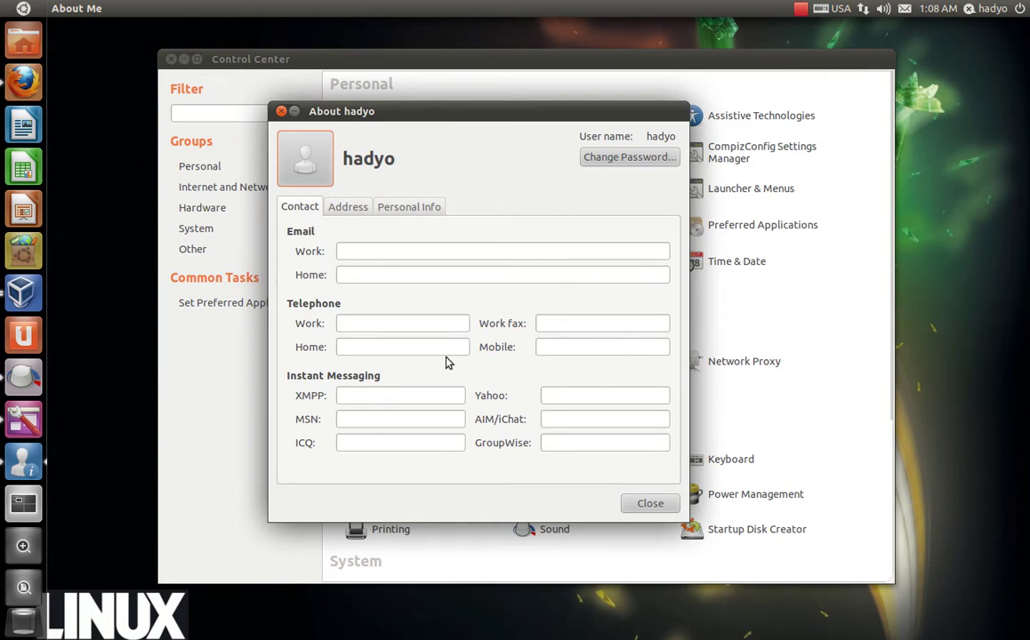
# Review the Address and Personal Info fields of the profile and close it
pyautogui.click(357, 210)
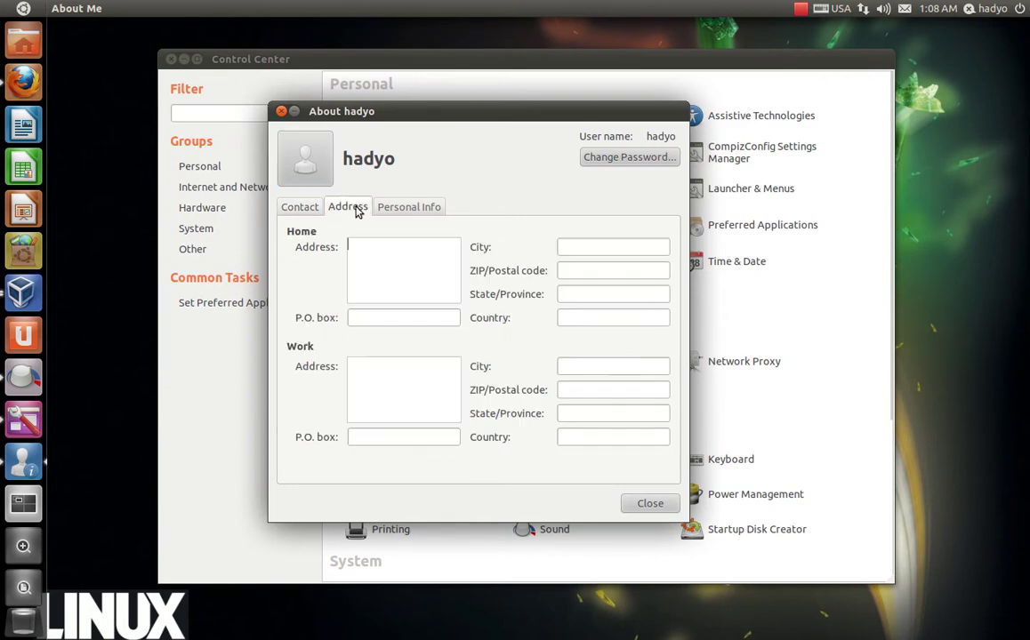
pyautogui.click(389, 213)
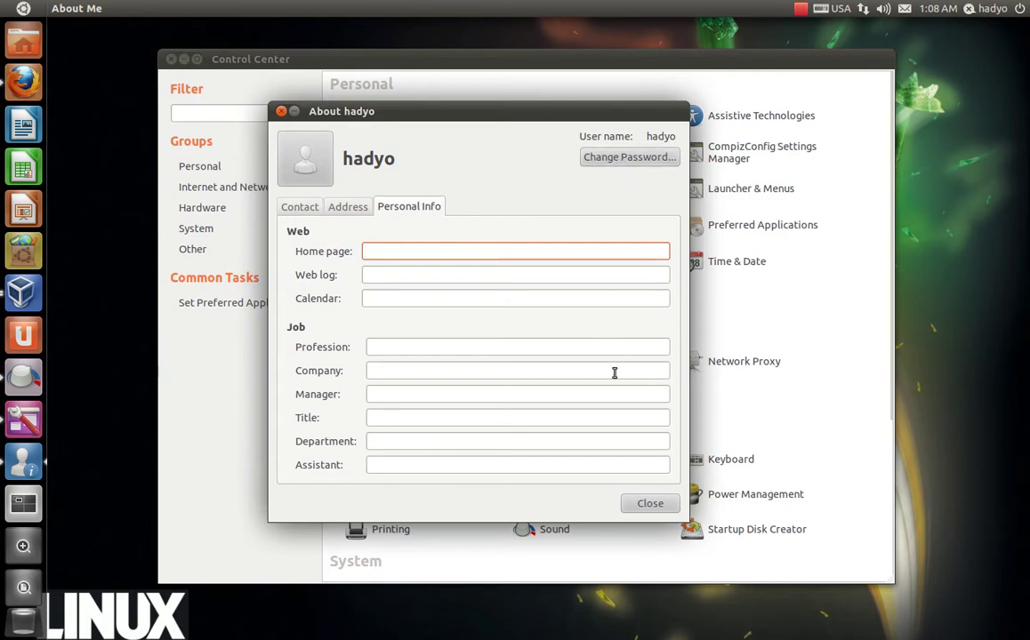
pyautogui.click(650, 504)
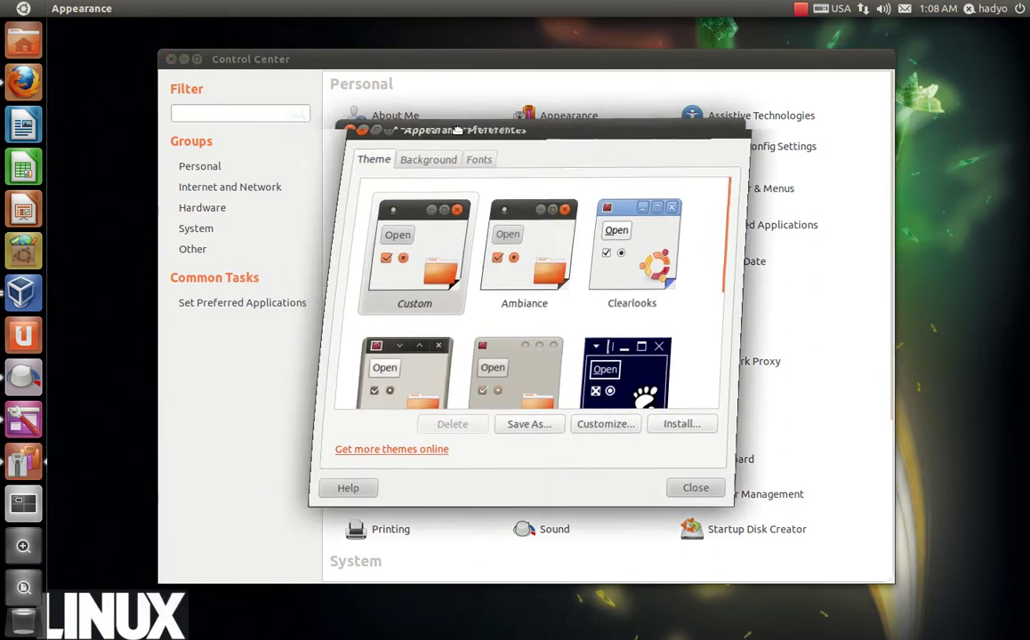
# View the theme choices and the desktop background choices in Appearance Preferences and close both windows
pyautogui.moveTo(397, 72); pyautogui.dragTo(498, 108)
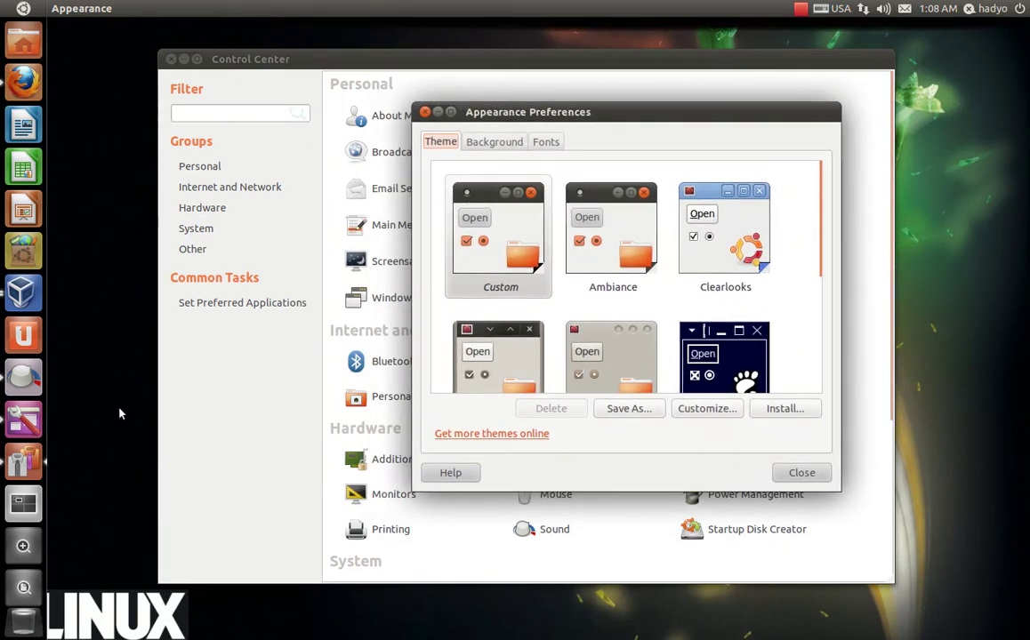
pyautogui.rightClick(114, 315)
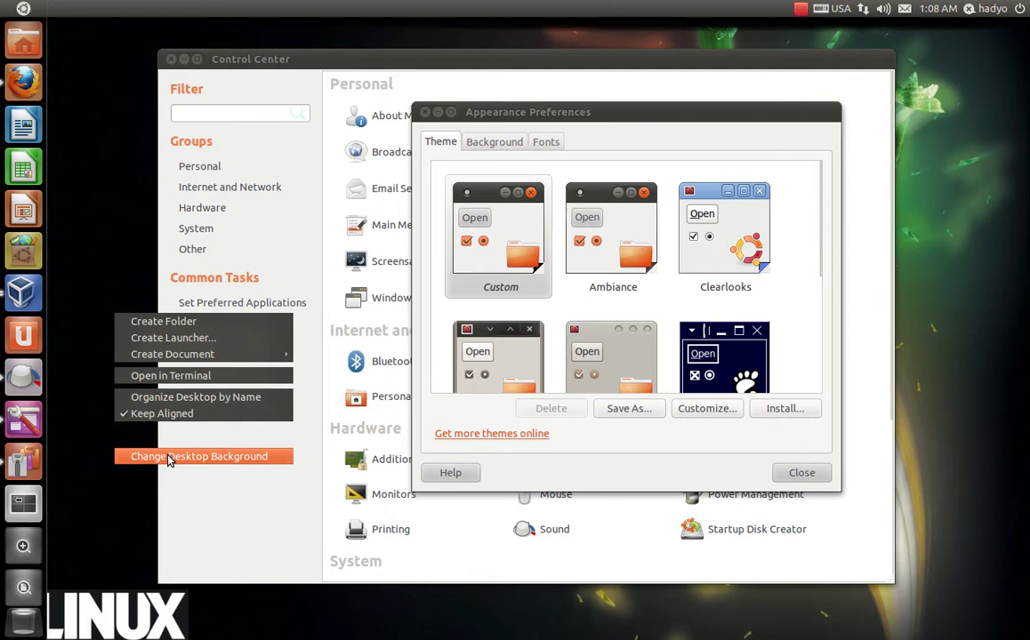
pyautogui.click(168, 456)
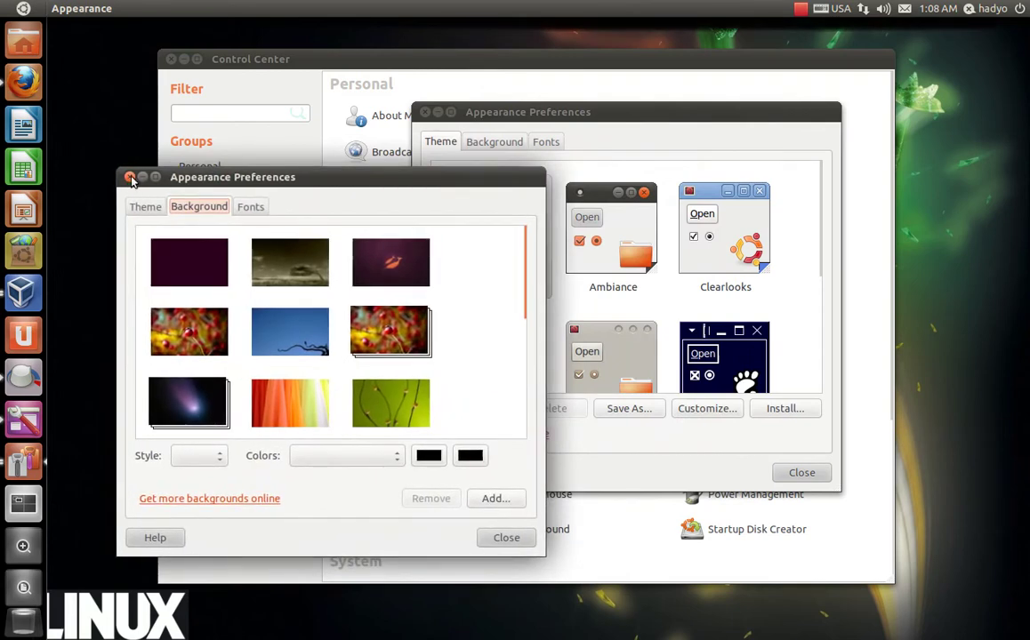
pyautogui.click(130, 178)
pyautogui.click(424, 112)
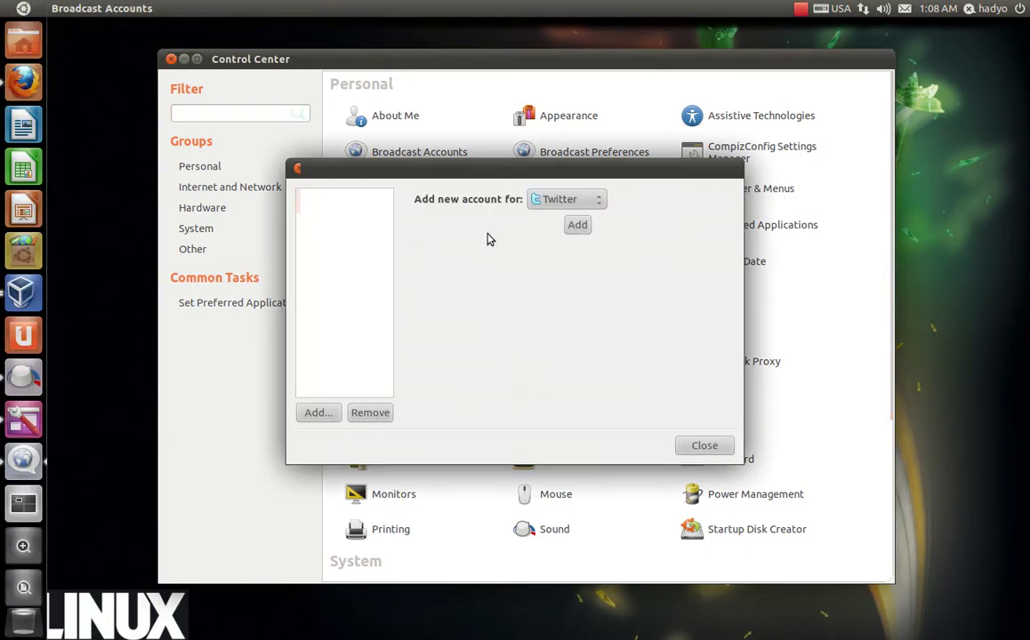
# View the Facebook login form for authorizing a new broadcast account and close Broadcast Accounts without logging in
pyautogui.click(602, 201)
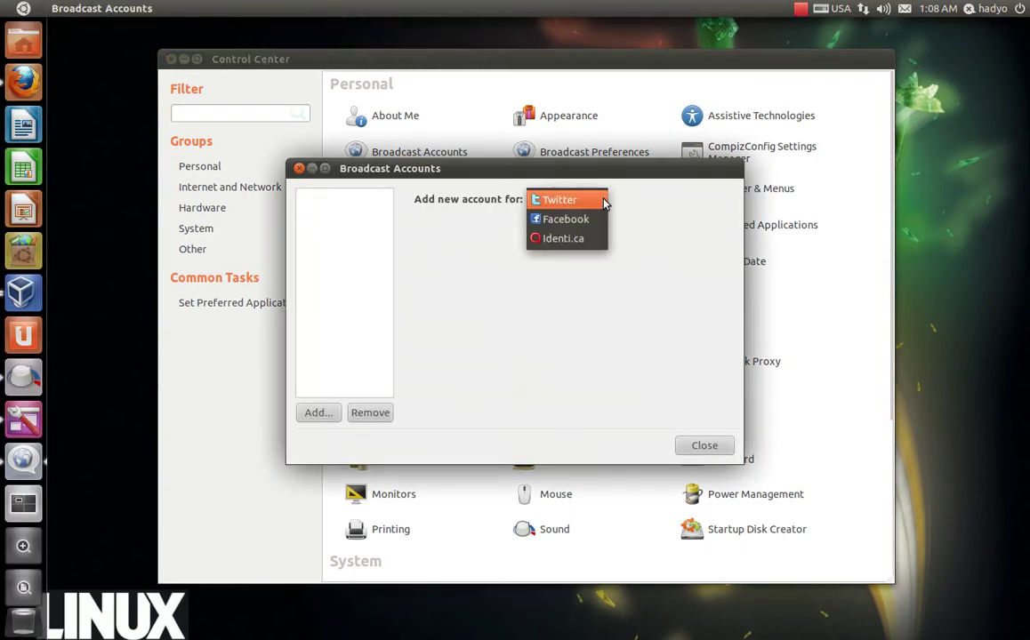
pyautogui.click(563, 220)
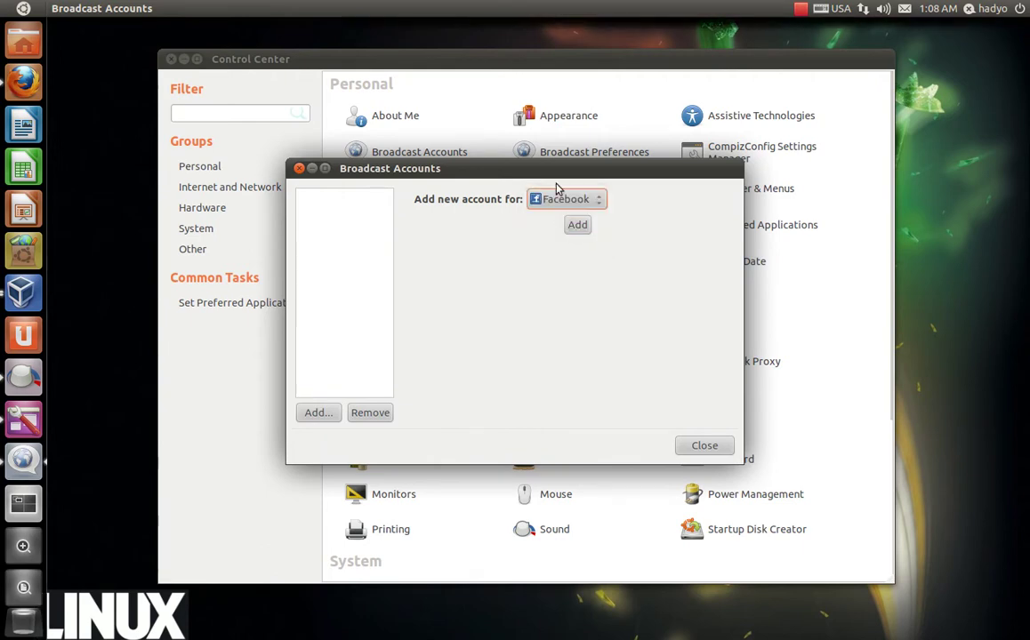
pyautogui.click(577, 227)
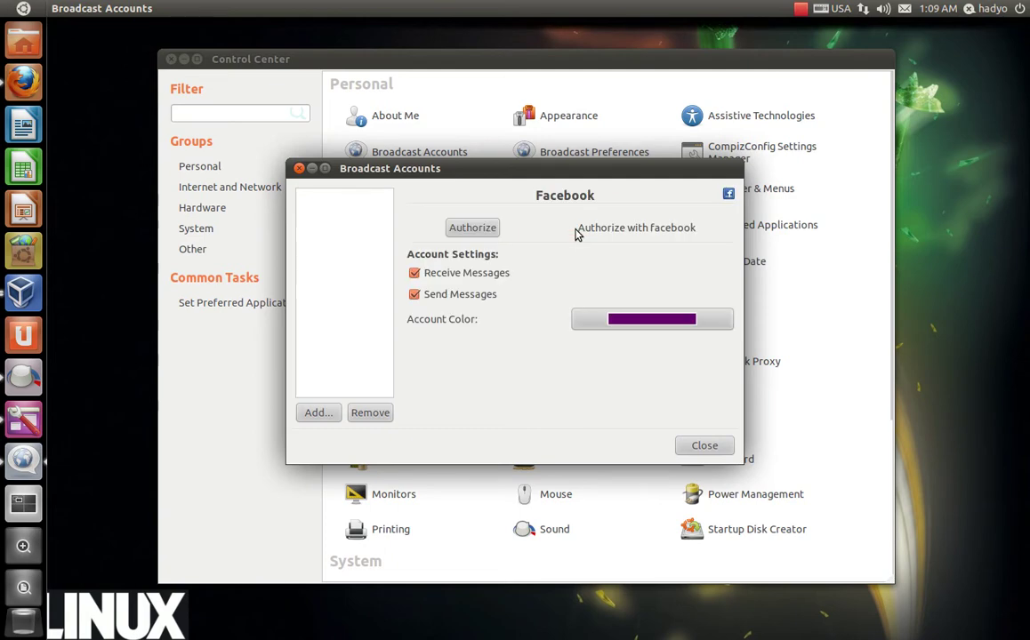
pyautogui.click(473, 228)
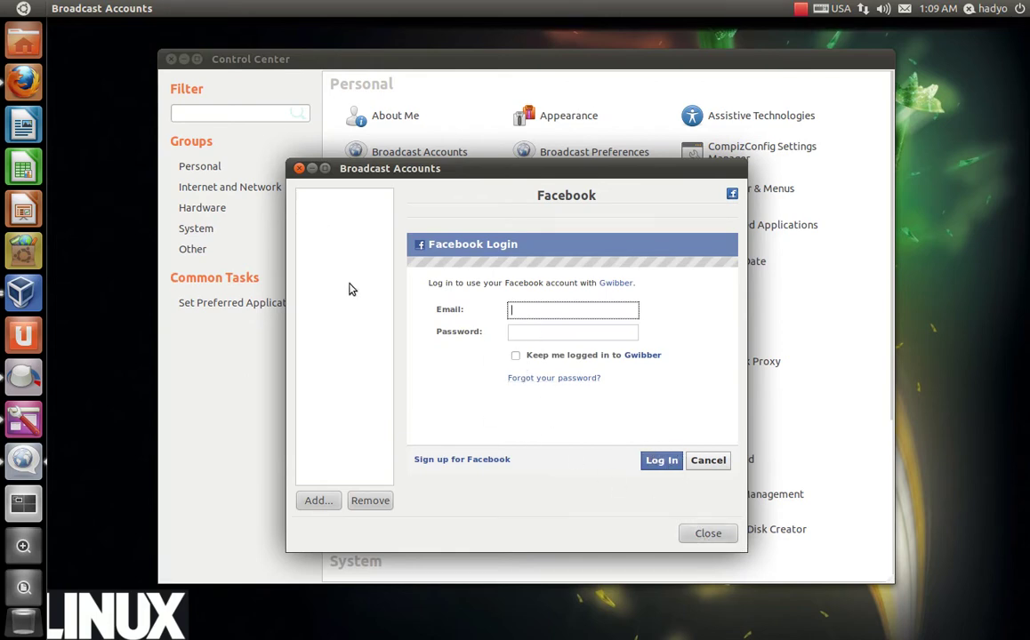
pyautogui.click(707, 534)
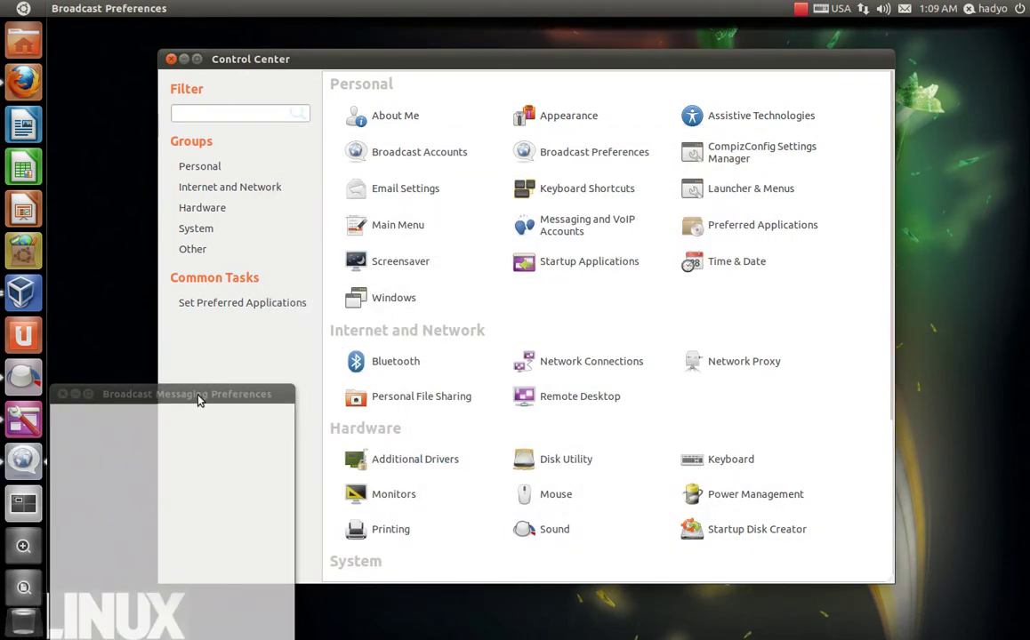
# Review the options, message settings and theme style in Broadcast Messaging Preferences and close them
pyautogui.moveTo(200, 394); pyautogui.dragTo(299, 239)
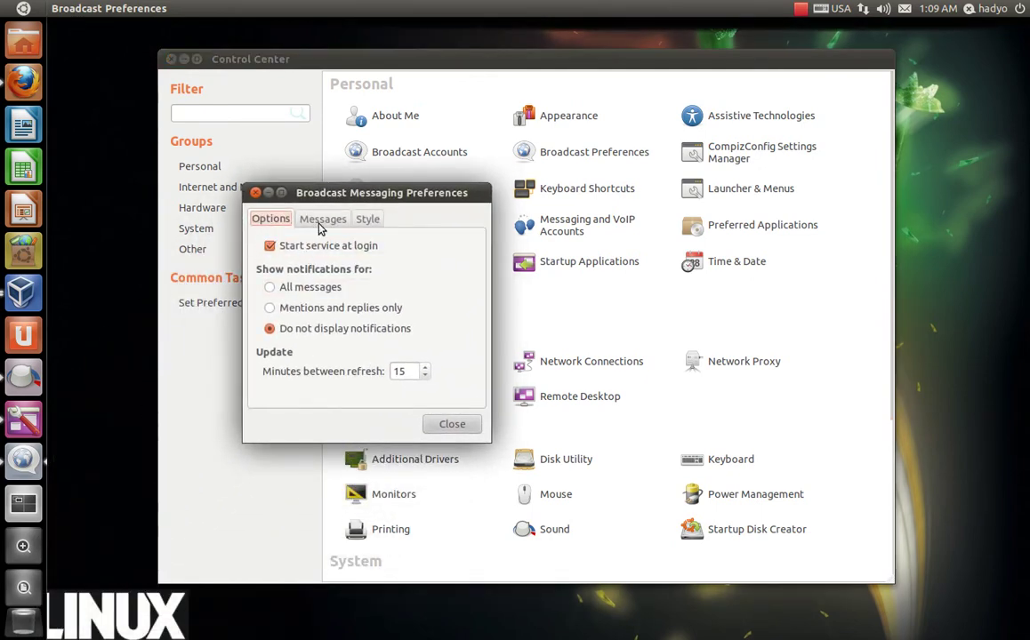
pyautogui.click(320, 223)
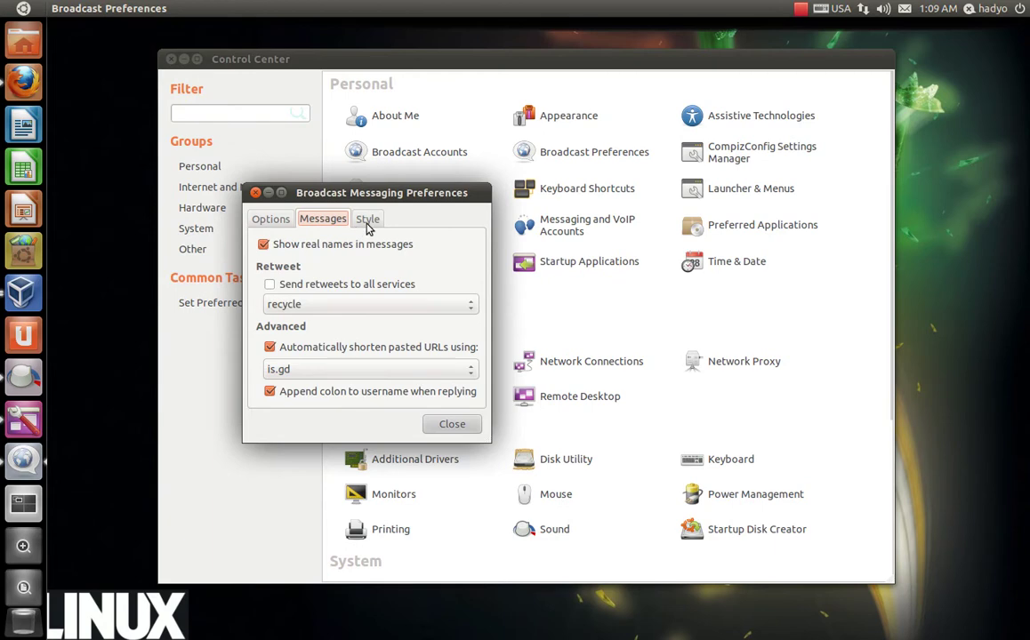
pyautogui.click(367, 222)
pyautogui.click(331, 265)
pyautogui.click(336, 268)
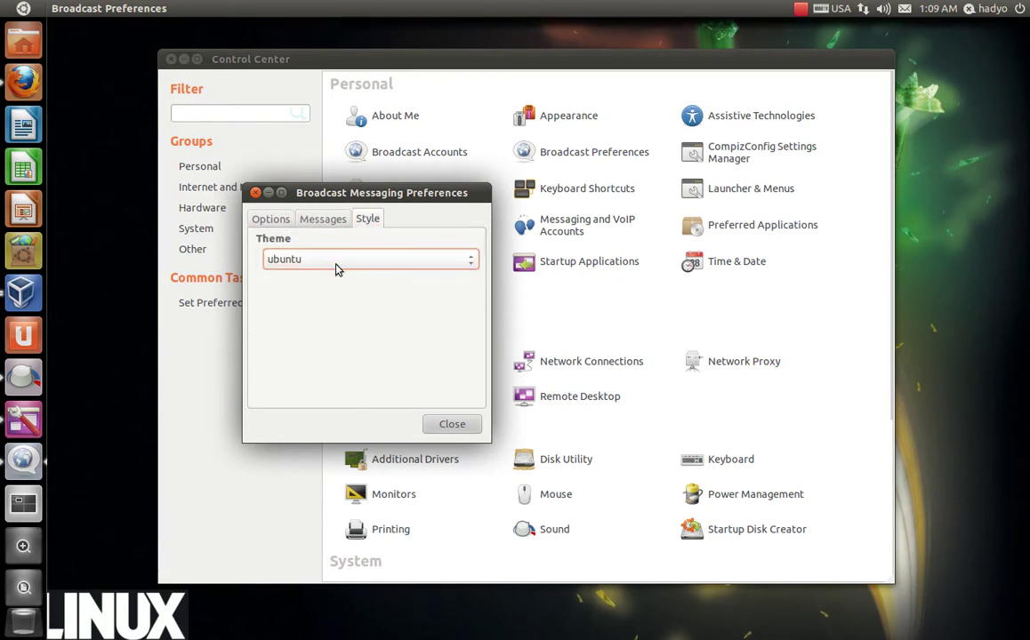
pyautogui.click(452, 424)
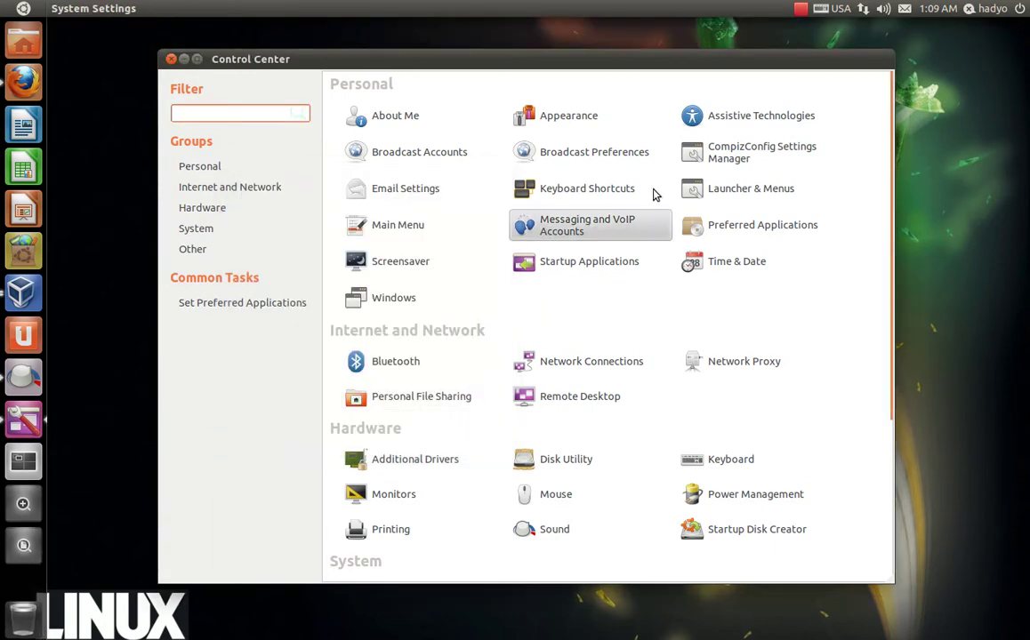
# Open Email Settings to view the Evolution account assistant and close it without adding an account
pyautogui.click(398, 197)
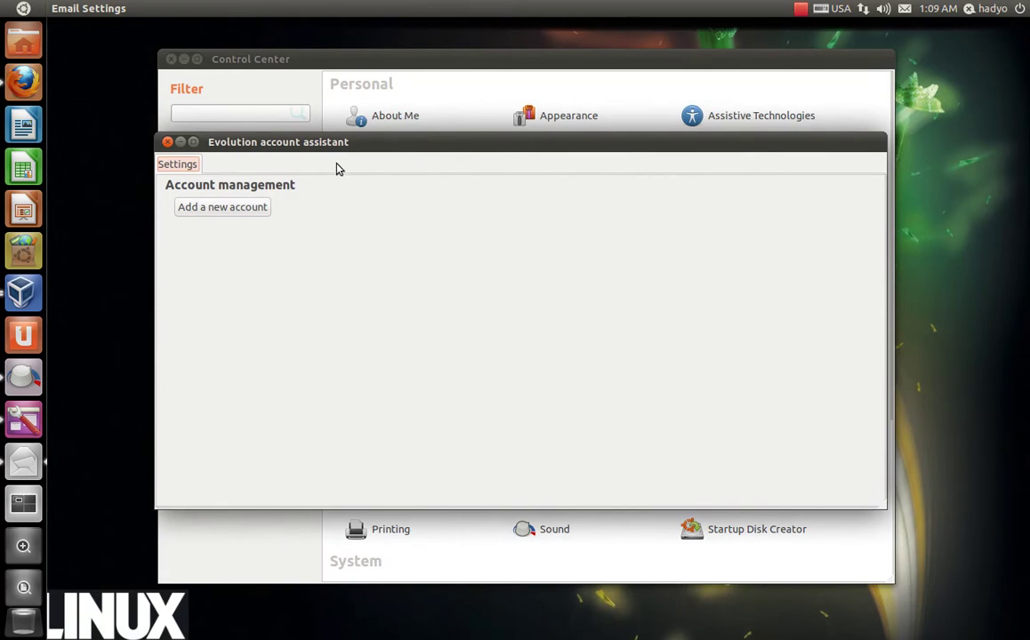
pyautogui.moveTo(355, 145); pyautogui.dragTo(354, 181)
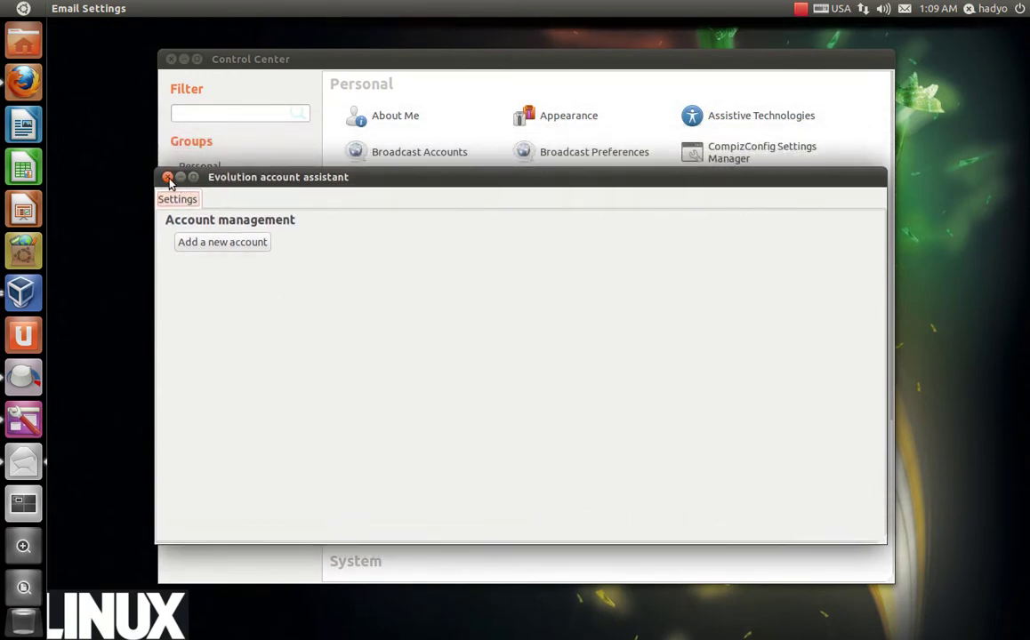
pyautogui.click(168, 178)
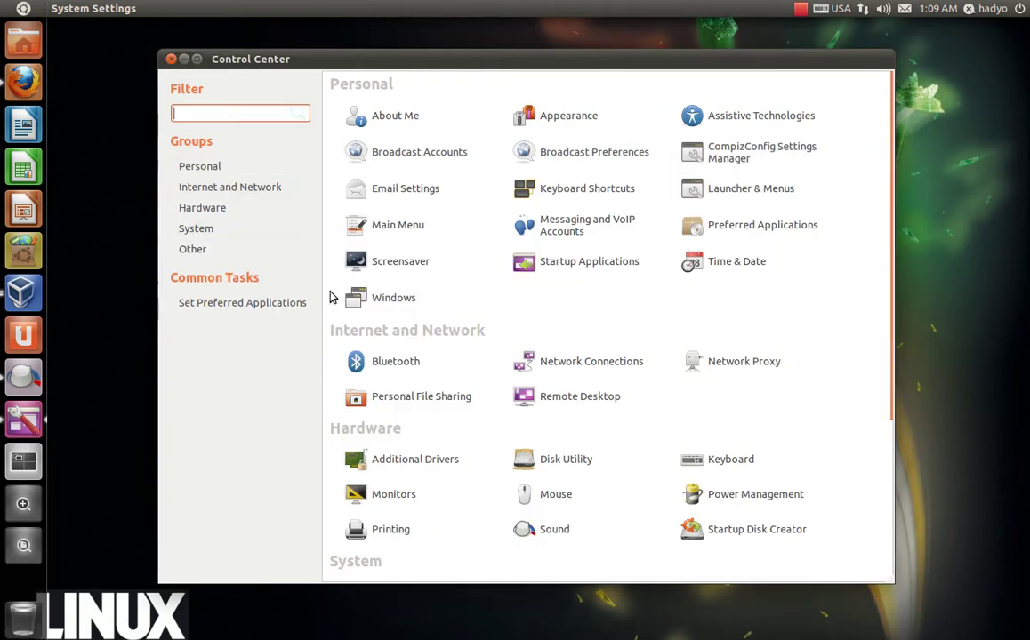
# Open Keyboard Shortcuts, examine the desktop, window management and workspace shortcuts, and close the window
pyautogui.click(565, 192)
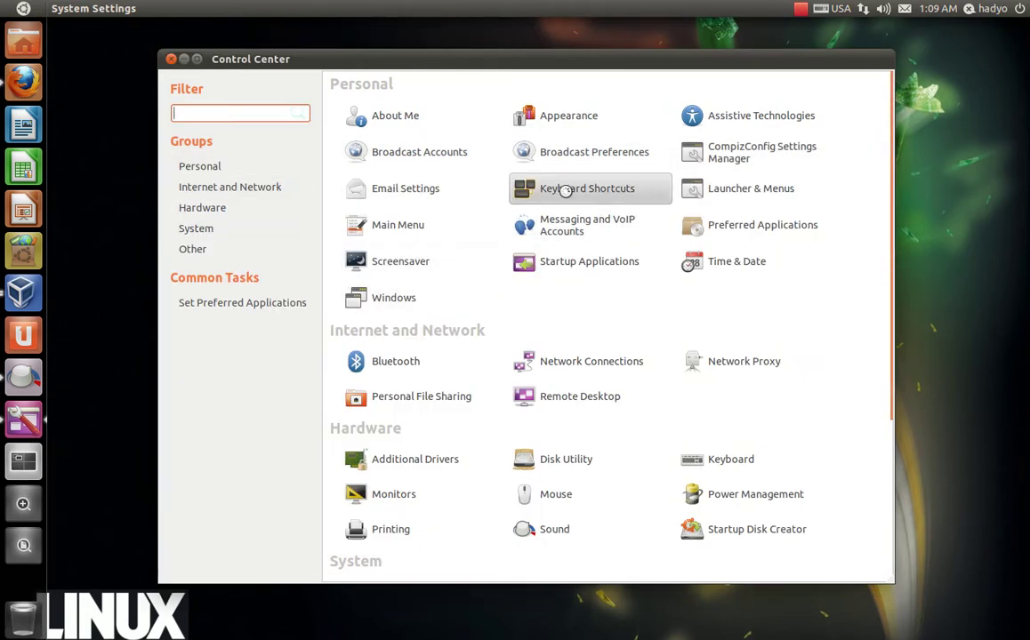
pyautogui.scroll(-3, 575, 271)
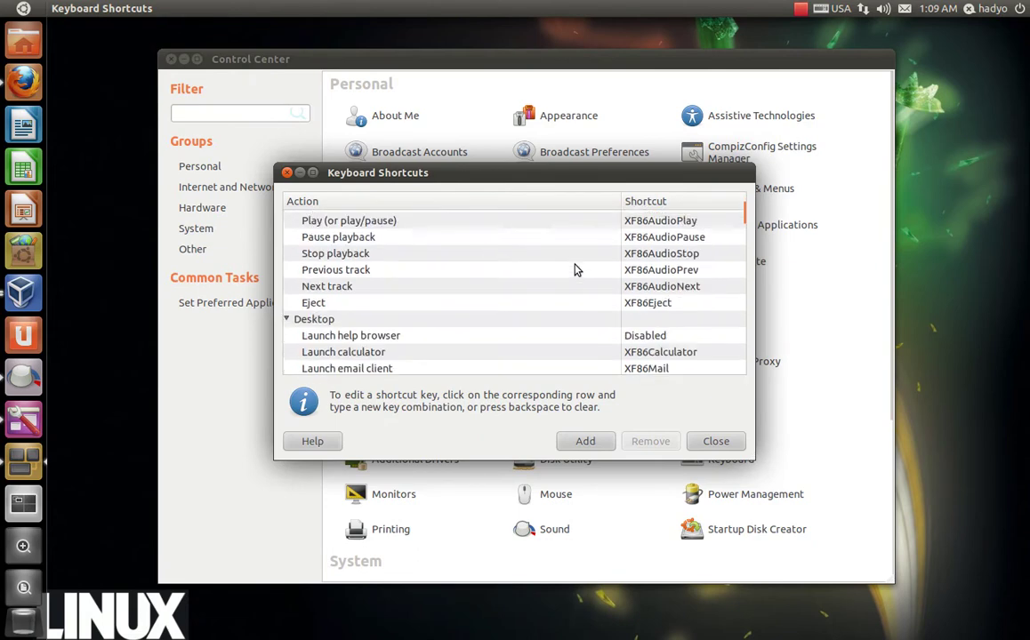
pyautogui.scroll(-5, 574, 269)
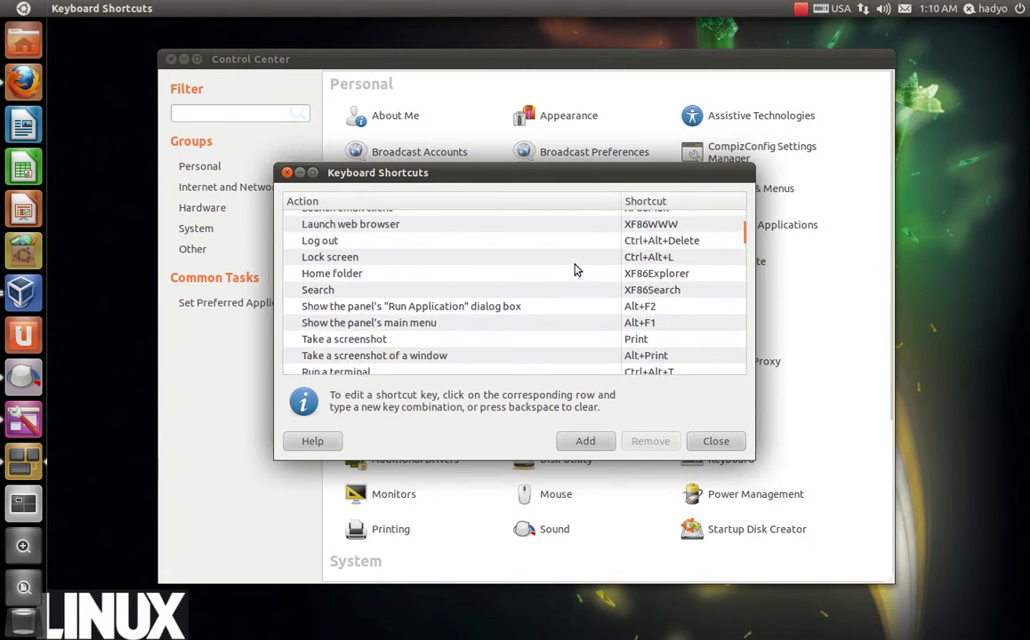
pyautogui.scroll(-5, 574, 269)
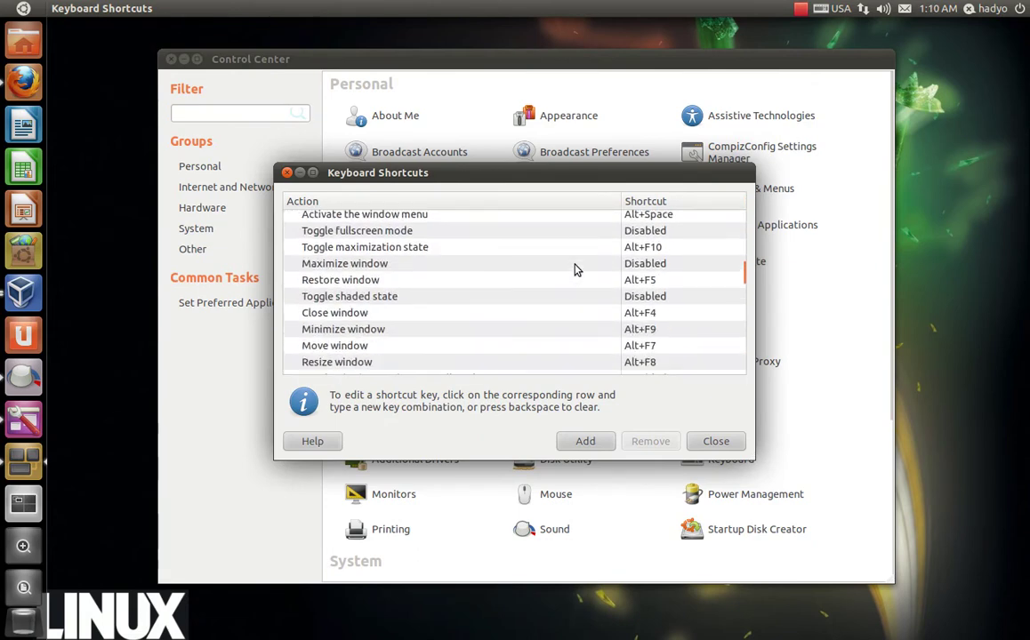
pyautogui.scroll(2, 574, 270)
pyautogui.scroll(-2, 575, 270)
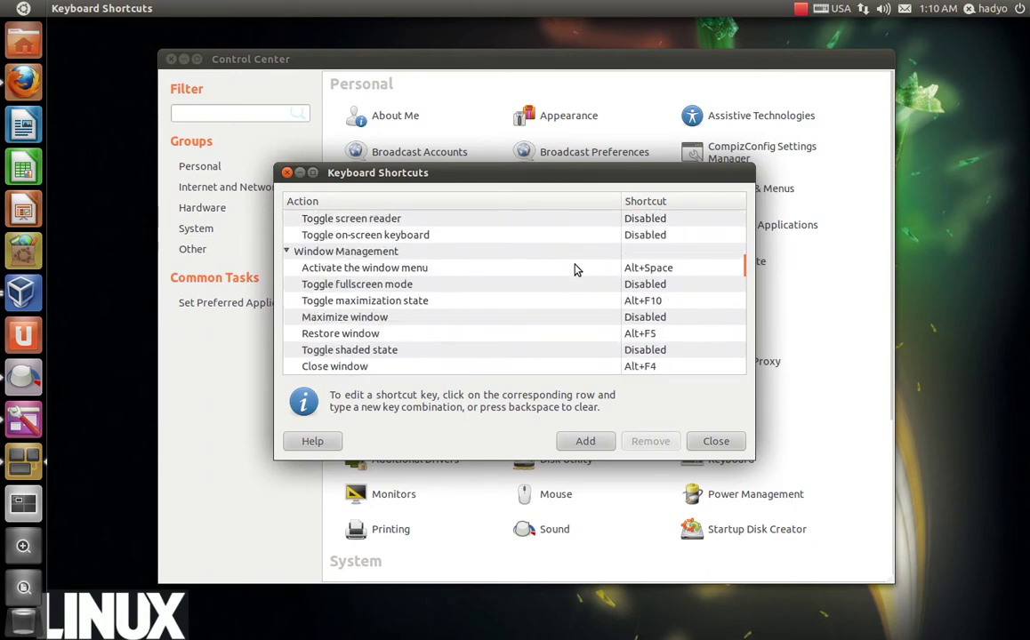
pyautogui.scroll(-1, 493, 291)
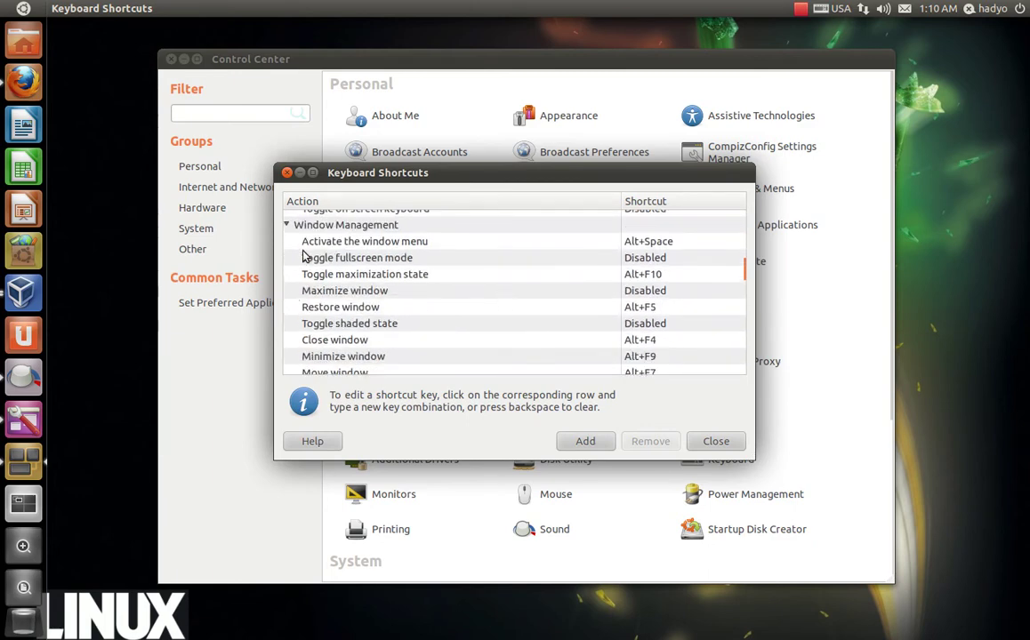
pyautogui.scroll(-1, 309, 256)
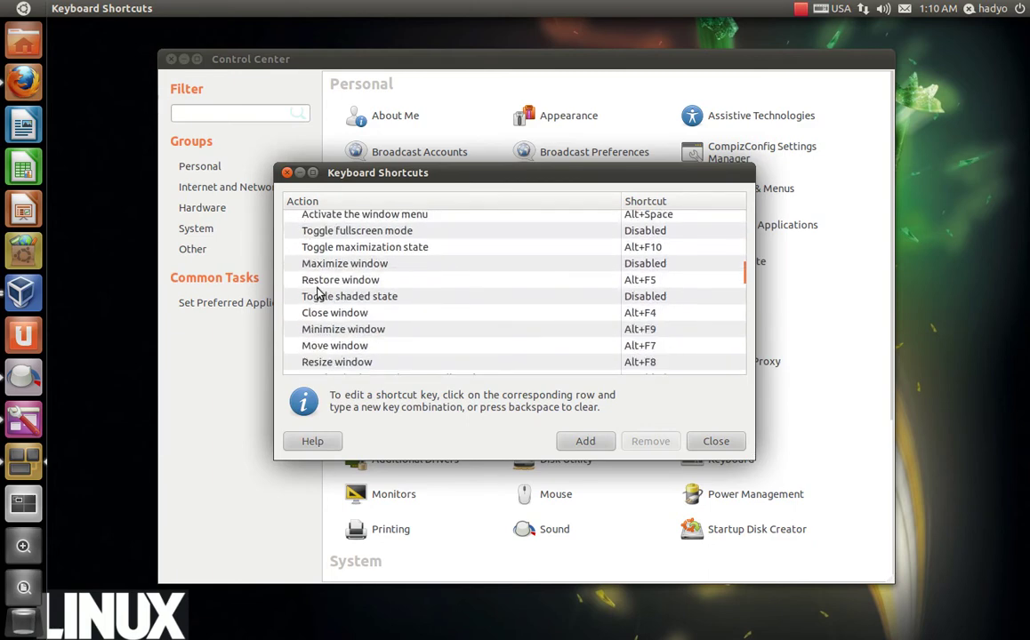
pyautogui.scroll(-7, 634, 278)
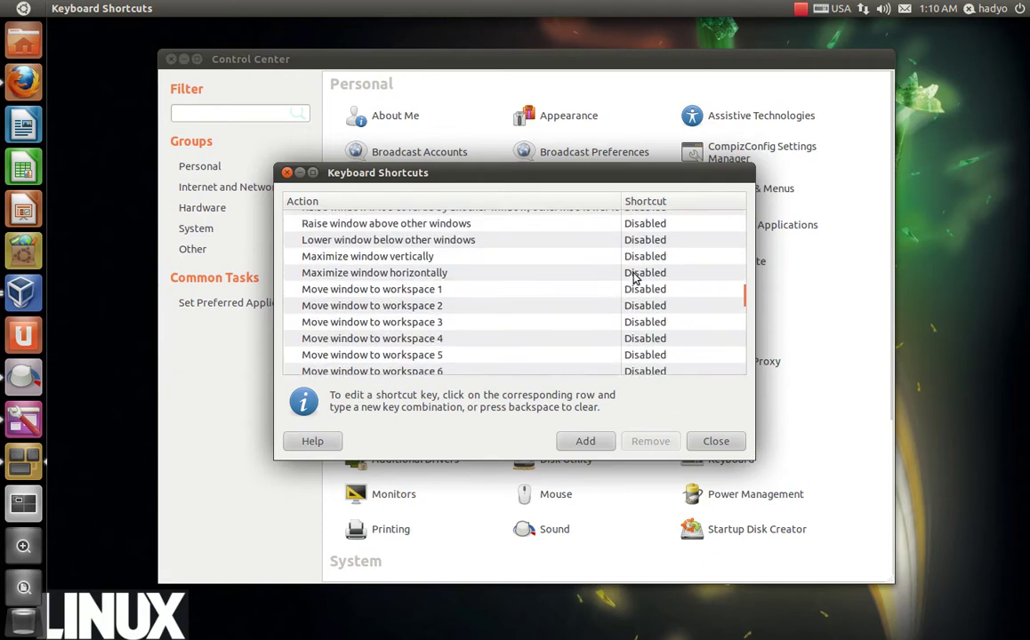
pyautogui.scroll(-7, 634, 278)
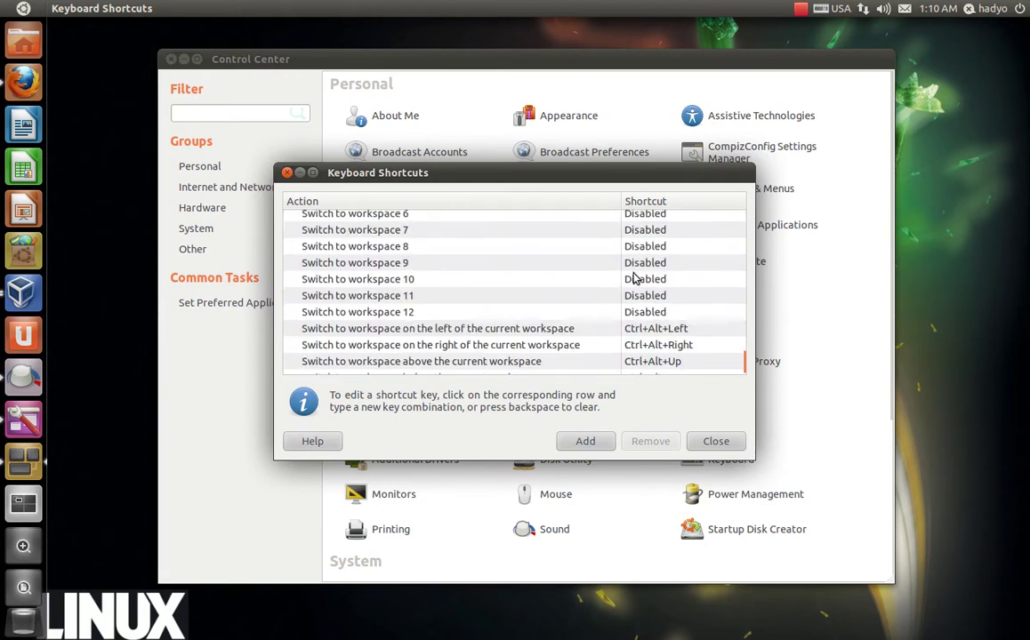
pyautogui.scroll(5, 634, 278)
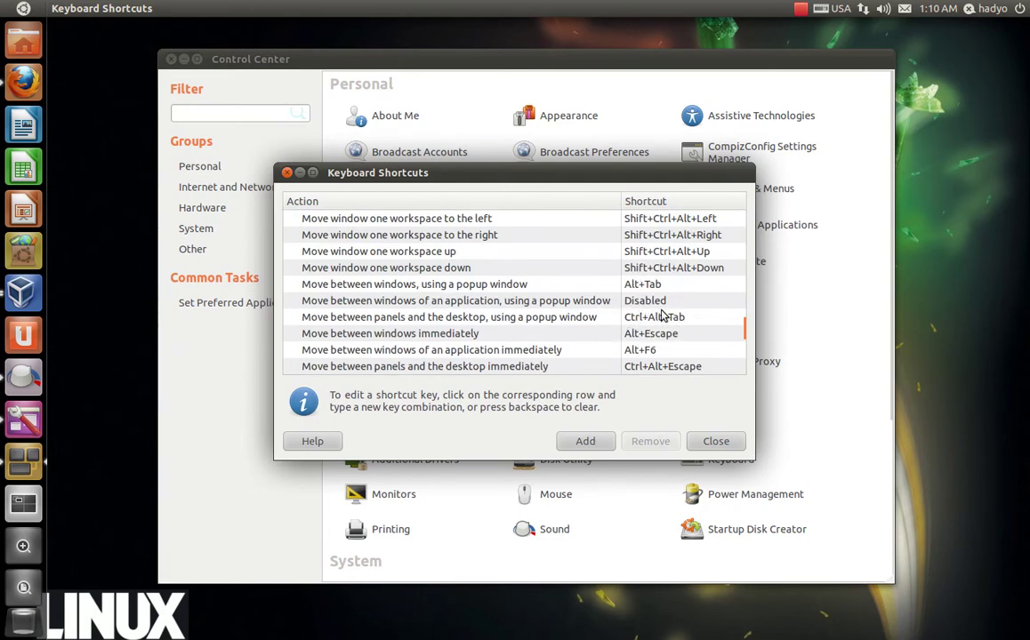
pyautogui.click(716, 441)
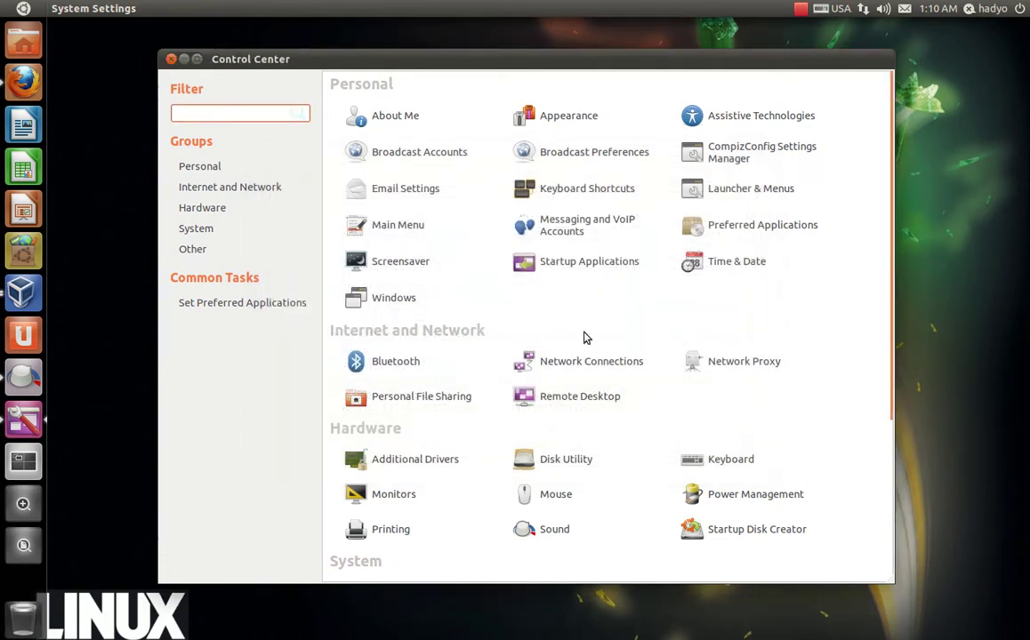
# Open Launcher & Menus, bring its window fully into view to read the launcher reveal options, and close it
pyautogui.click(740, 198)
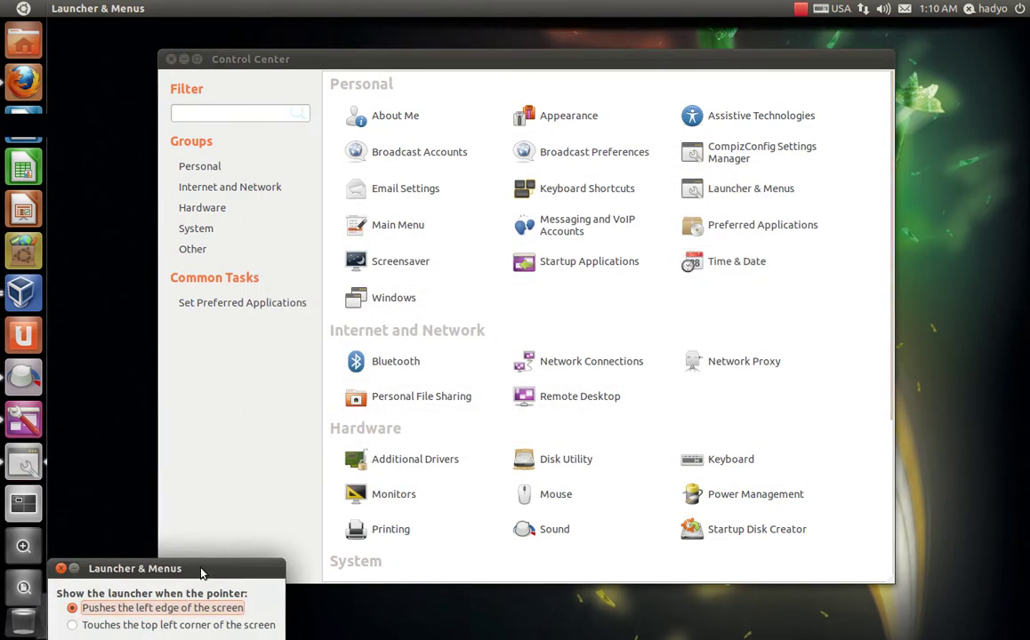
pyautogui.moveTo(201, 569); pyautogui.dragTo(326, 336)
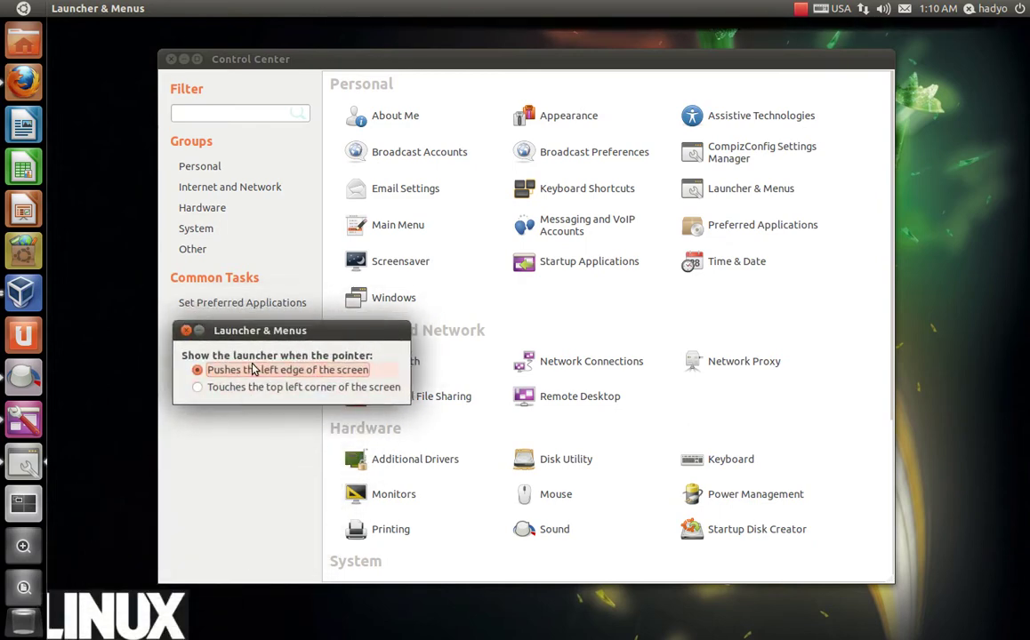
pyautogui.click(186, 330)
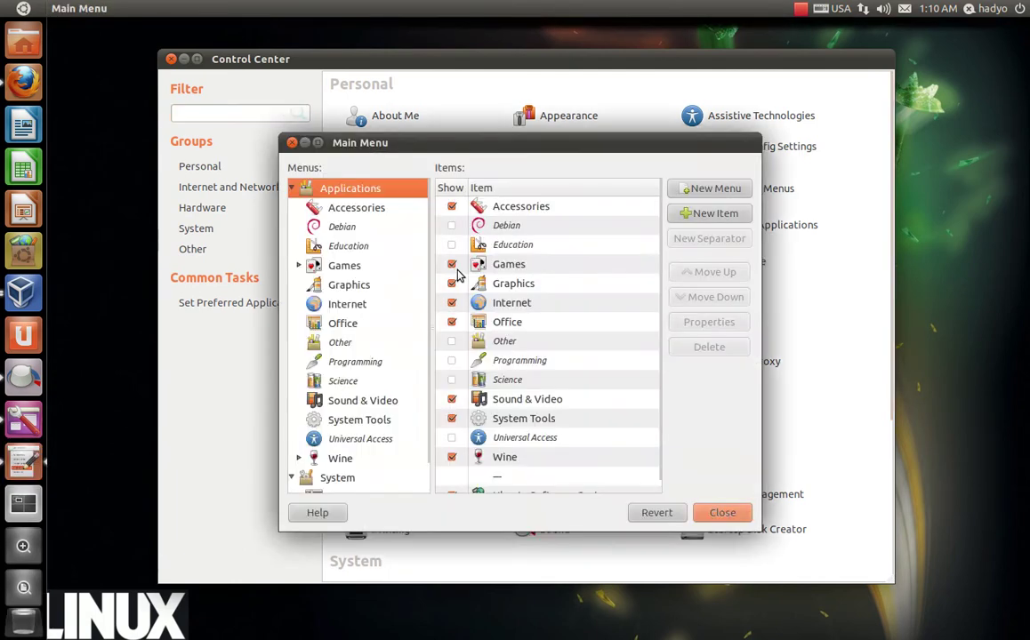
# Review the Applications items in Main Menu and view the corresponding Media Apps category in the Dash
pyautogui.scroll(-1, 506, 249)
pyautogui.scroll(1, 518, 253)
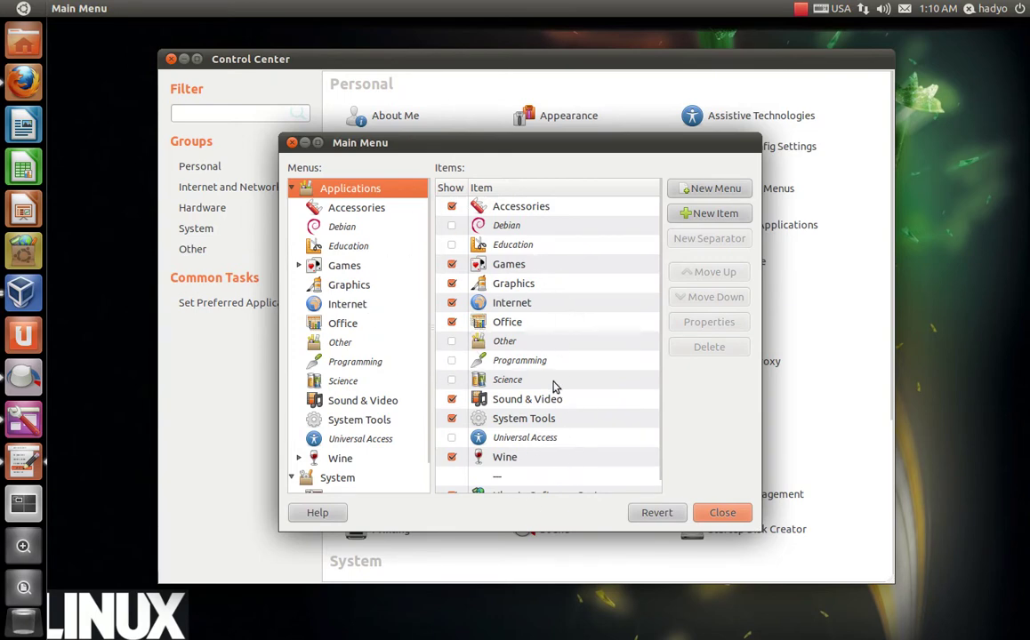
pyautogui.click(21, 9)
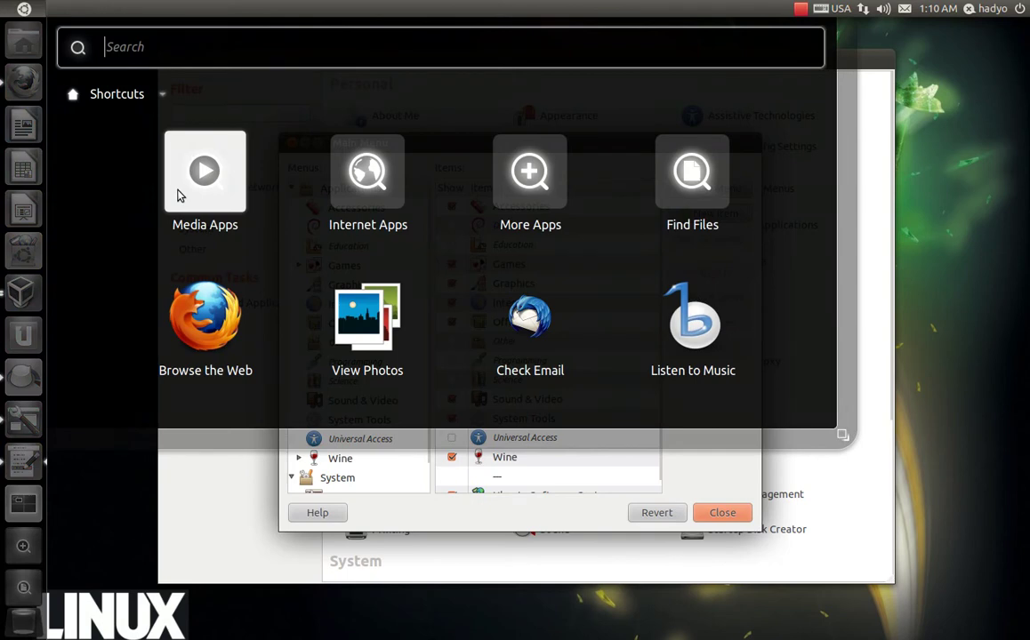
pyautogui.click(449, 517)
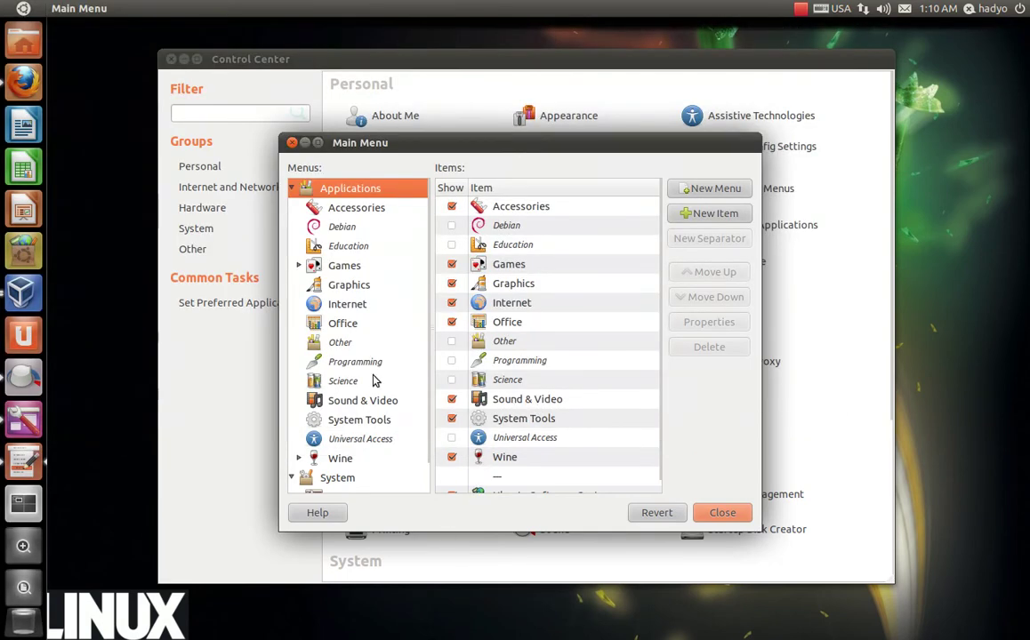
pyautogui.click(19, 9)
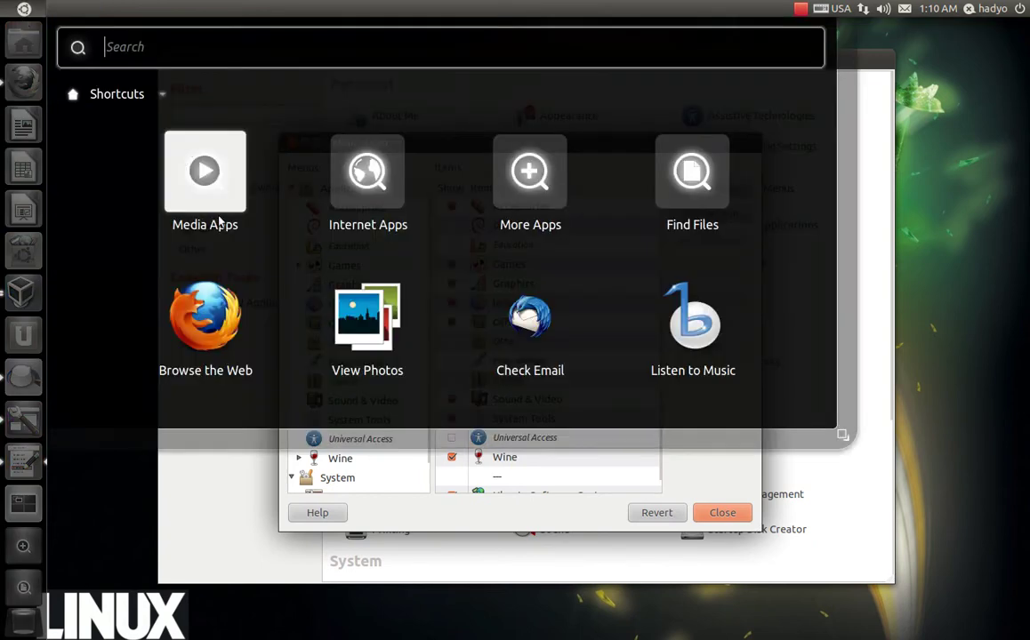
pyautogui.click(211, 197)
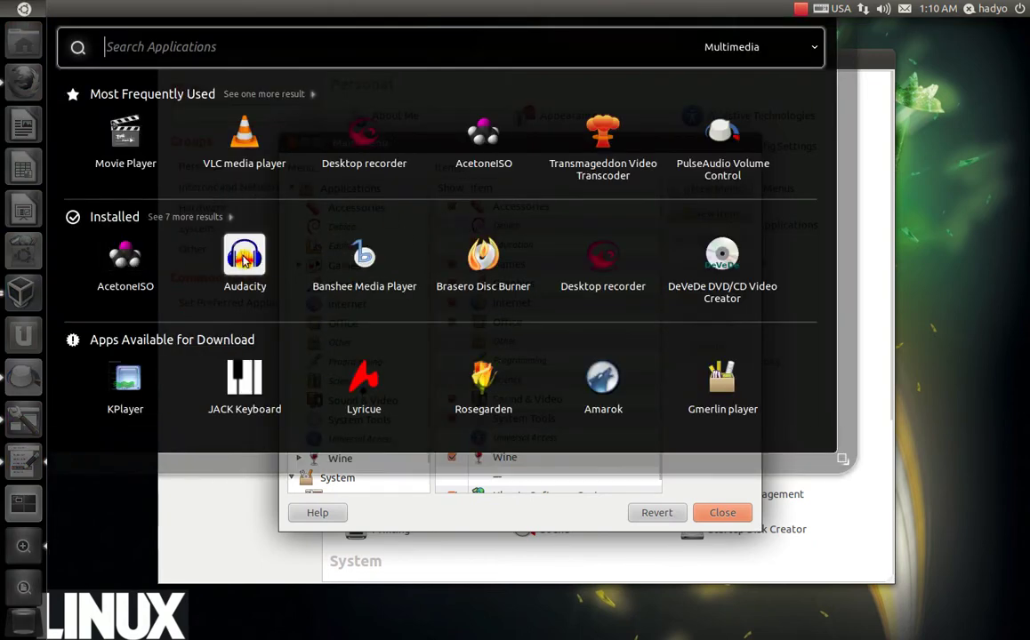
pyautogui.click(23, 11)
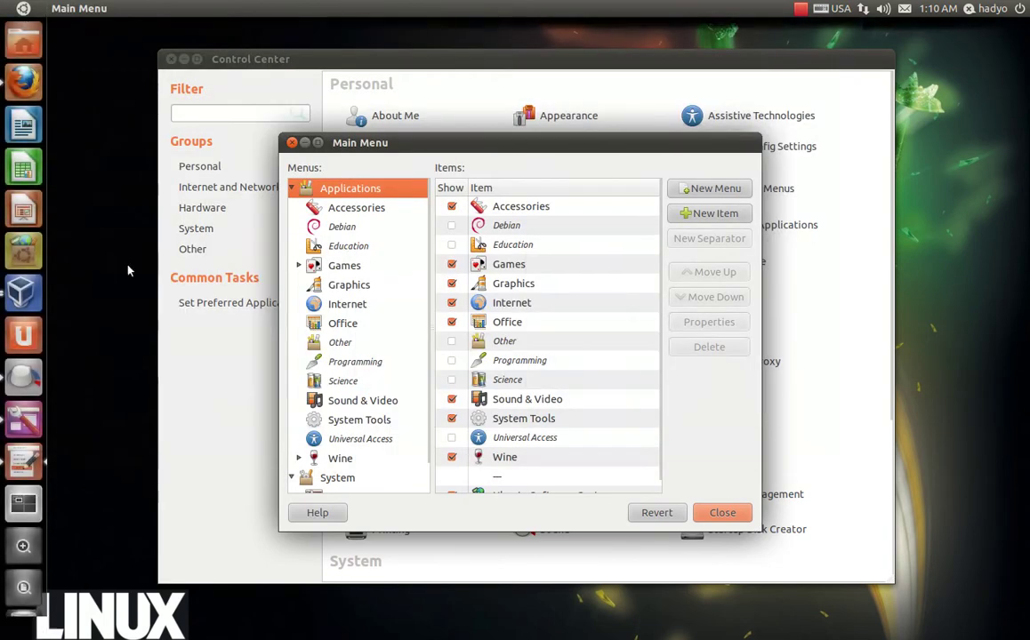
# View the directory properties of the Sound & Video item in the Applications menu and close them
pyautogui.scroll(-1, 565, 403)
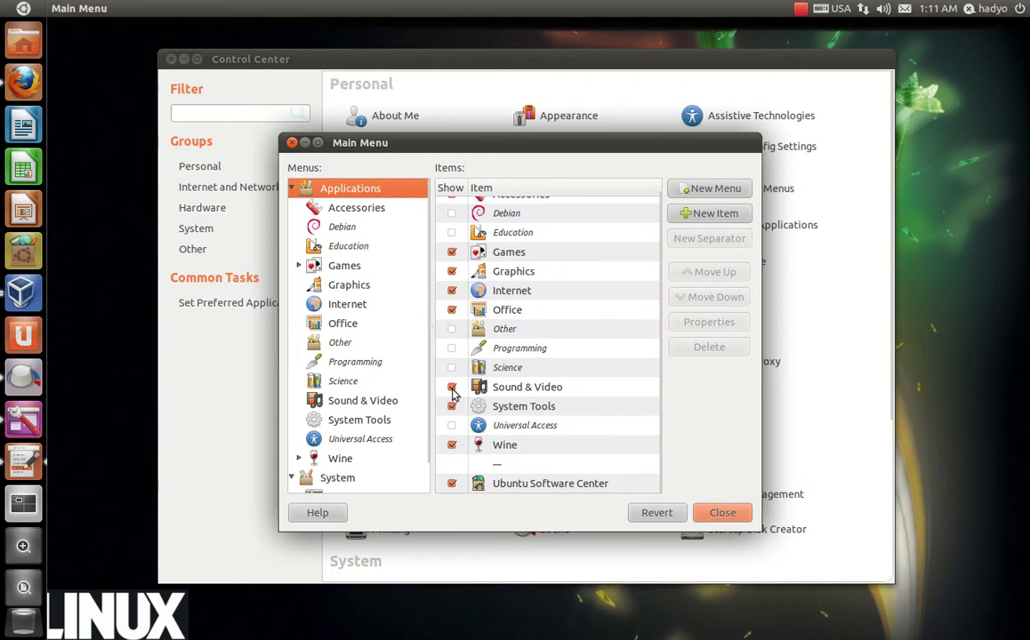
pyautogui.click(483, 389)
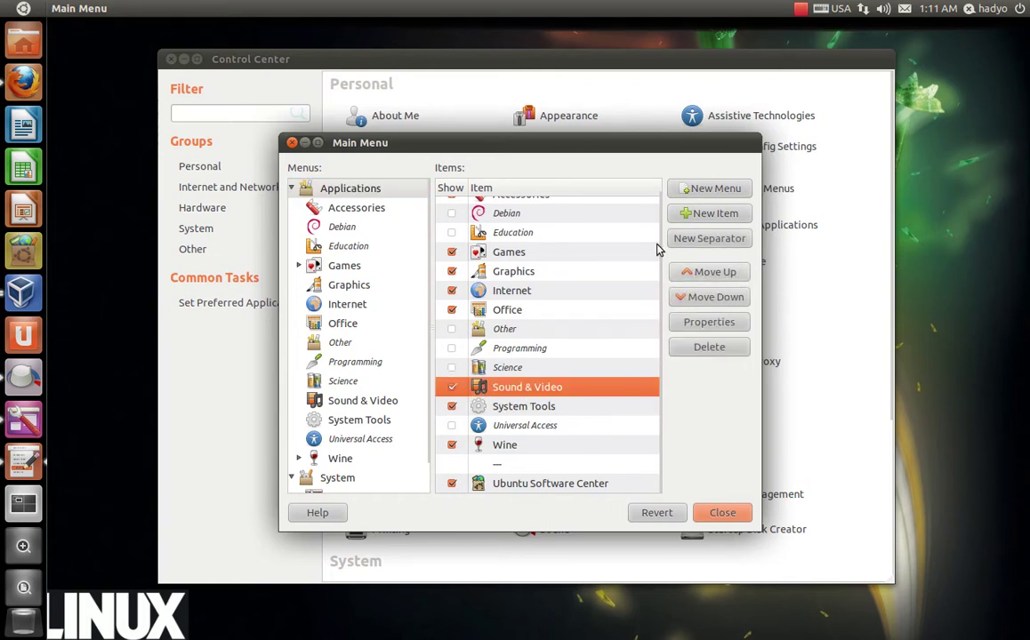
pyautogui.click(702, 323)
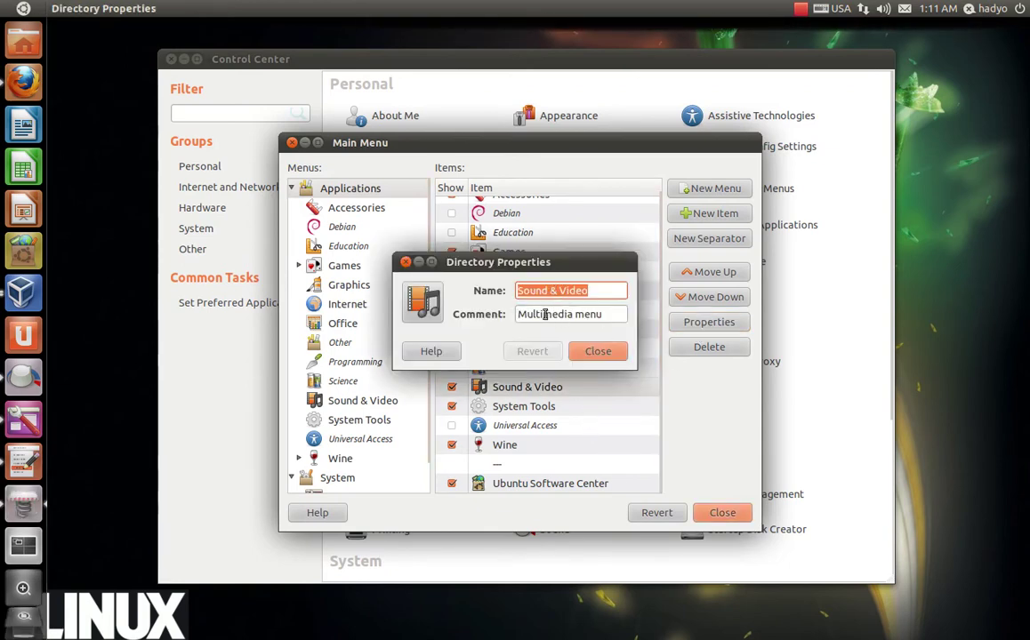
pyautogui.click(599, 353)
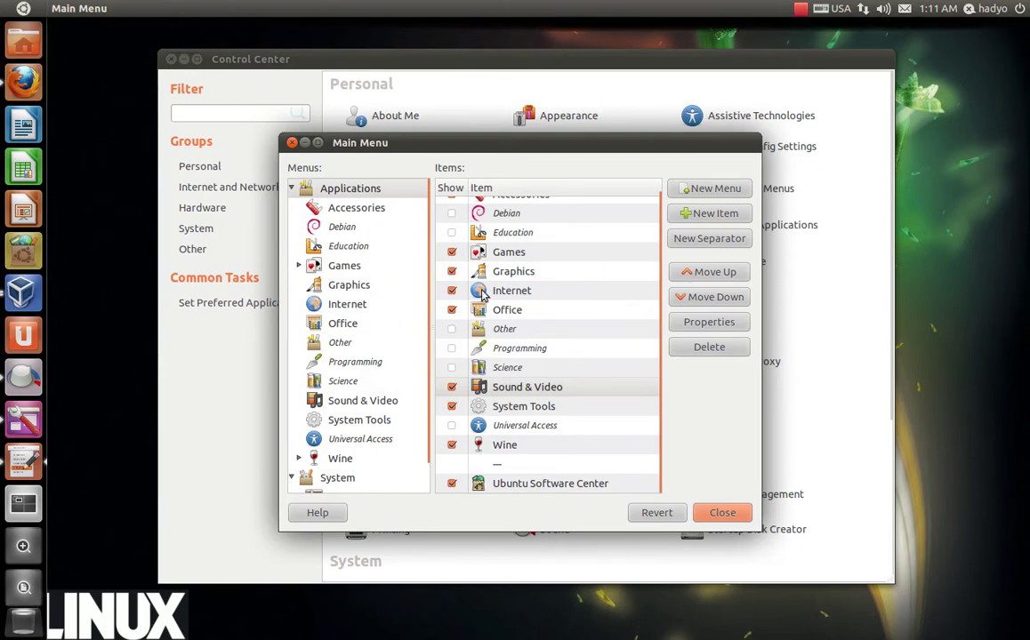
pyautogui.scroll(1, 484, 304)
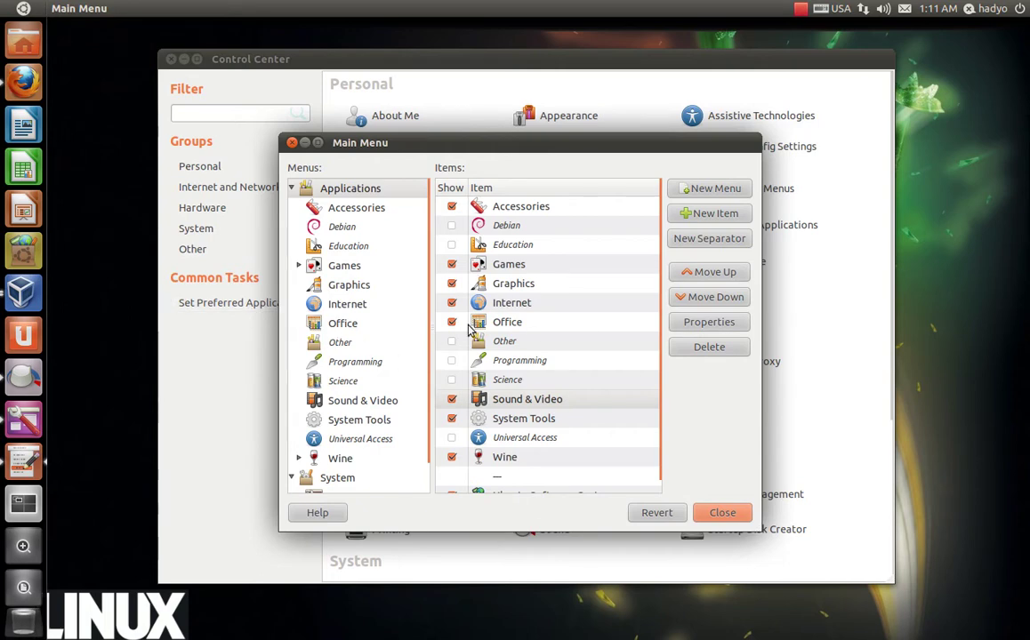
# Examine which programs are shown or hidden in the Sound & Video menu
pyautogui.click(348, 402)
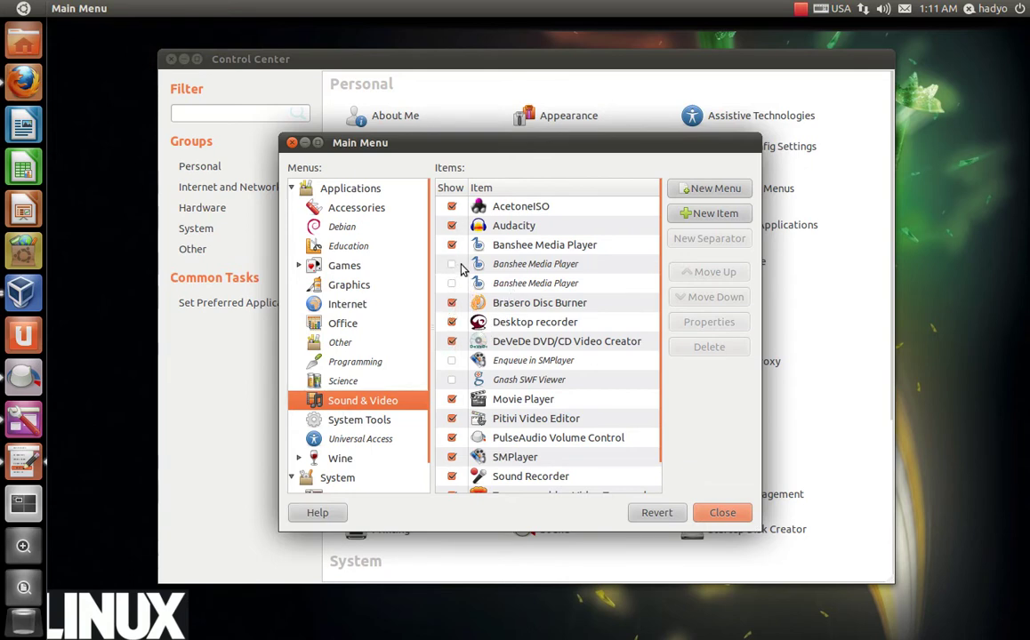
pyautogui.scroll(-2, 495, 271)
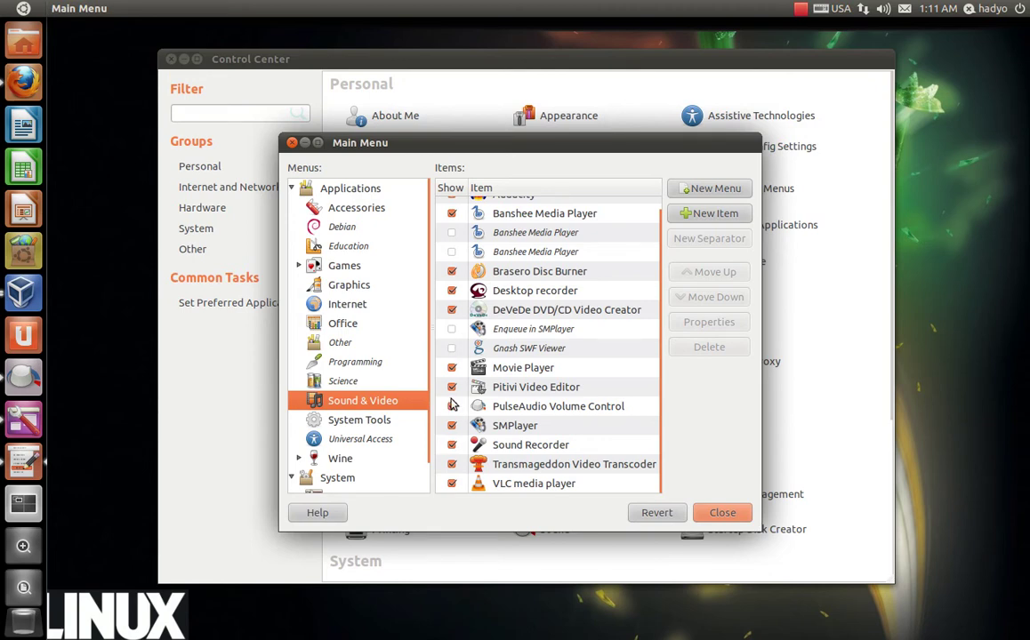
pyautogui.scroll(2, 481, 342)
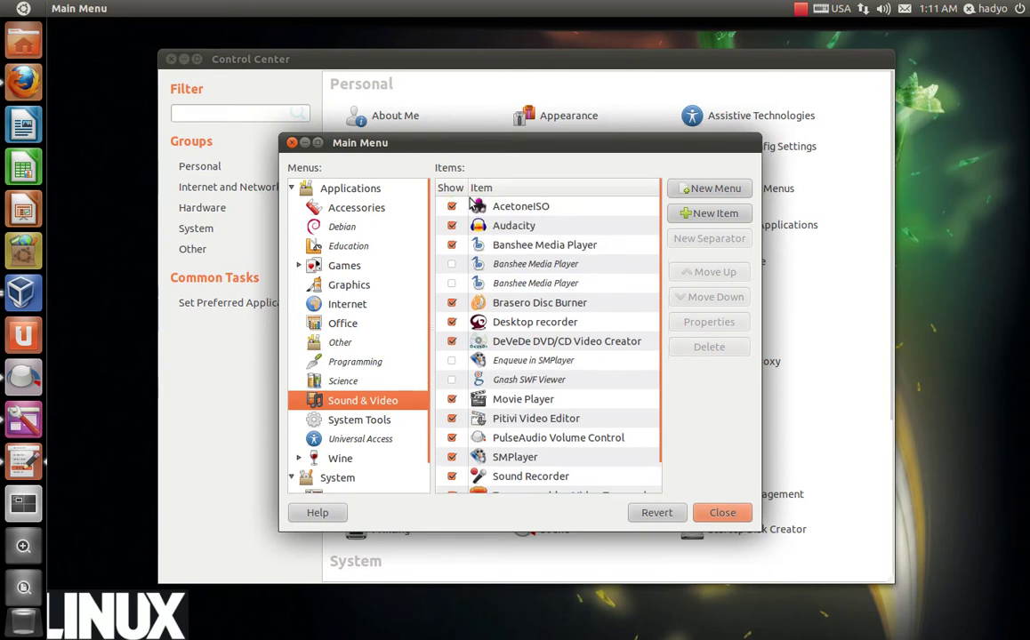
# Compare the full list of installed Media Apps in the Dash with the Sound & Video items, and close Main Menu
pyautogui.click(24, 8)
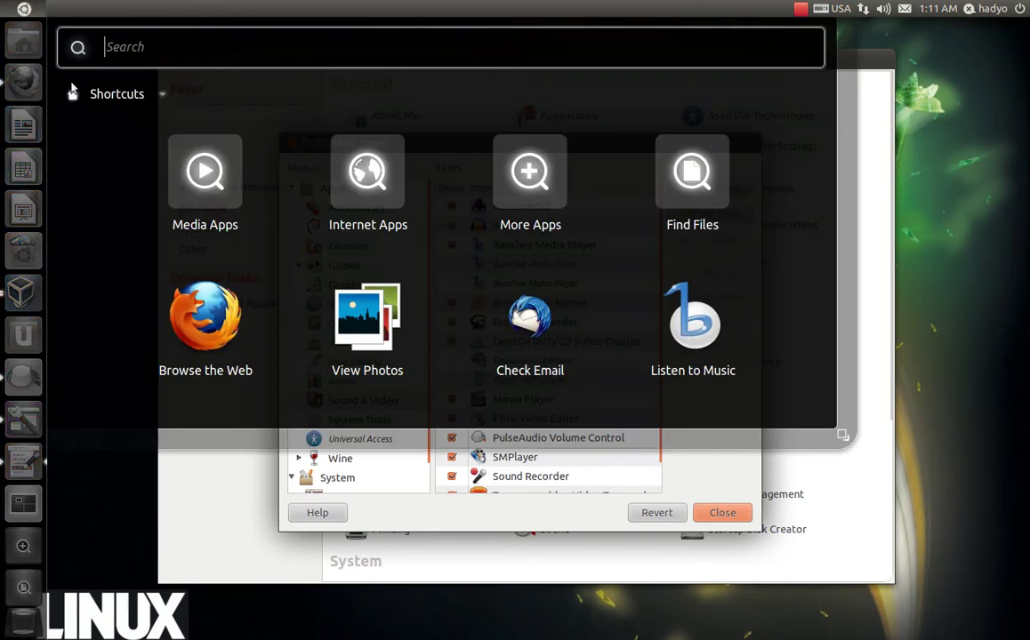
pyautogui.click(187, 173)
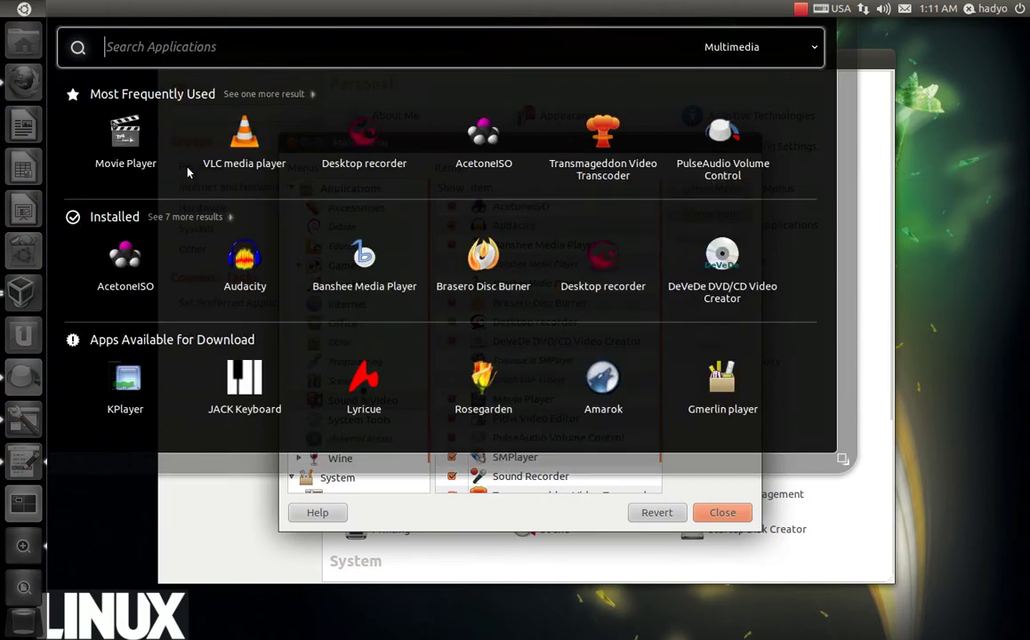
pyautogui.click(186, 217)
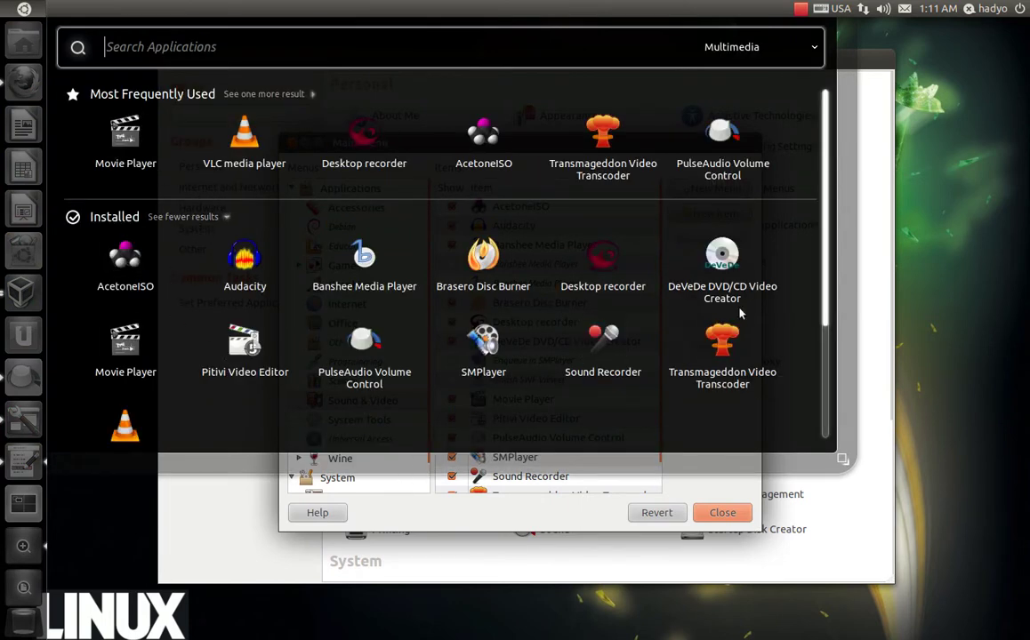
pyautogui.click(480, 523)
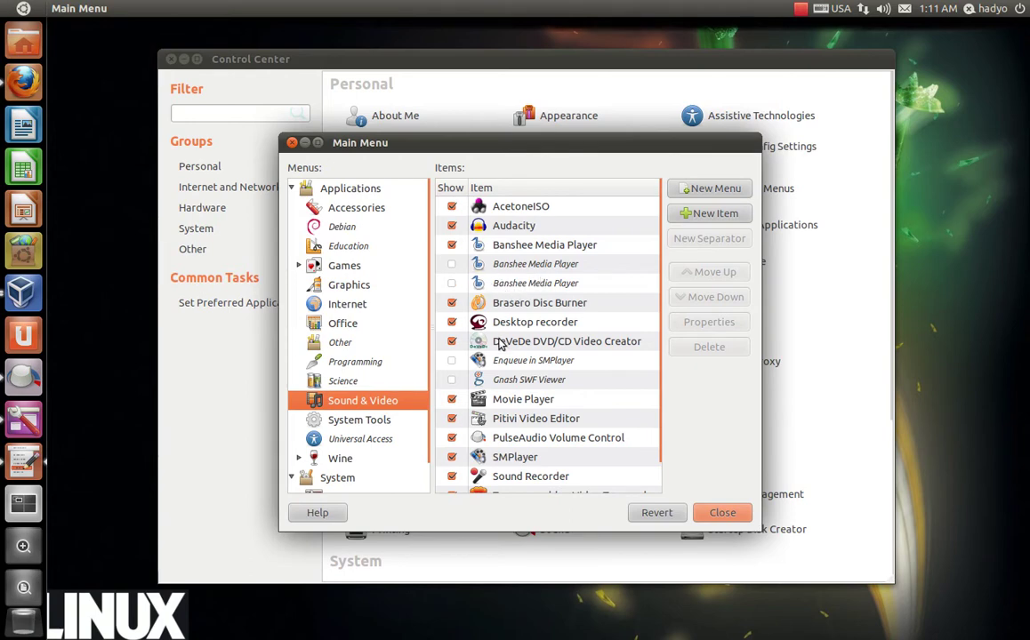
pyautogui.scroll(-1, 524, 298)
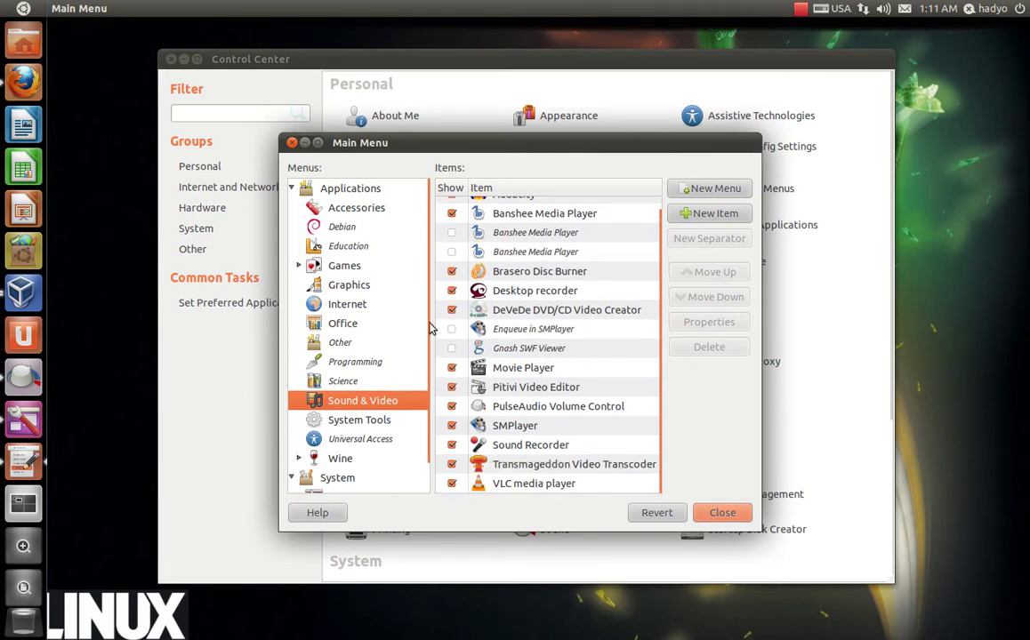
pyautogui.click(712, 519)
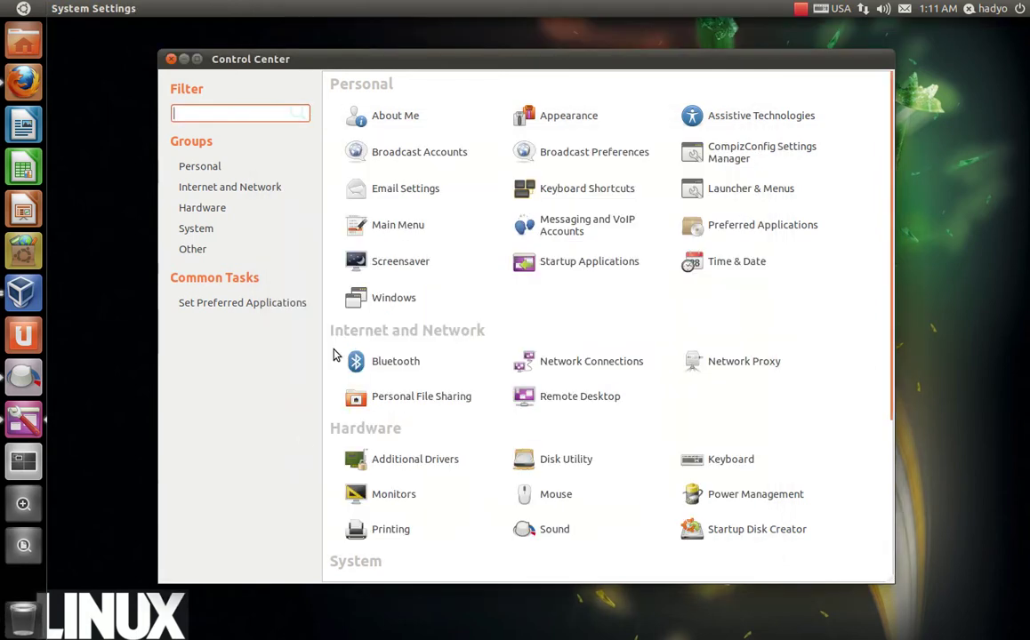
# View the Messaging and VoIP Accounts assistant and cancel it without setting up an account
pyautogui.click(582, 226)
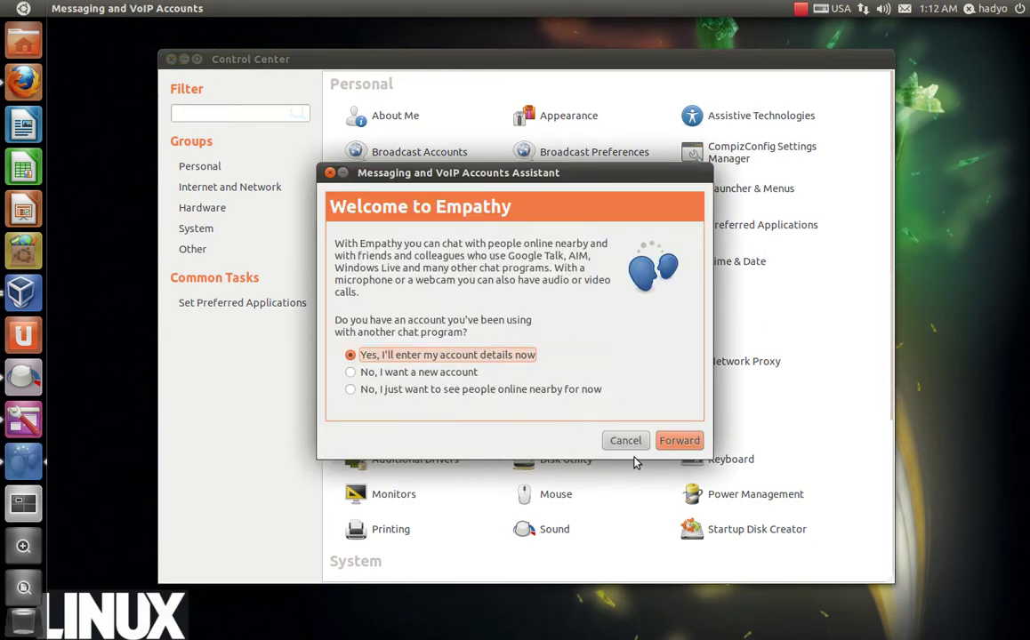
pyautogui.click(625, 441)
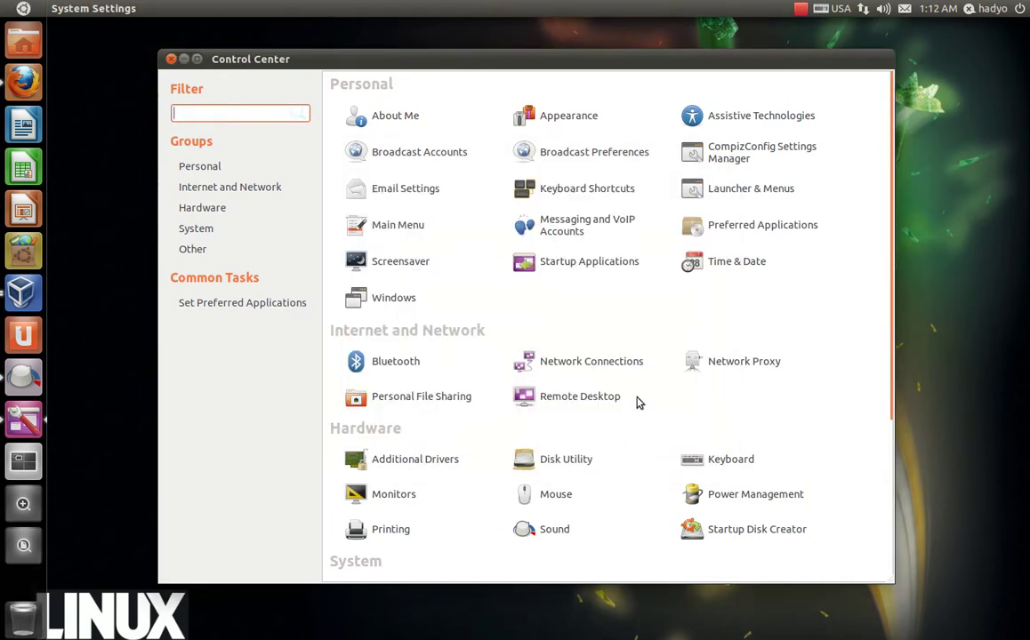
# Open Preferred Applications and review the available web browser and mail reader choices
pyautogui.click(713, 229)
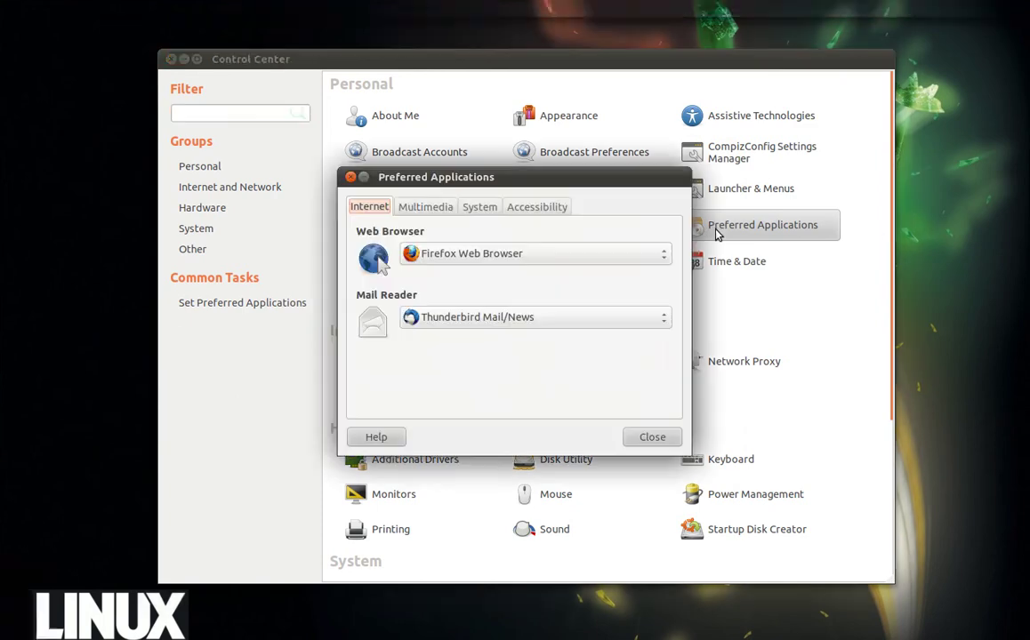
pyautogui.moveTo(487, 177); pyautogui.dragTo(529, 249)
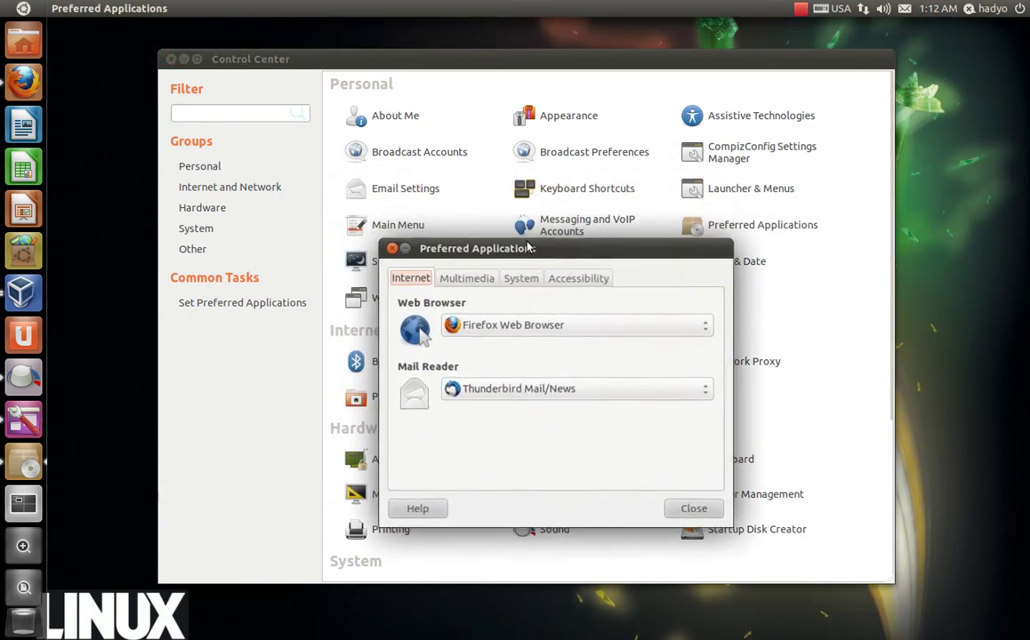
pyautogui.click(481, 327)
pyautogui.click(481, 327)
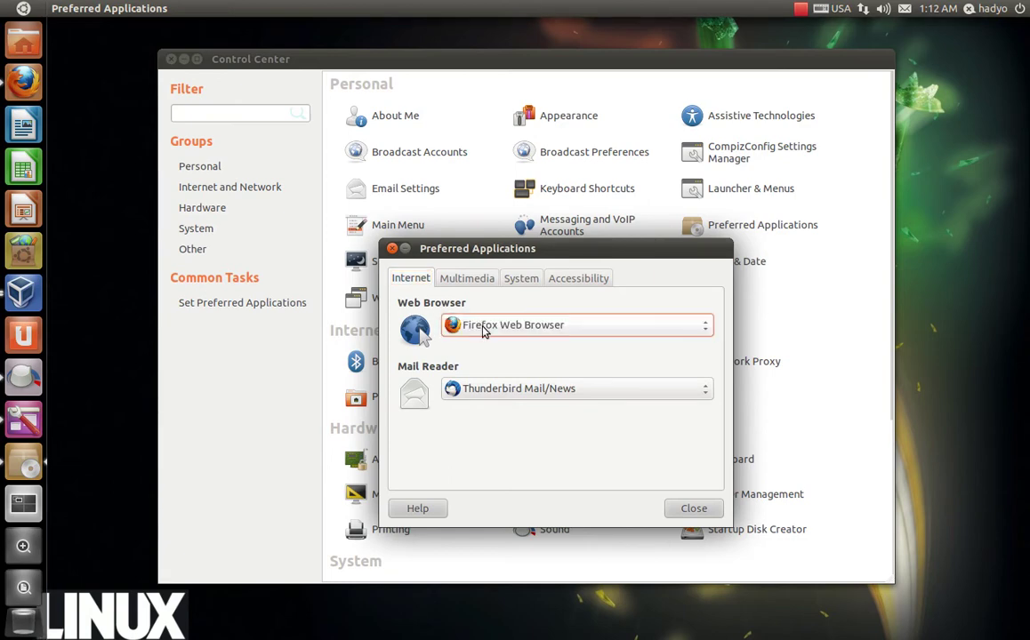
pyautogui.click(490, 389)
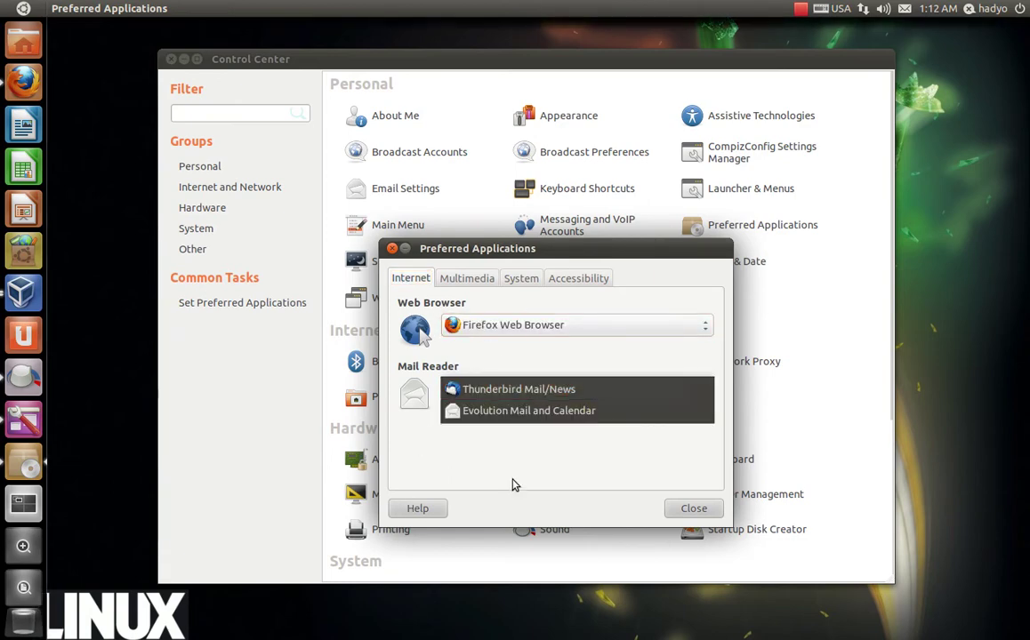
# Set the preferred multimedia player to Custom and place the cursor in its empty command field
pyautogui.click(477, 286)
pyautogui.click(478, 286)
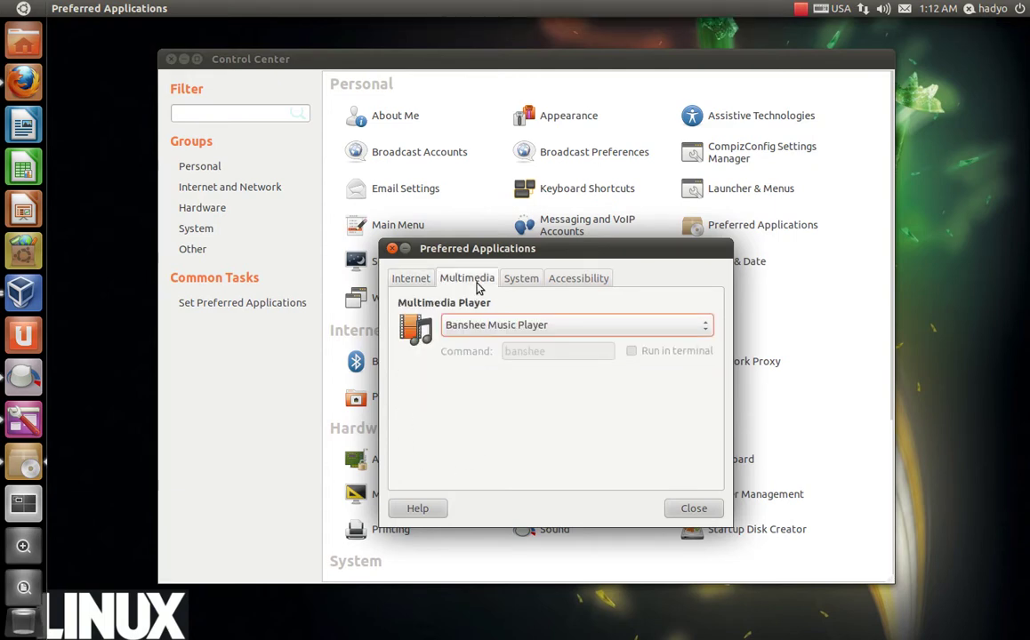
pyautogui.click(525, 328)
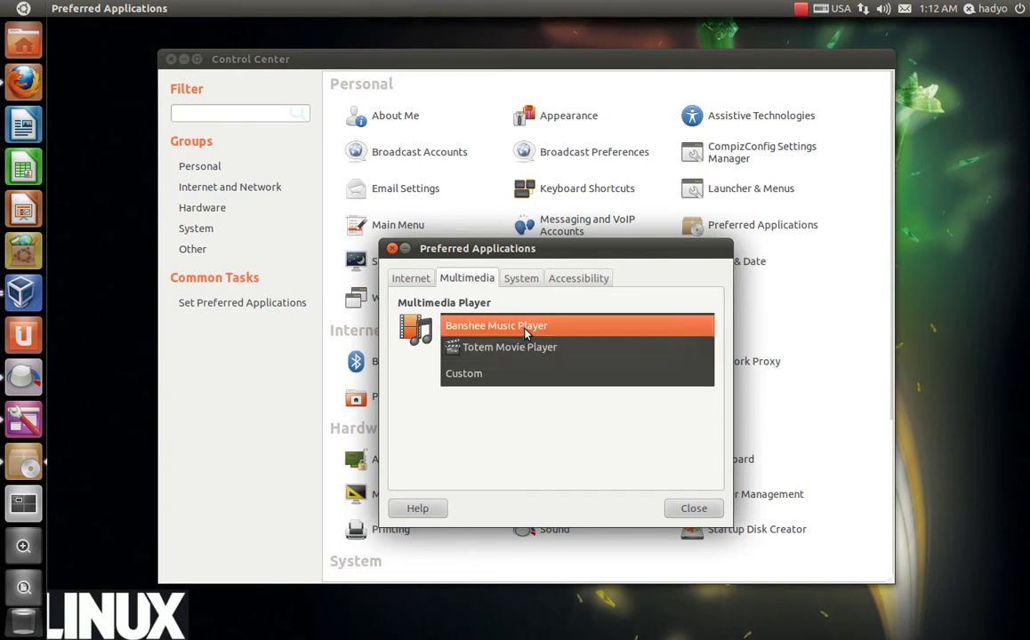
pyautogui.click(513, 377)
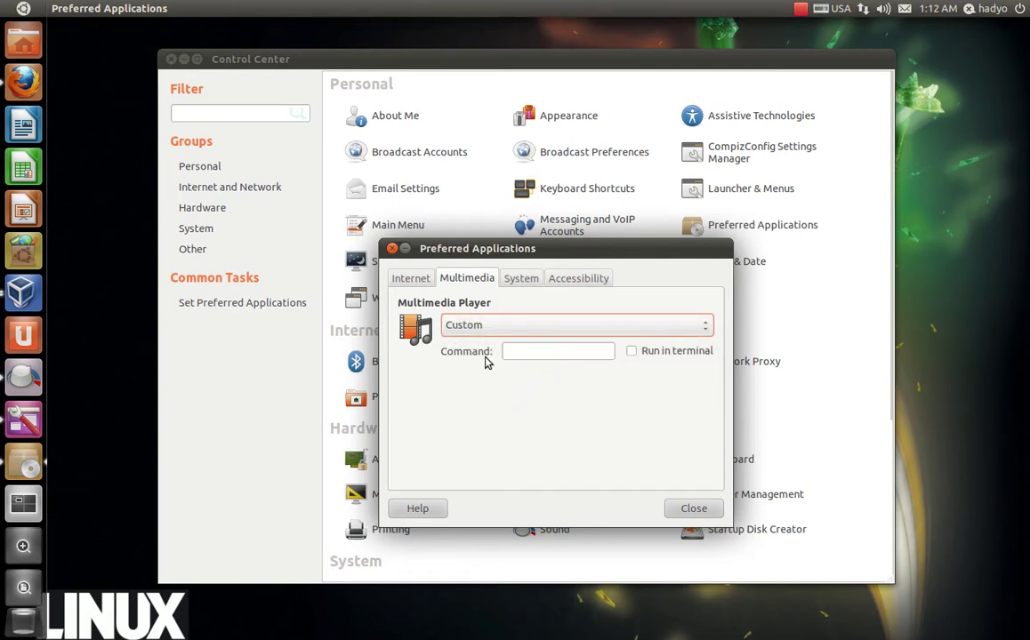
pyautogui.click(521, 352)
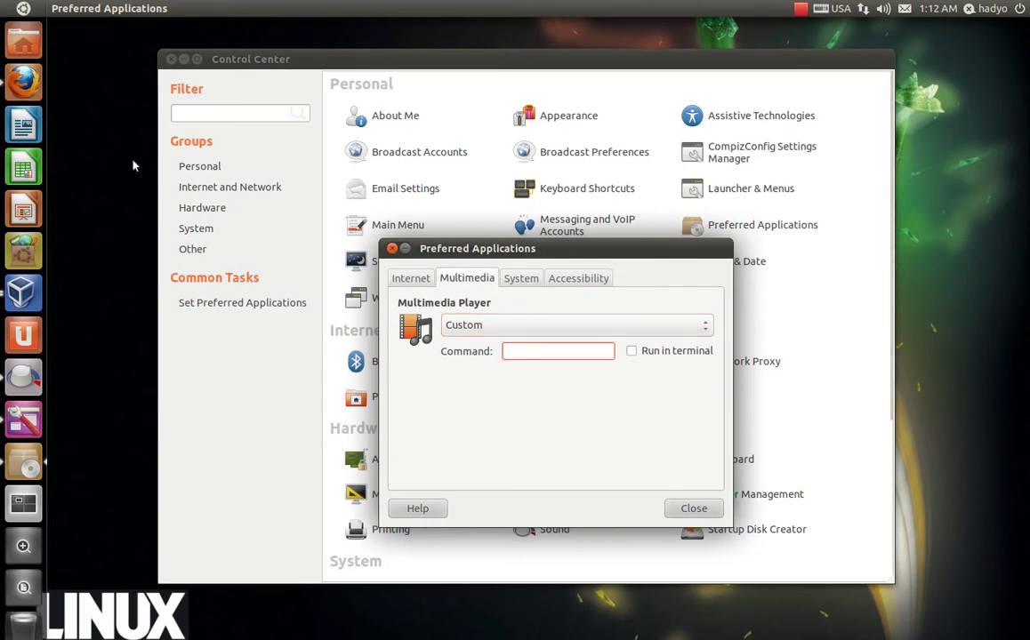
# Find and open Terminal, run the vlc command to test launching VLC media player, and close both programs
pyautogui.click(24, 9)
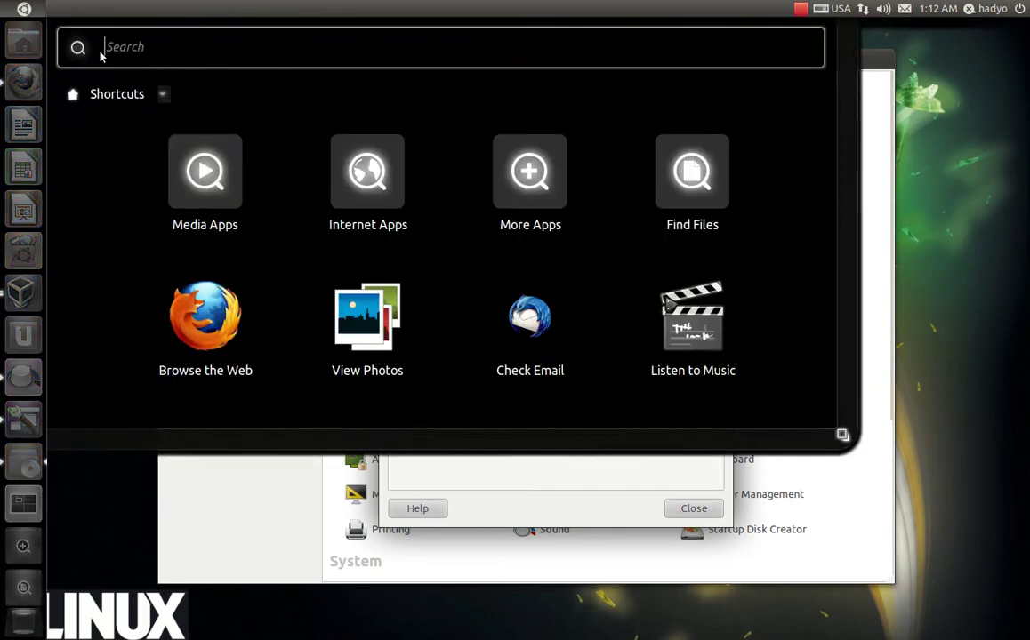
pyautogui.write('t')
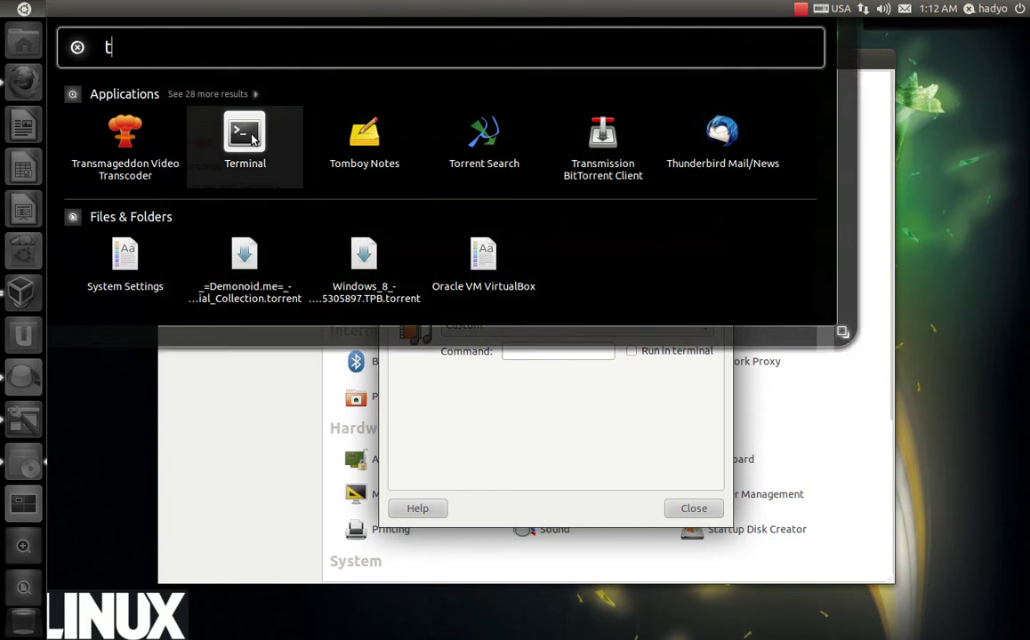
pyautogui.click(246, 135)
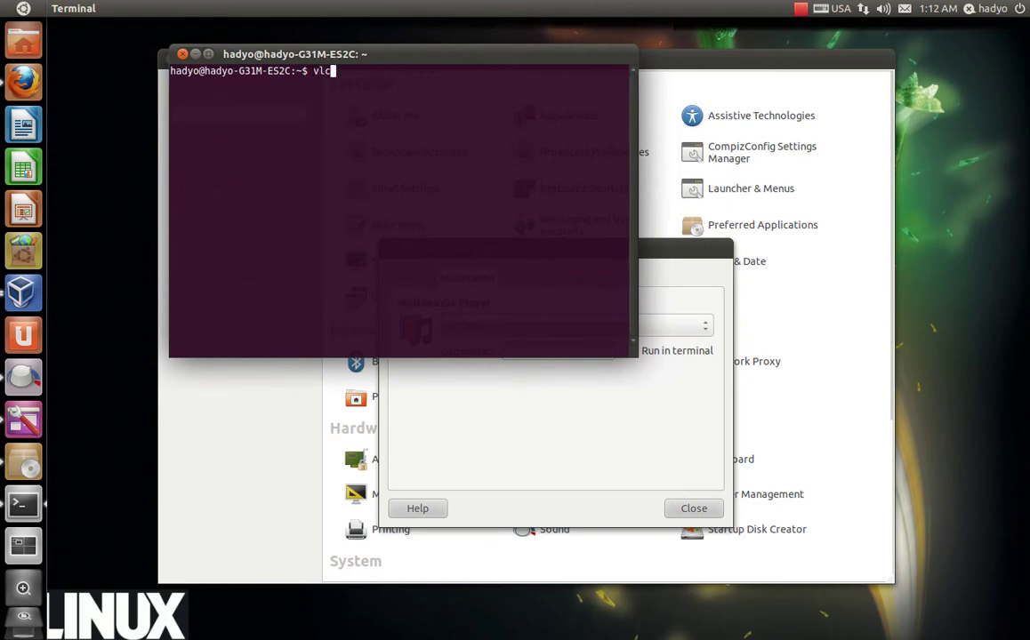
pyautogui.press('Return')
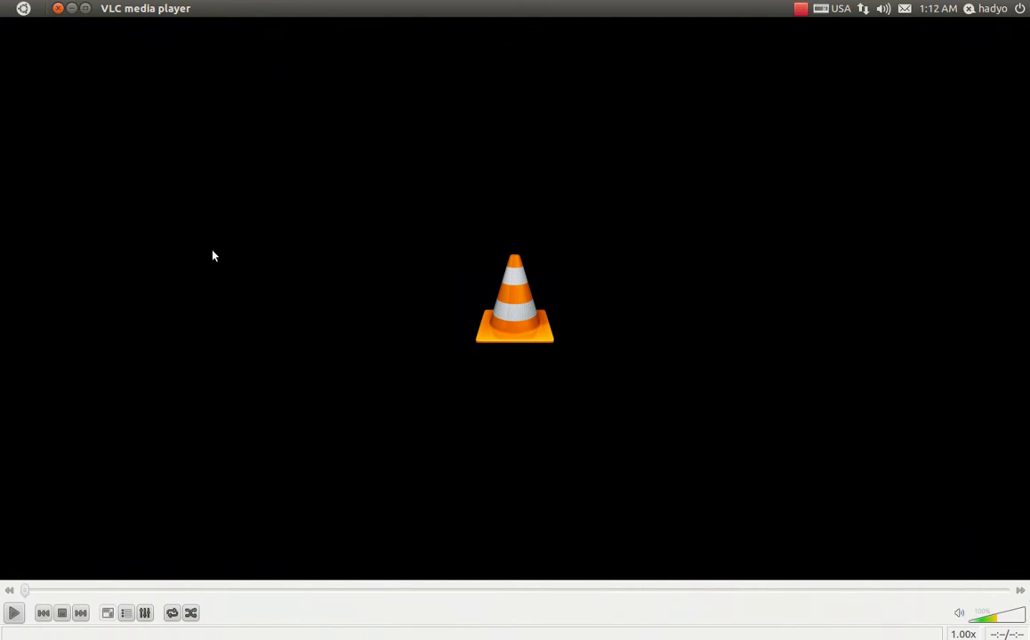
pyautogui.click(56, 9)
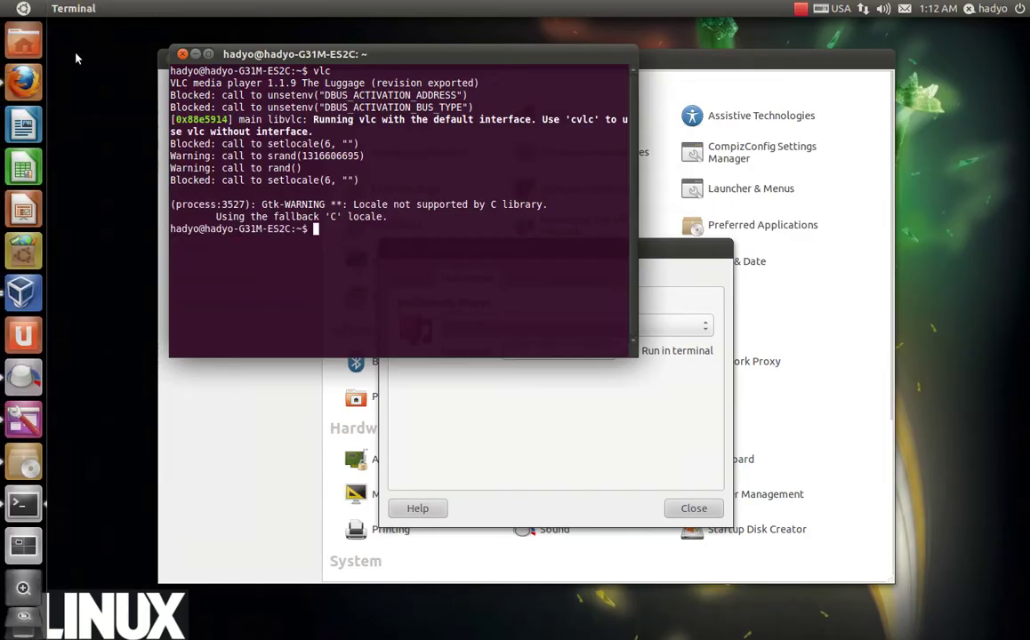
pyautogui.click(182, 55)
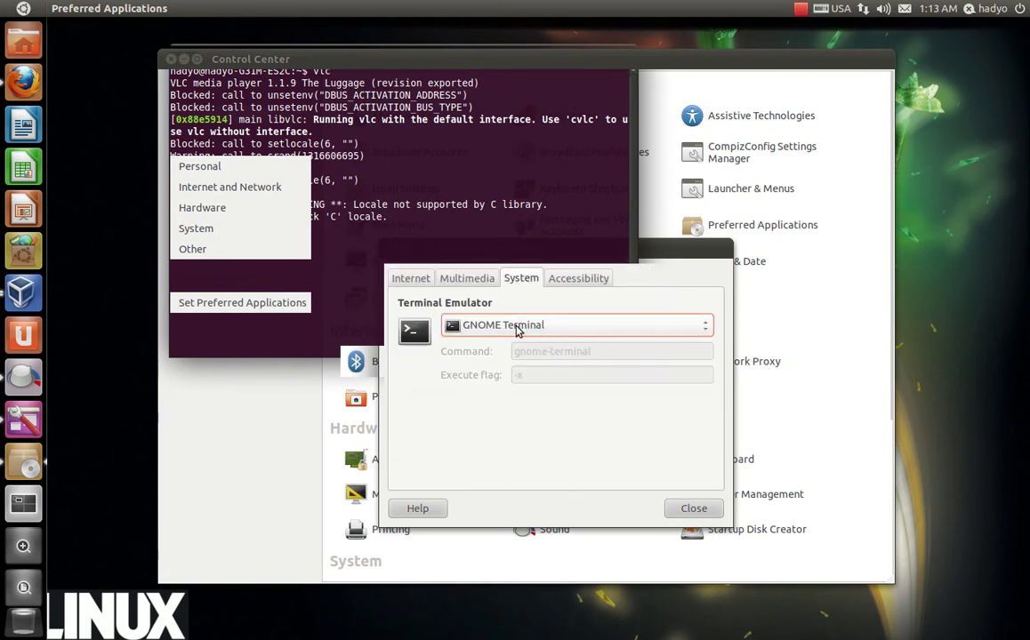
# Review the terminal emulator choices and the accessibility options in Preferred Applications, and close it
pyautogui.click(518, 326)
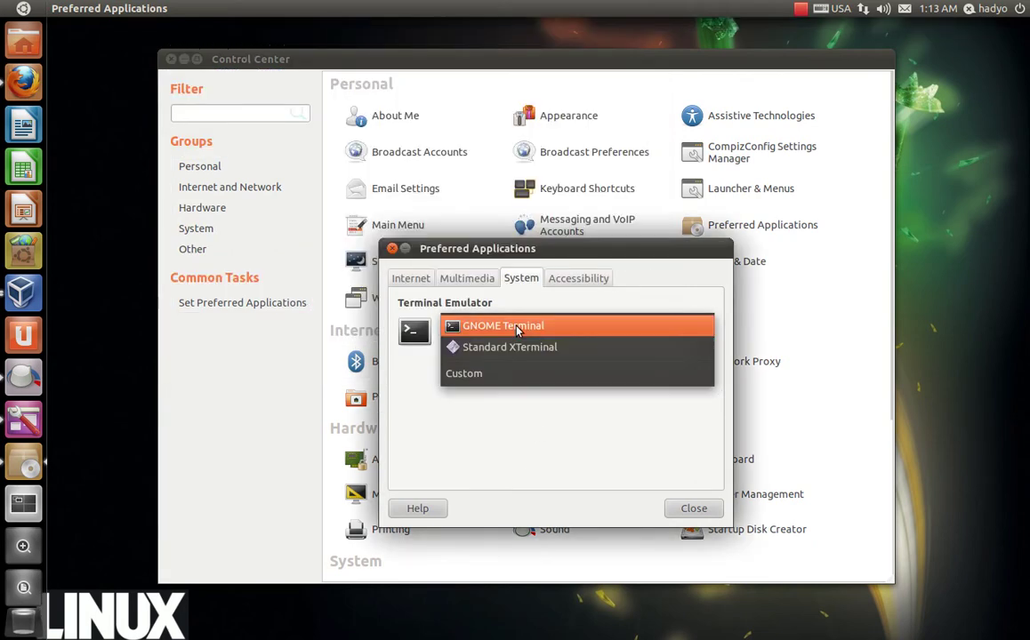
pyautogui.click(550, 289)
pyautogui.click(565, 283)
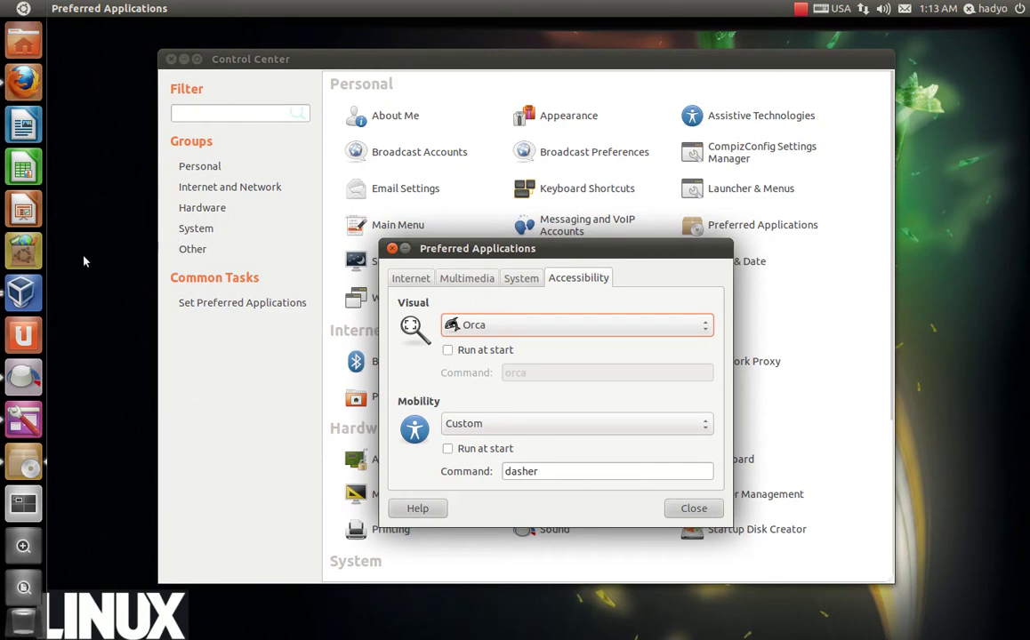
pyautogui.click(703, 511)
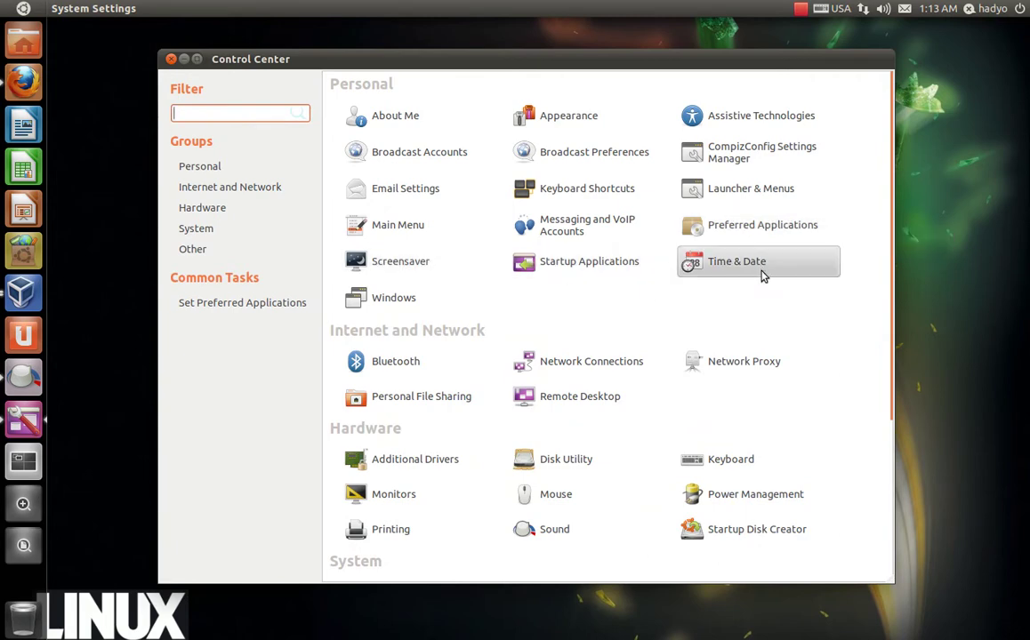
# Preview the Floating Ubuntu, Floating Feet and GLCells screensaver themes, choose GLSchool, and close the screensaver preferences
pyautogui.click(449, 272)
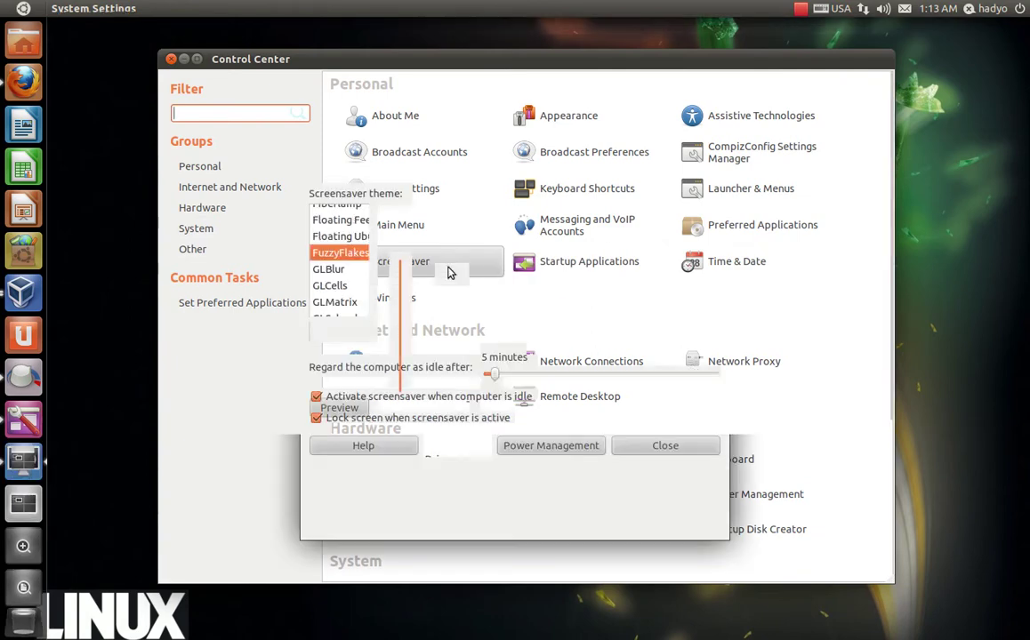
pyautogui.click(370, 238)
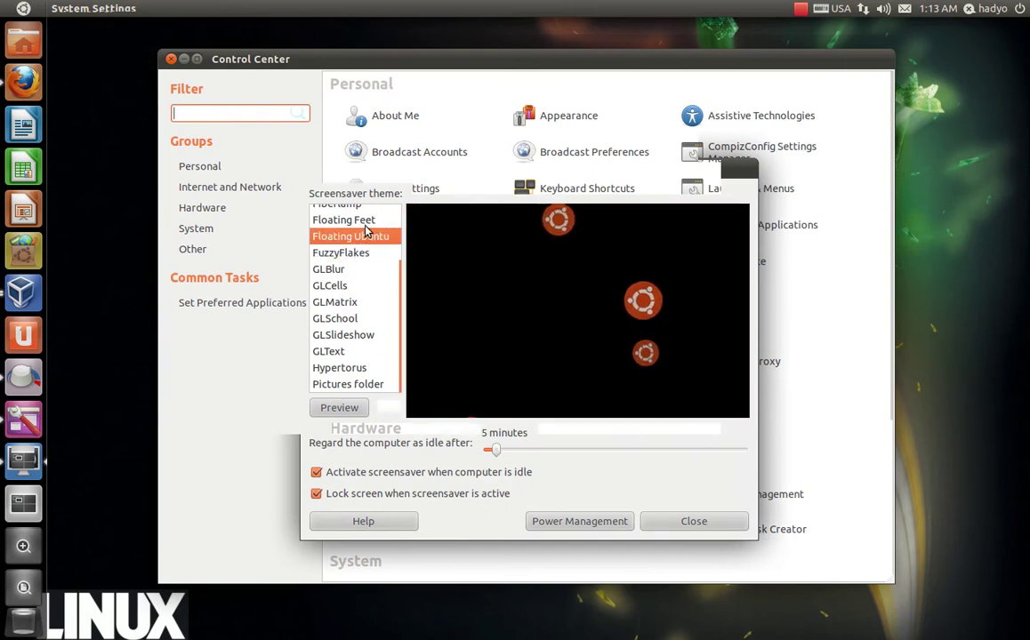
pyautogui.click(368, 220)
pyautogui.click(371, 284)
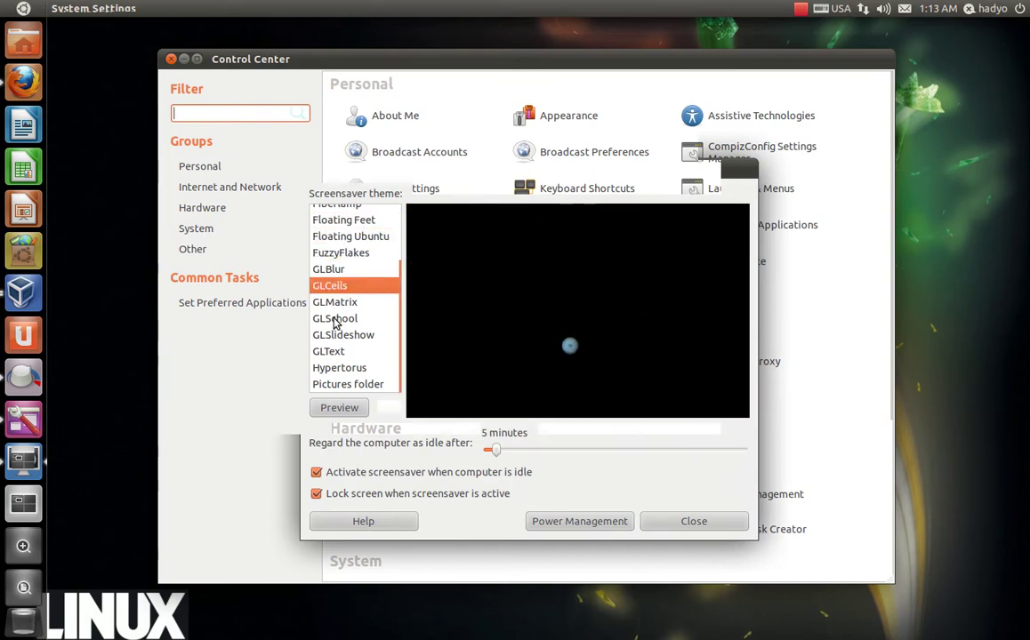
pyautogui.click(359, 318)
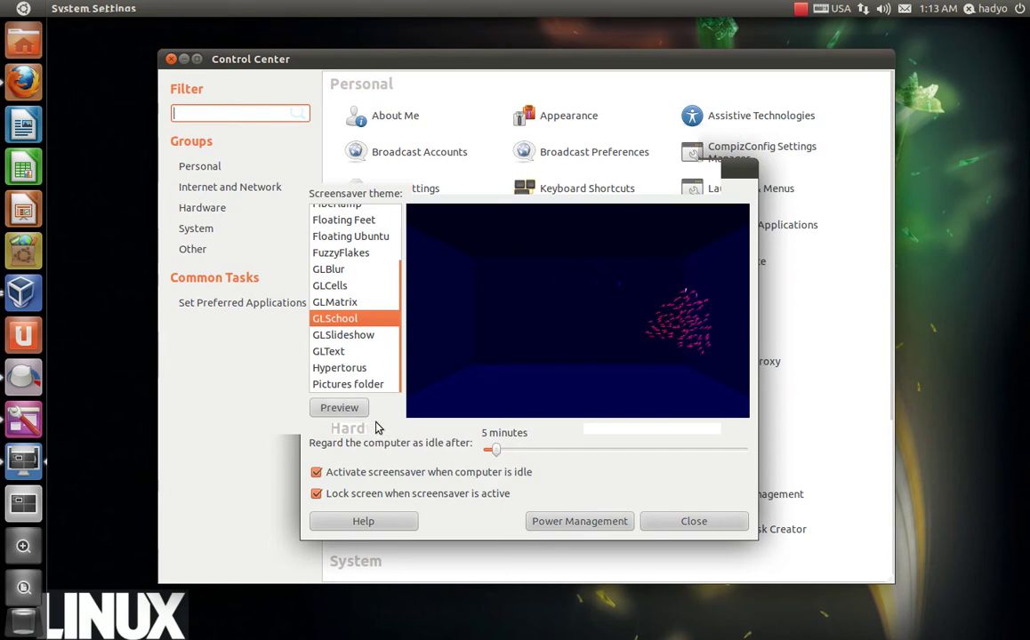
pyautogui.click(684, 522)
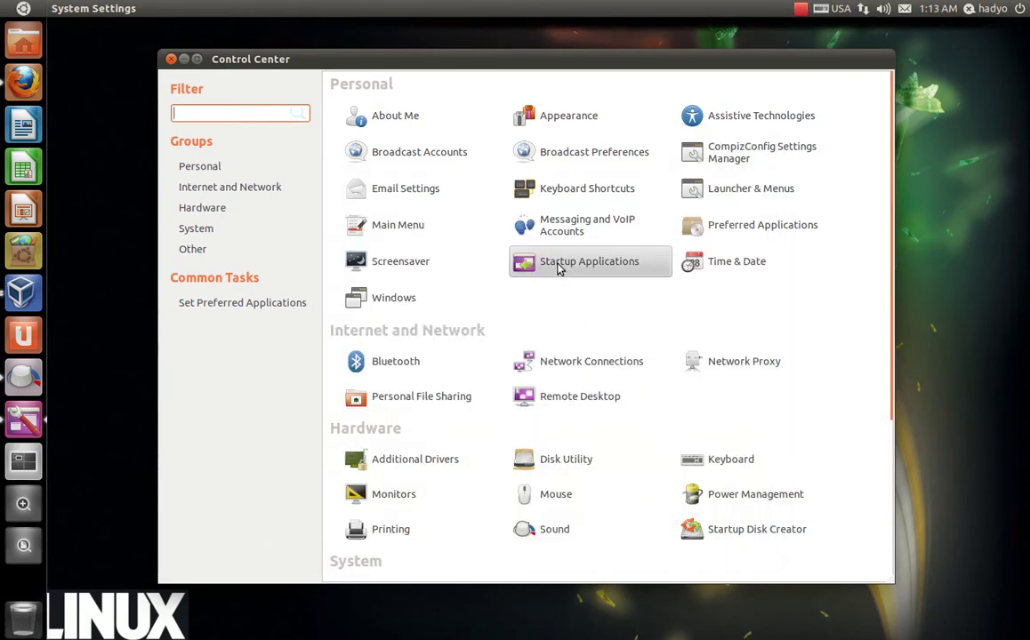
# Review the full list of additional startup programs in Startup Applications and close it
pyautogui.click(504, 264)
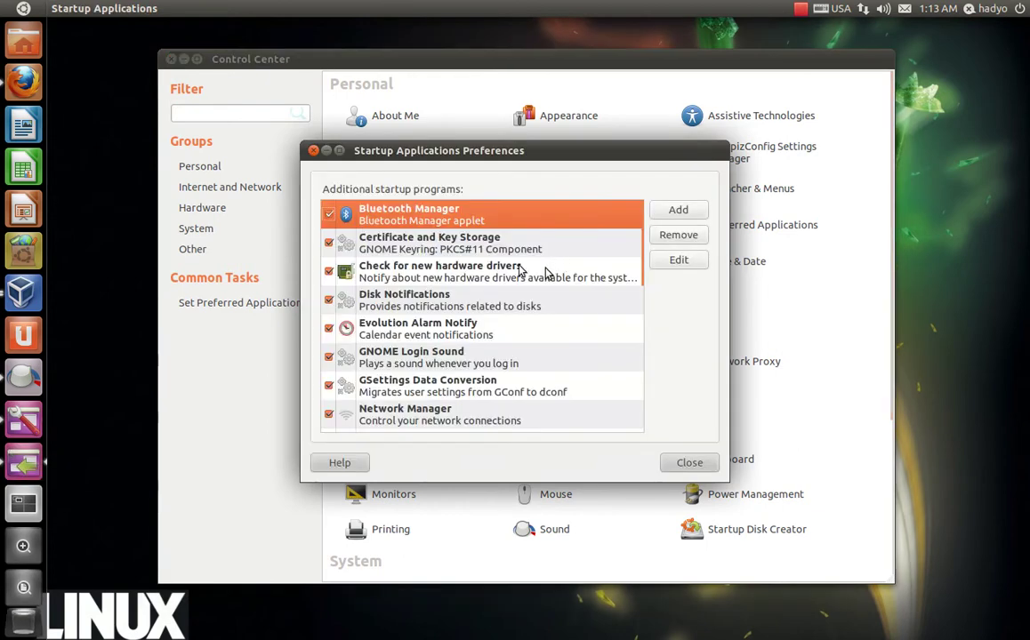
pyautogui.scroll(-10, 521, 271)
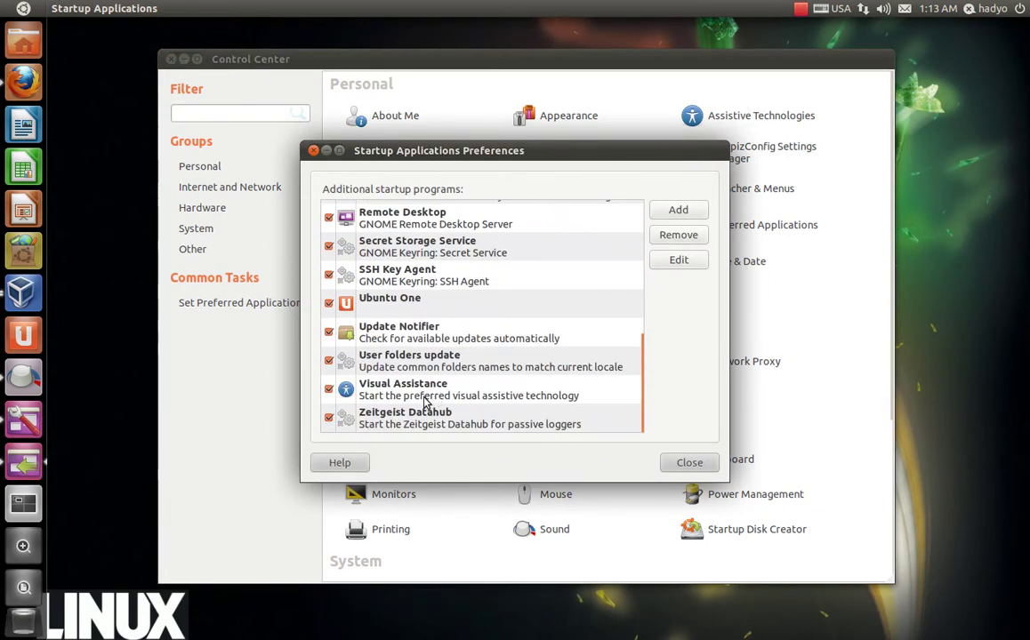
pyautogui.scroll(10, 431, 400)
pyautogui.scroll(2, 425, 402)
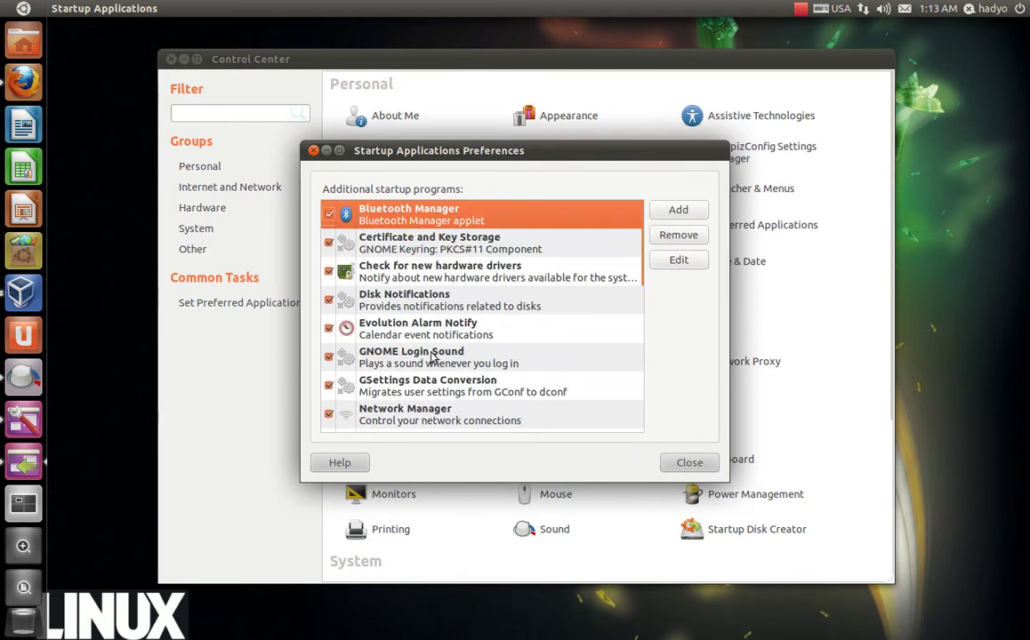
pyautogui.click(669, 464)
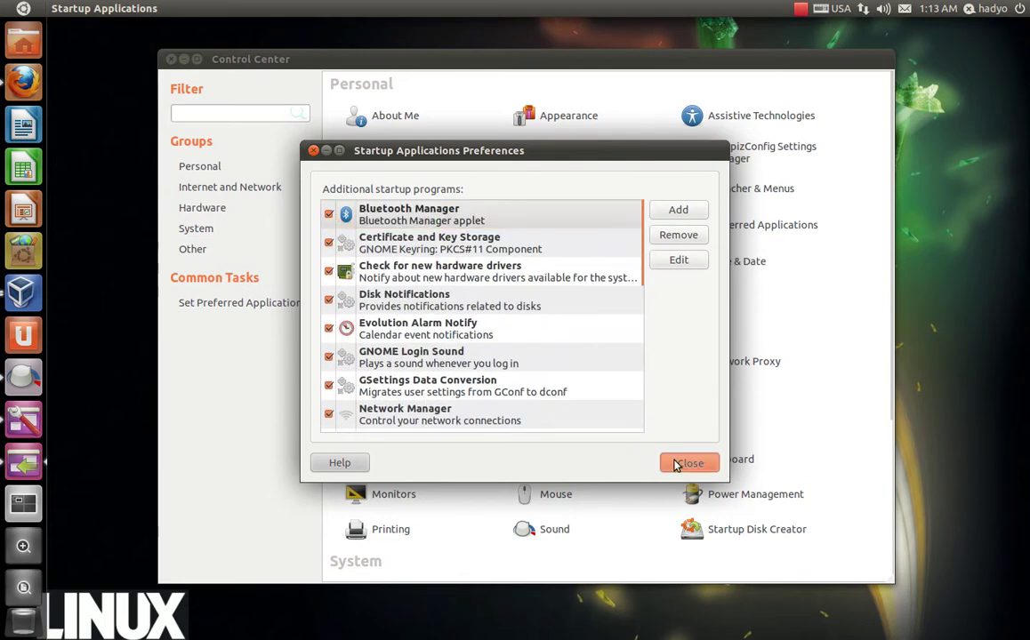
# Open Time & Date and unlock its settings by authenticating with the account password, re-entering it when asked
pyautogui.click(725, 264)
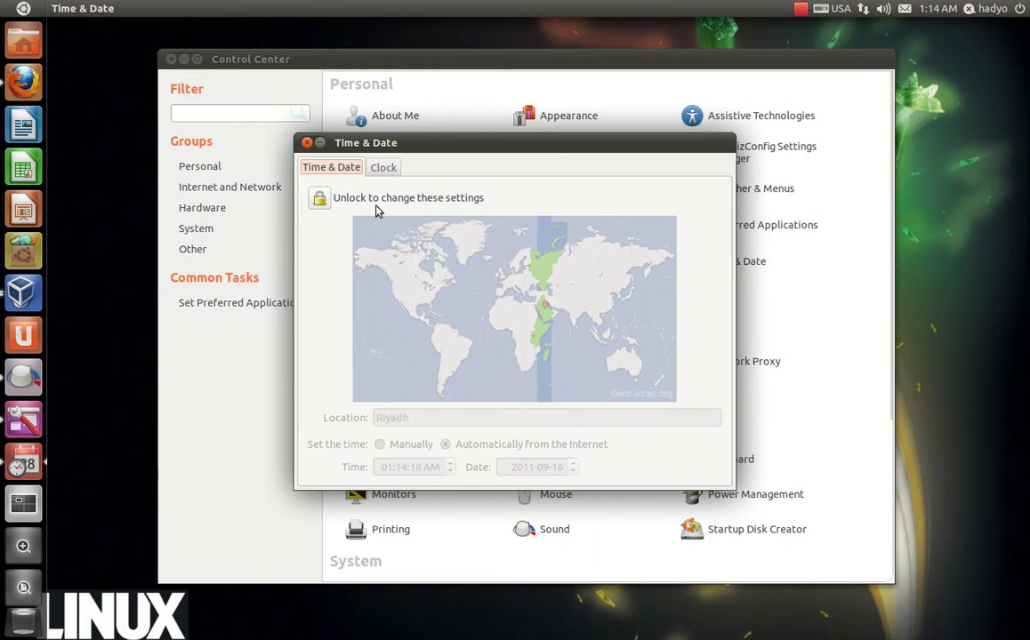
pyautogui.click(319, 198)
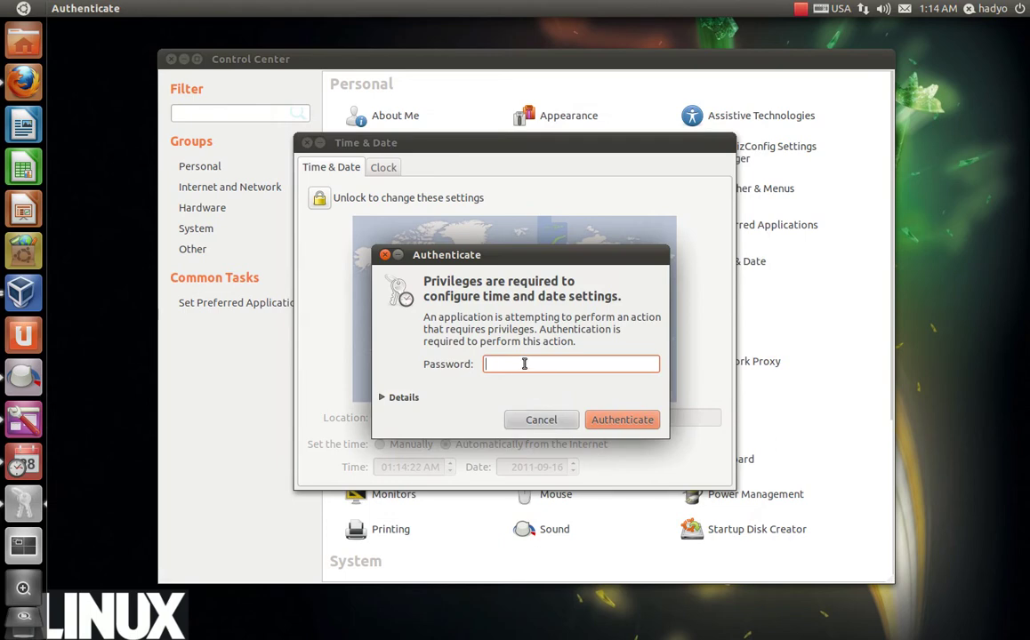
pyautogui.write('********')
pyautogui.press('Return')
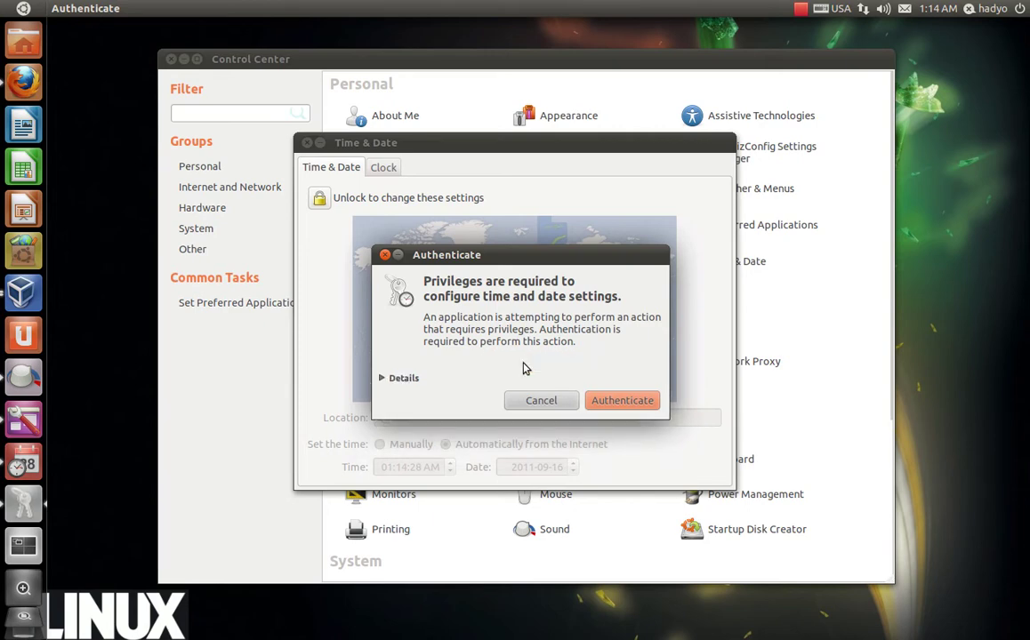
pyautogui.write('*')
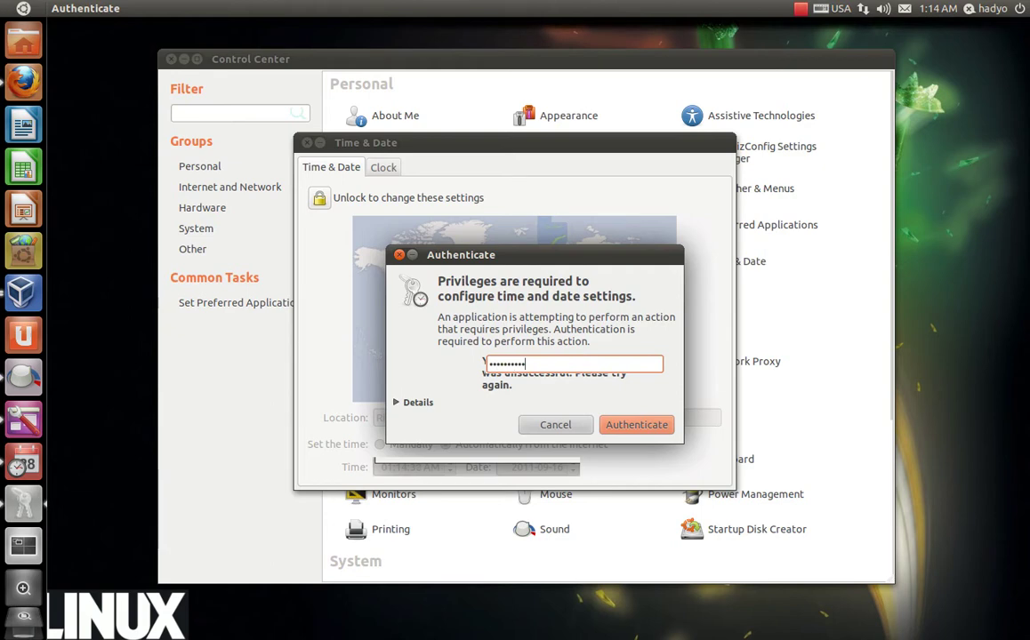
pyautogui.write('*********')
pyautogui.press('Return')
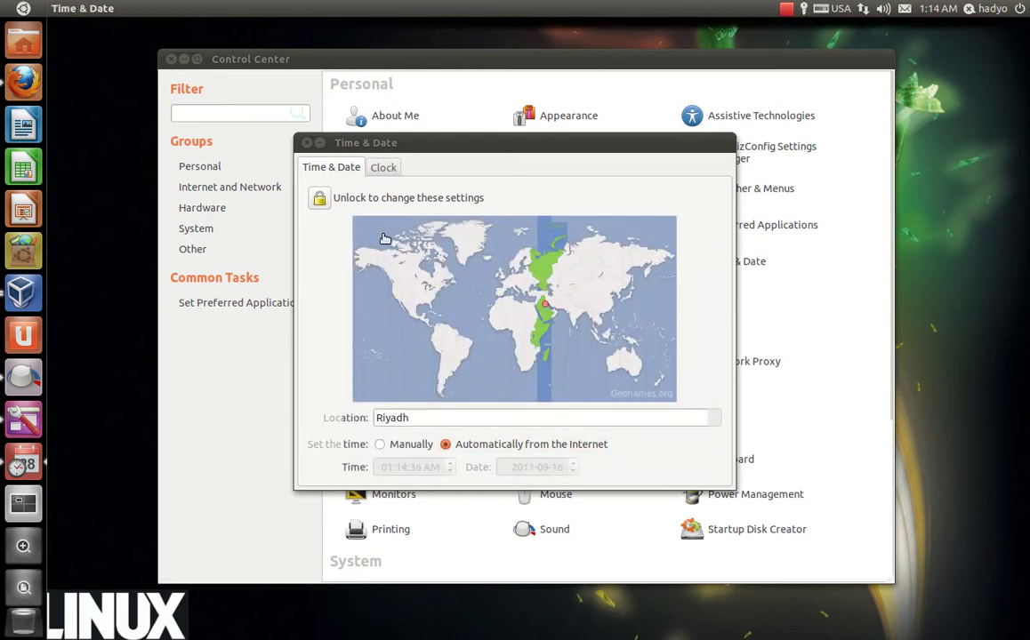
# Select the time zone location text in Time & Date and lock the settings against further changes
pyautogui.moveTo(414, 417); pyautogui.dragTo(376, 418)
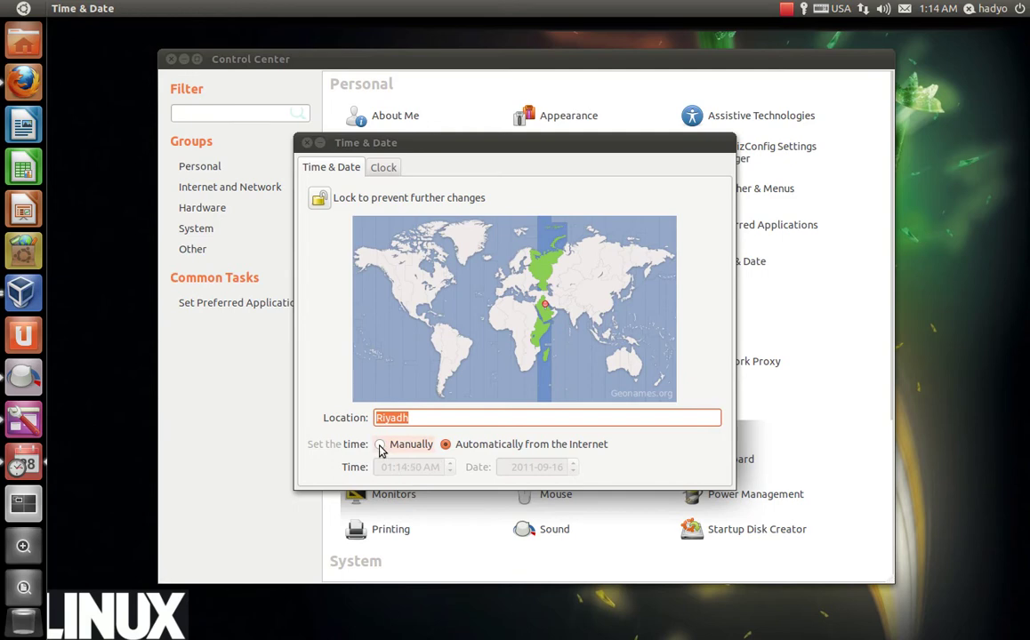
pyautogui.click(318, 200)
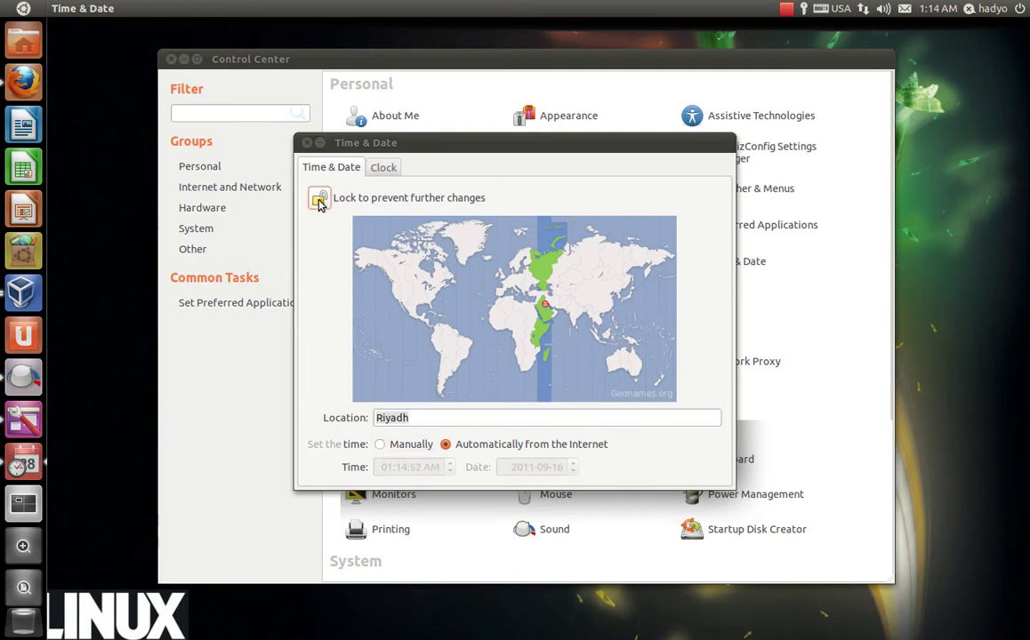
# Review the clock display options in Time & Date and the options in the Windows preferences, closing each window
pyautogui.click(384, 170)
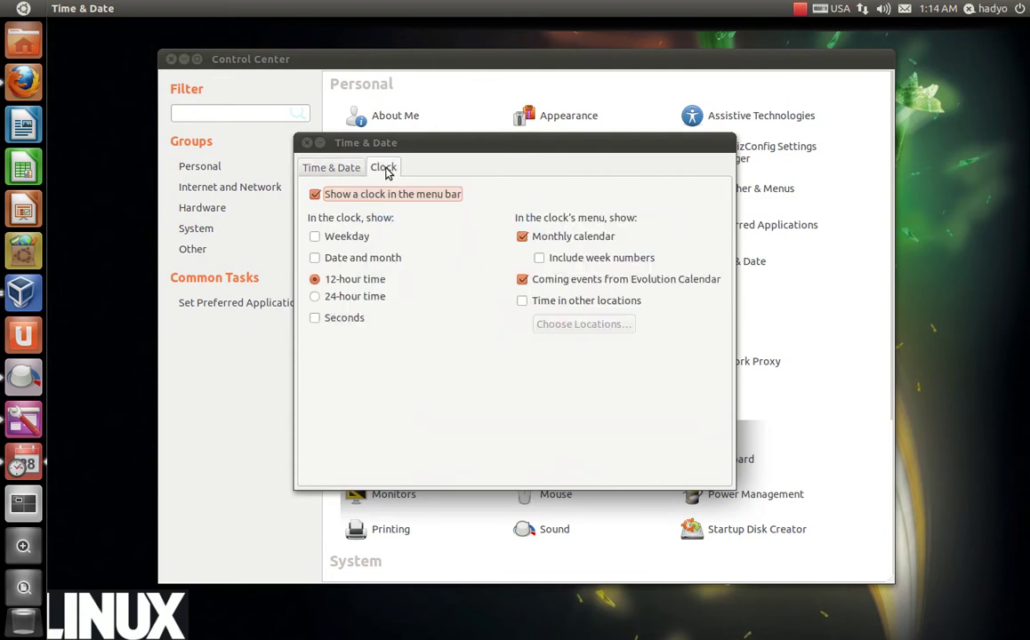
pyautogui.click(302, 143)
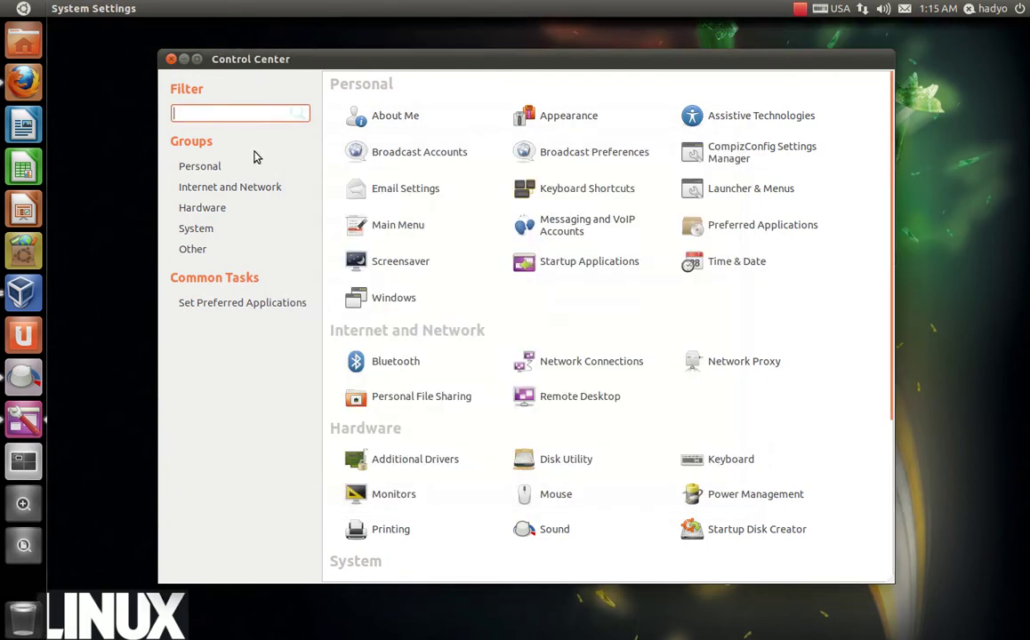
pyautogui.click(375, 302)
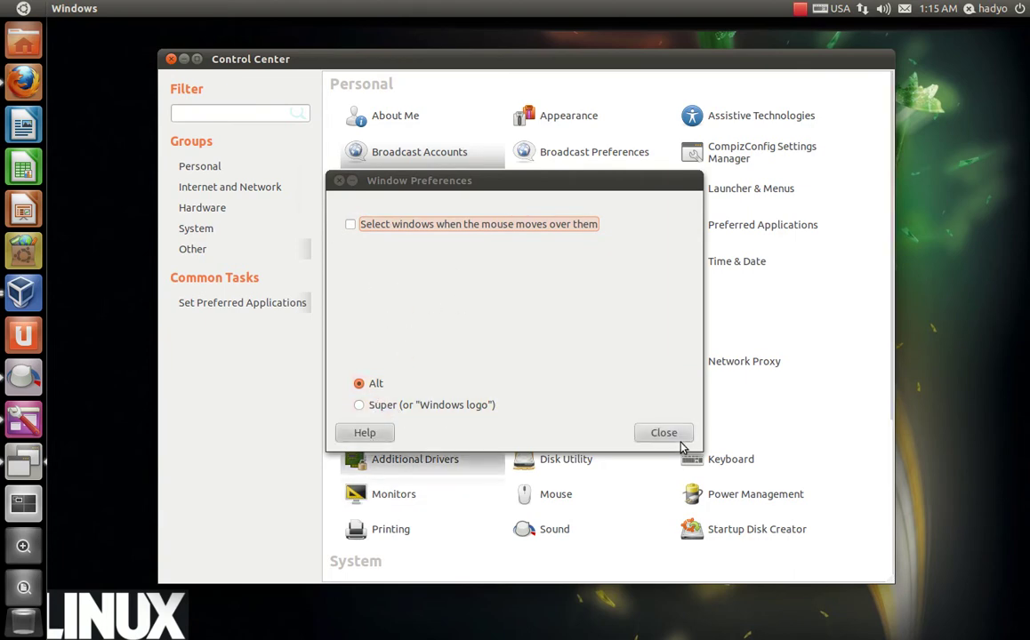
pyautogui.click(678, 435)
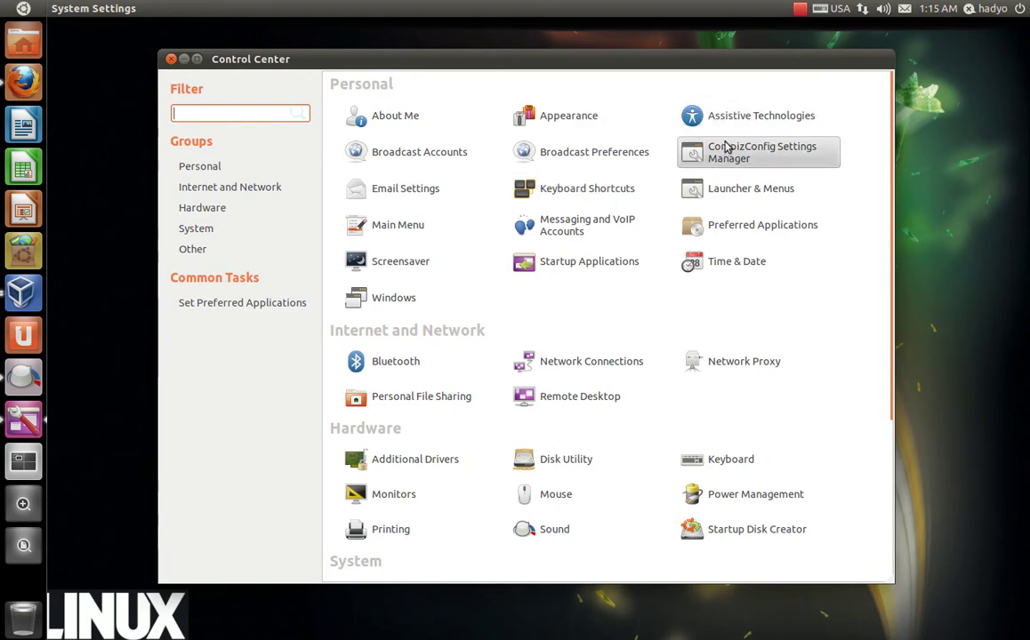
# Open Assistive Technologies and review the Internet choices in its Preferred Applications, closing only the Preferred Applications window
pyautogui.click(762, 116)
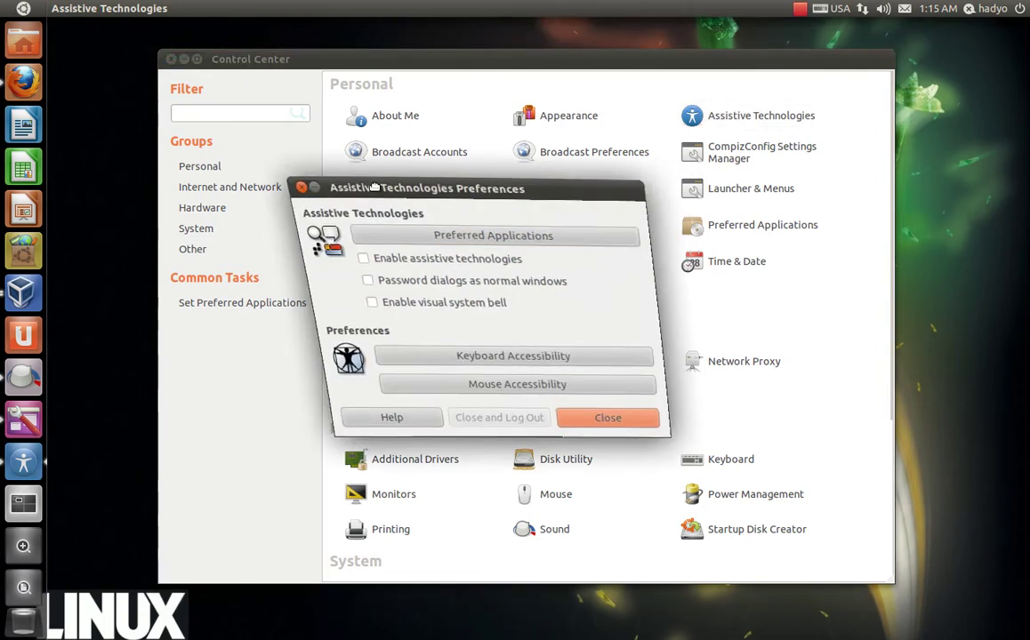
pyautogui.moveTo(396, 184); pyautogui.dragTo(285, 142)
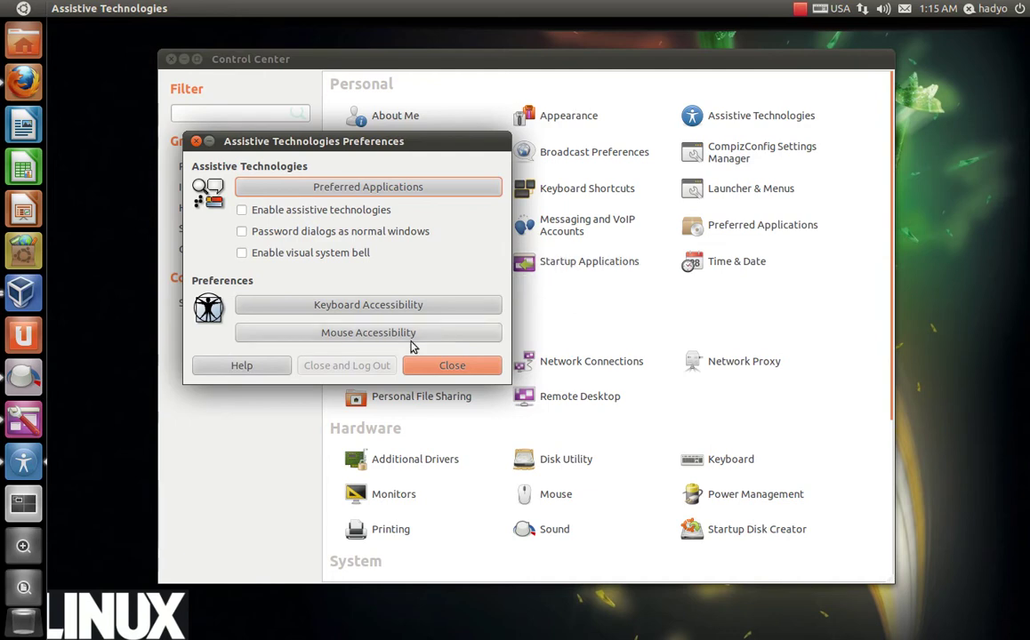
pyautogui.click(361, 188)
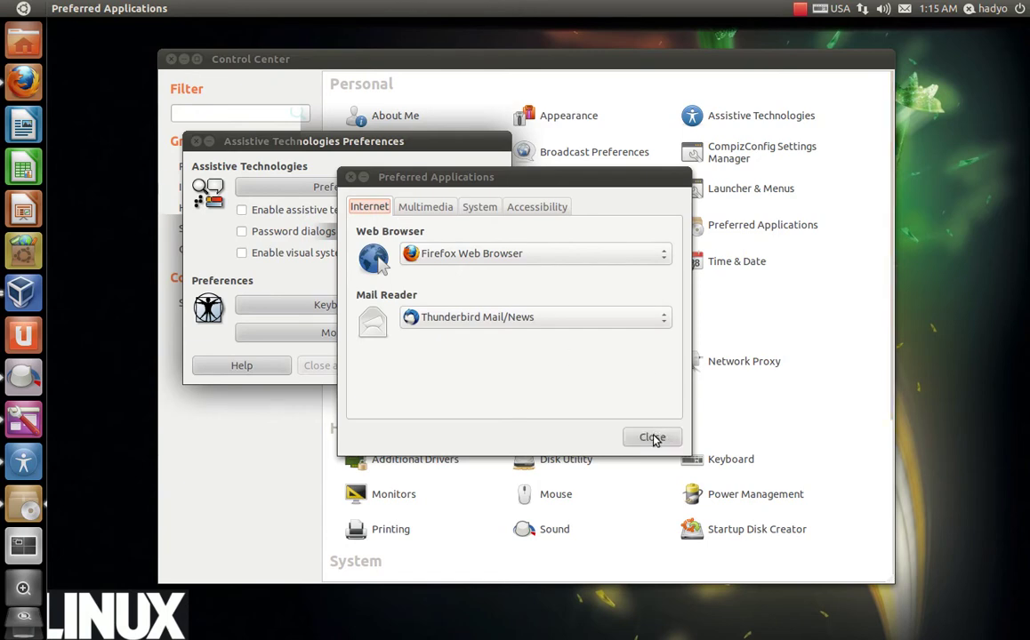
pyautogui.click(650, 435)
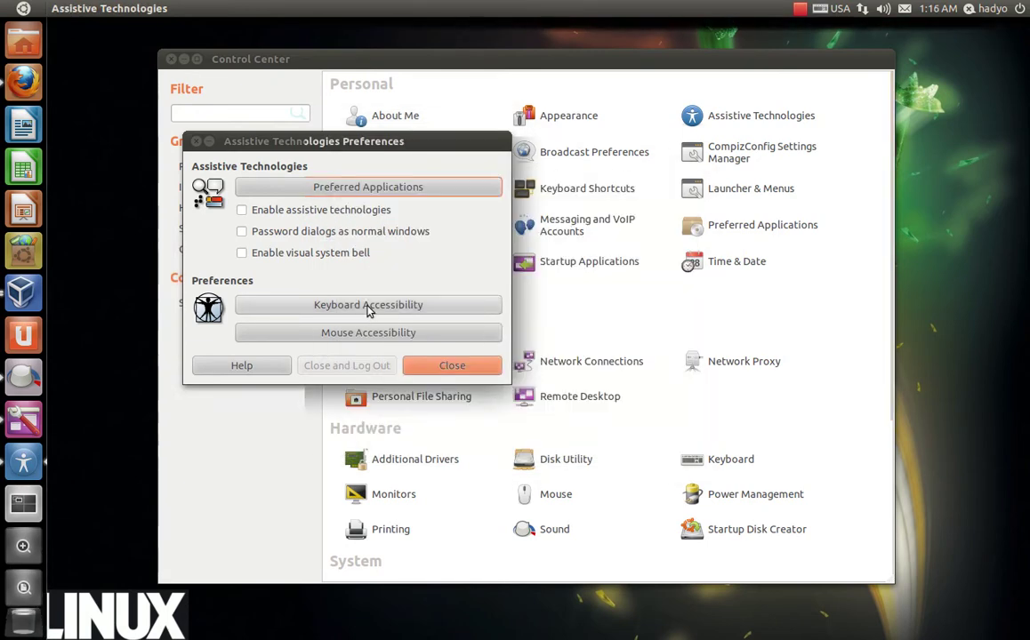
# Review the keyboard accessibility settings along with the General and Layouts keyboard preferences, and return to Assistive Technologies
pyautogui.click(368, 307)
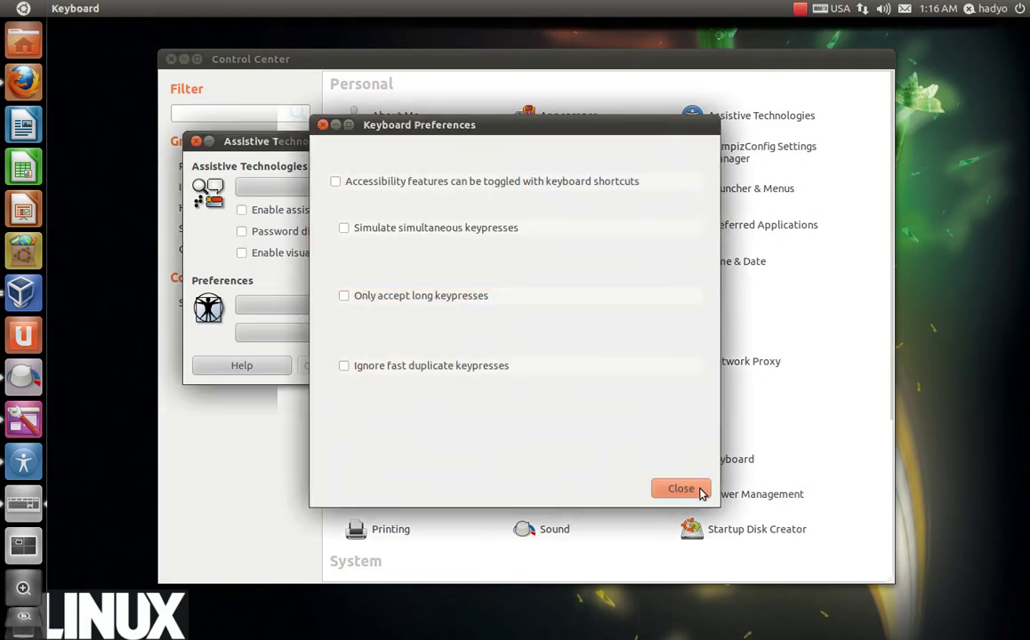
pyautogui.click(683, 487)
pyautogui.click(340, 306)
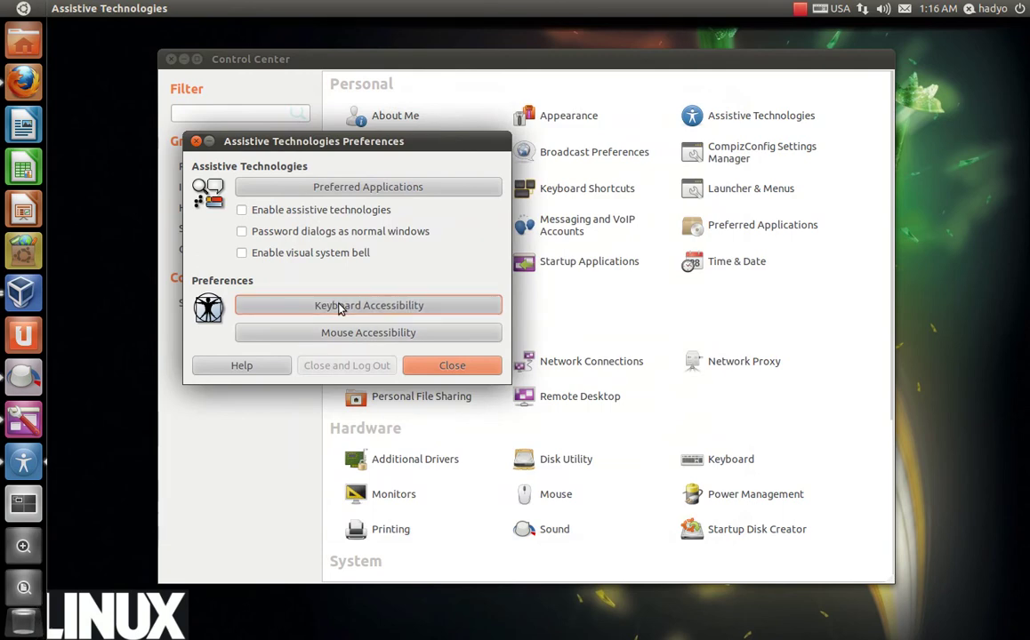
pyautogui.click(343, 157)
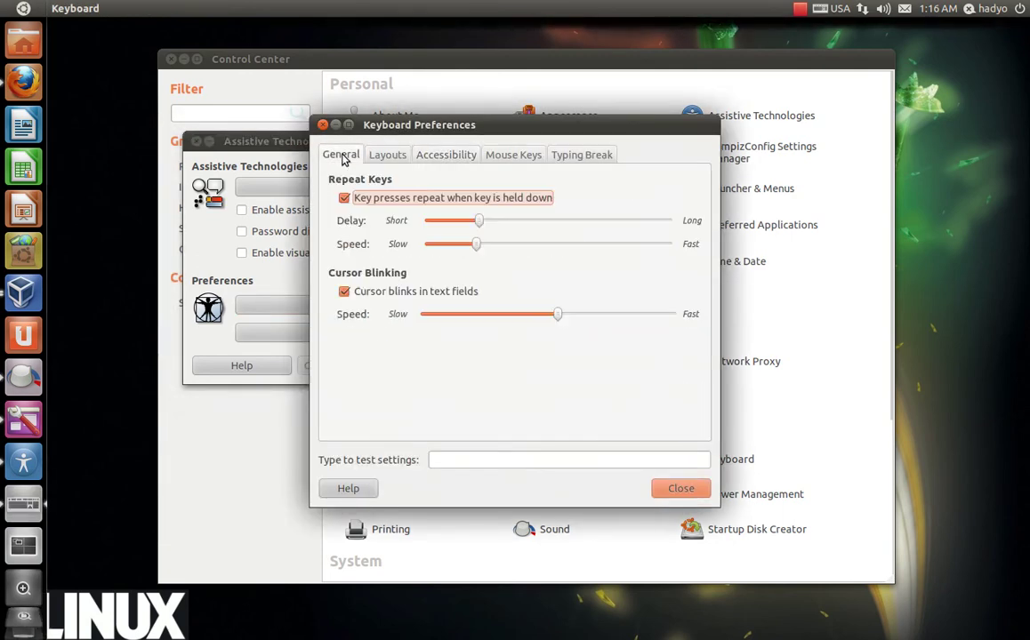
pyautogui.click(392, 157)
pyautogui.click(679, 489)
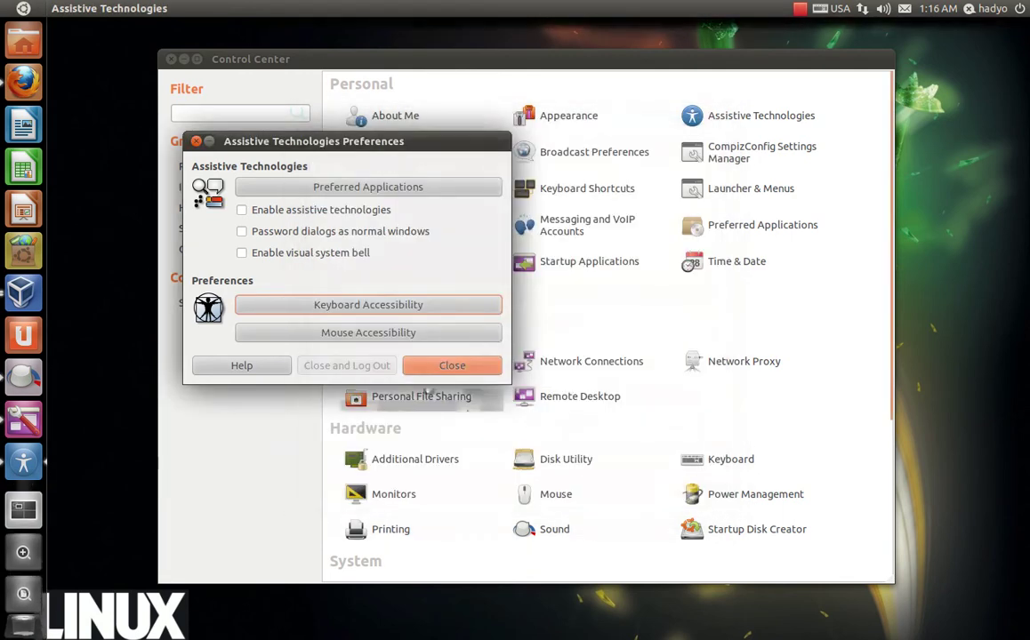
# Review the mouse accessibility options and close both the mouse and Assistive Technologies preferences
pyautogui.click(267, 339)
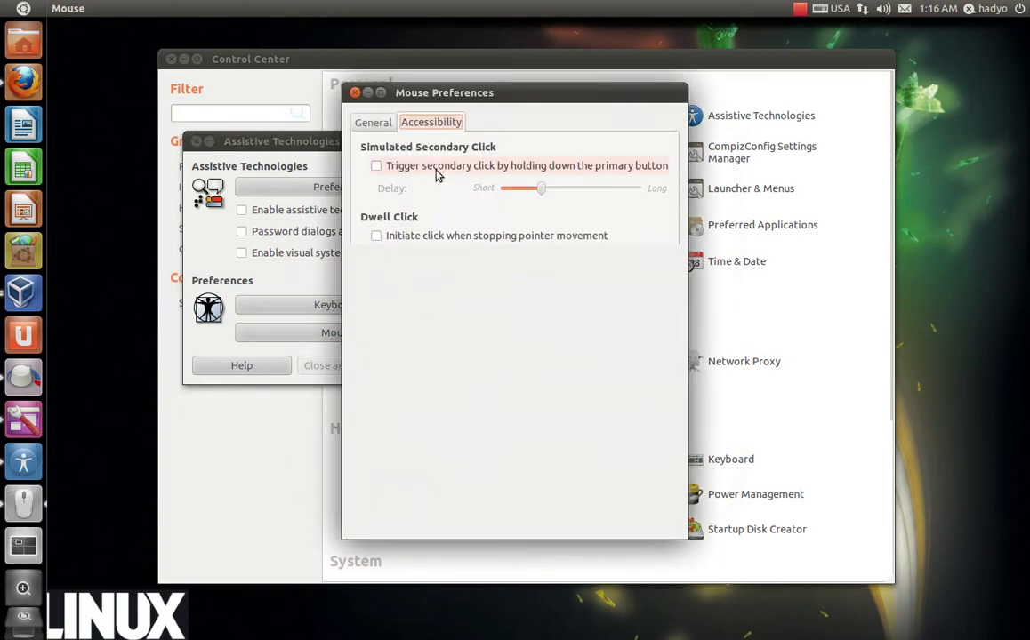
pyautogui.click(356, 95)
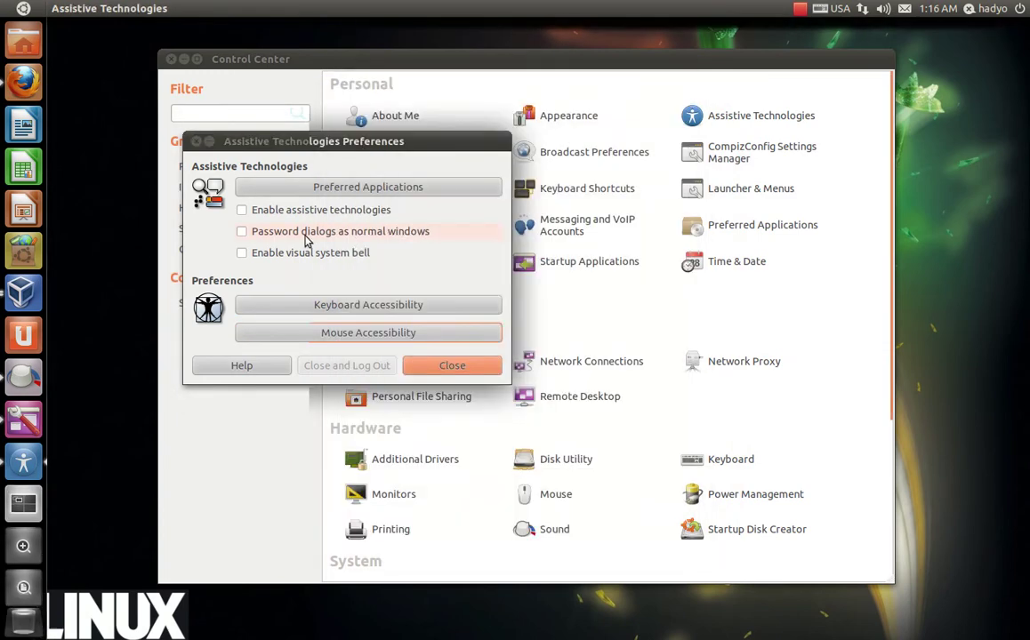
pyautogui.click(426, 366)
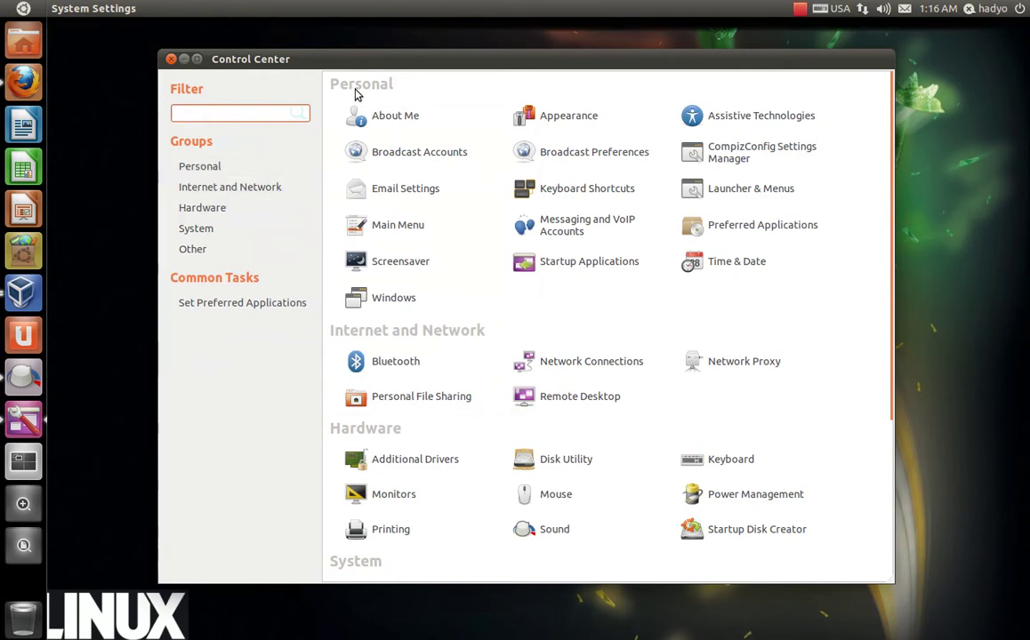
# Go to the Internet and Network group and review the Wired, Wireless, Mobile Broadband, VPN and DSL lists in Network Connections, closing it when done
pyautogui.click(207, 168)
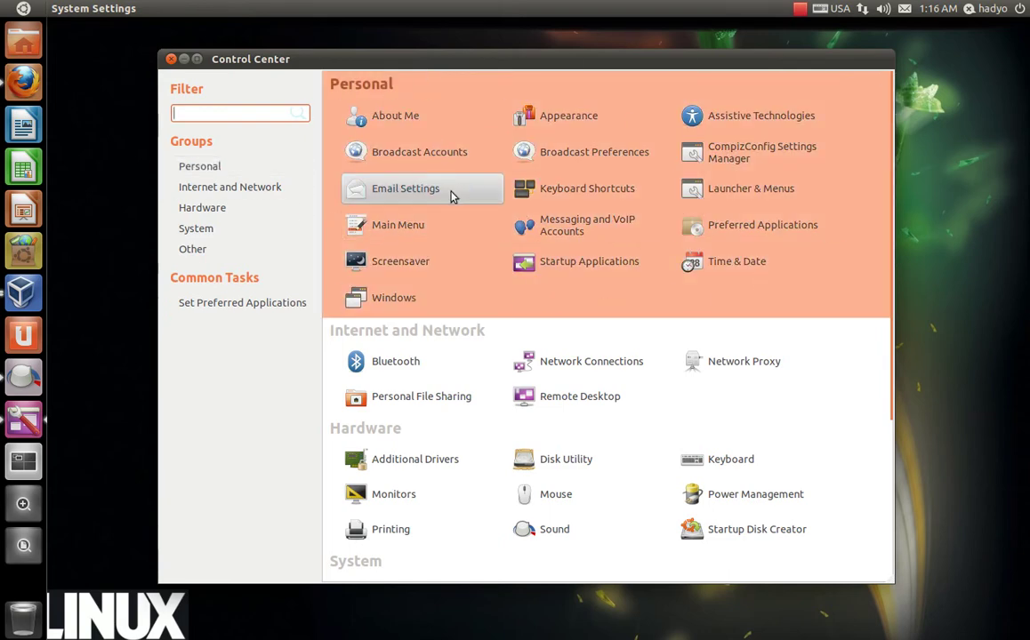
pyautogui.click(230, 188)
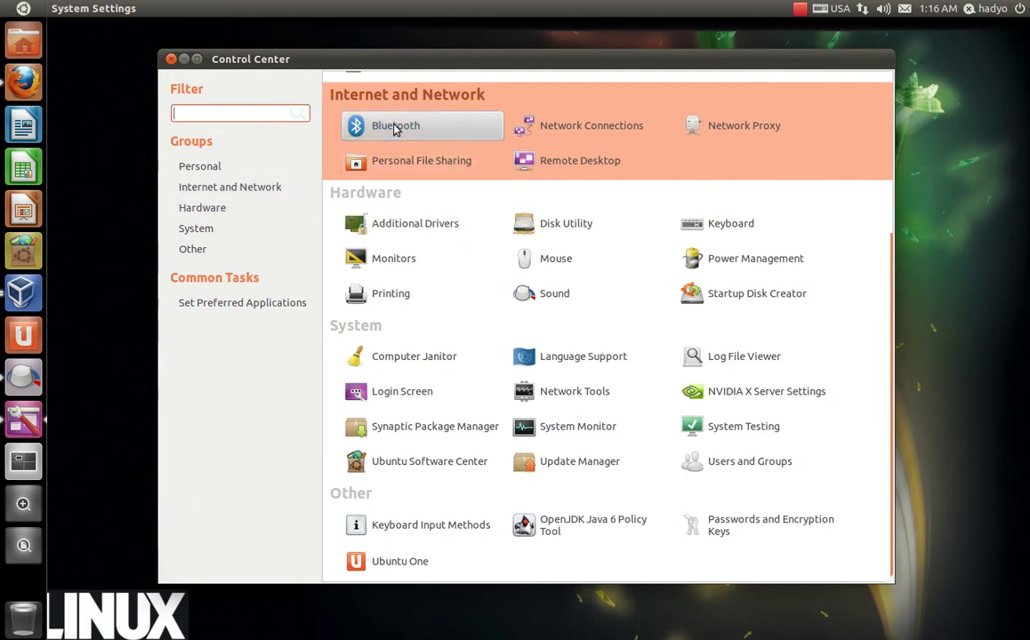
pyautogui.click(622, 129)
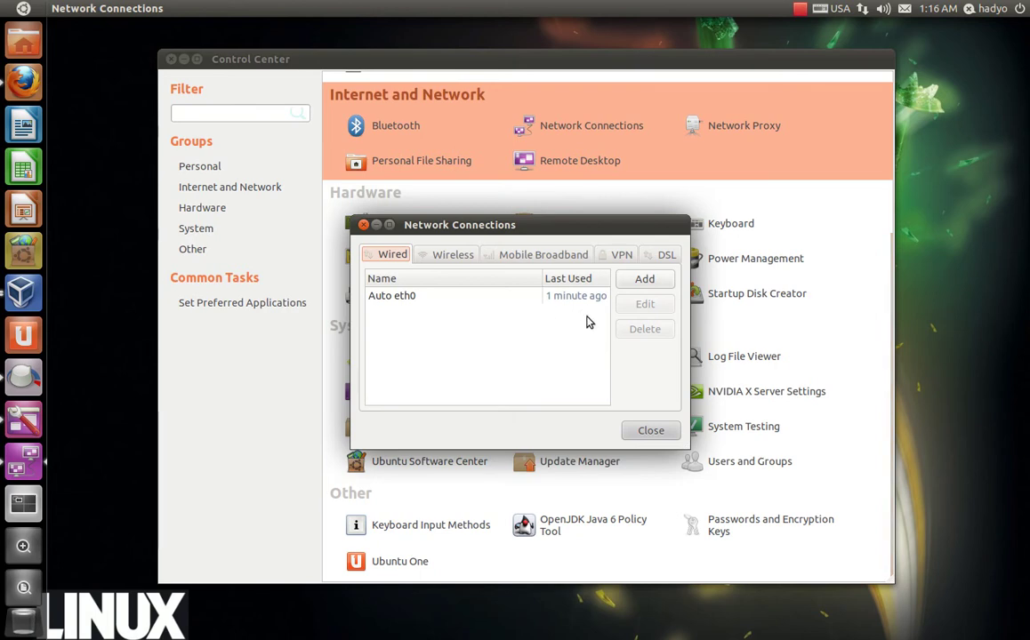
pyautogui.click(444, 255)
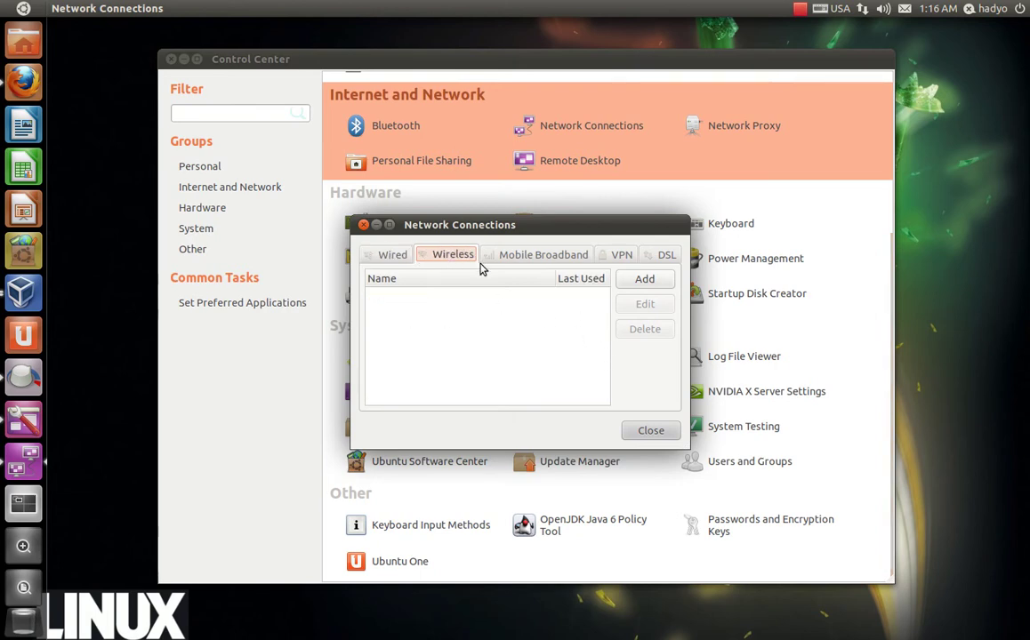
pyautogui.click(503, 256)
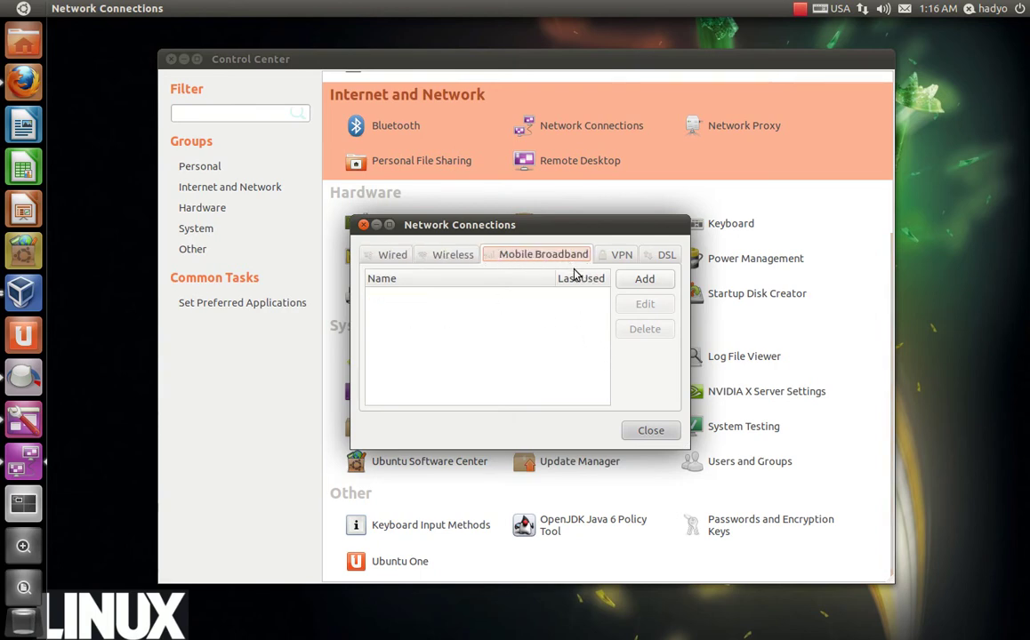
pyautogui.click(620, 257)
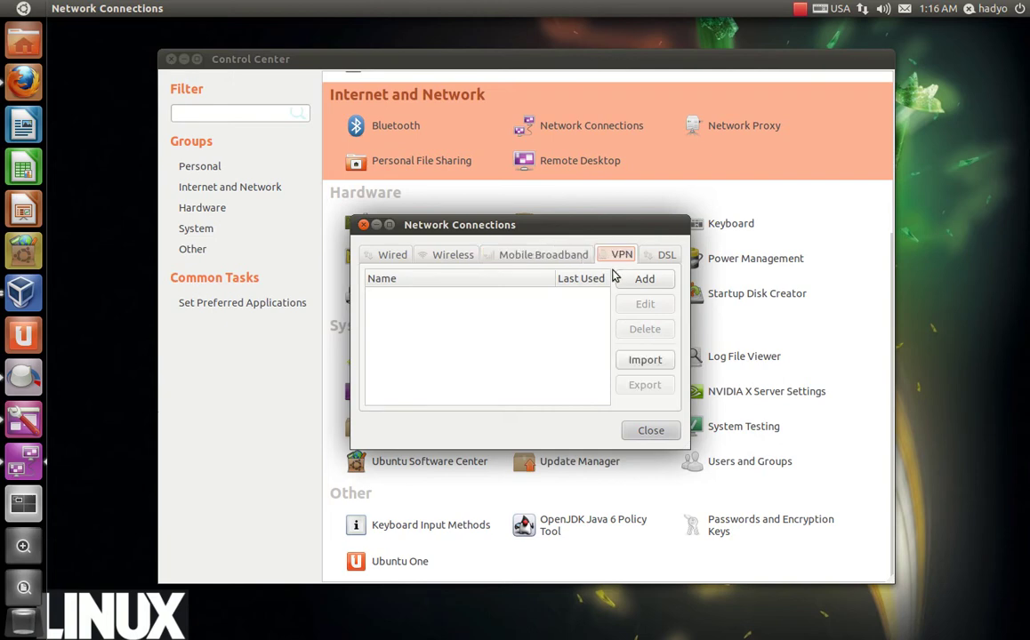
pyautogui.click(660, 258)
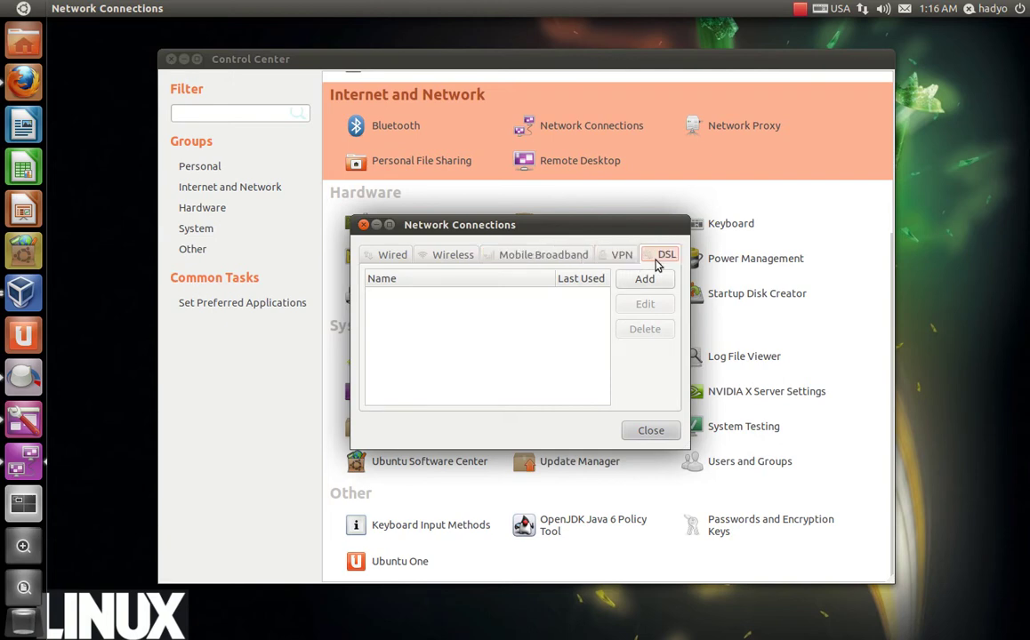
pyautogui.click(651, 431)
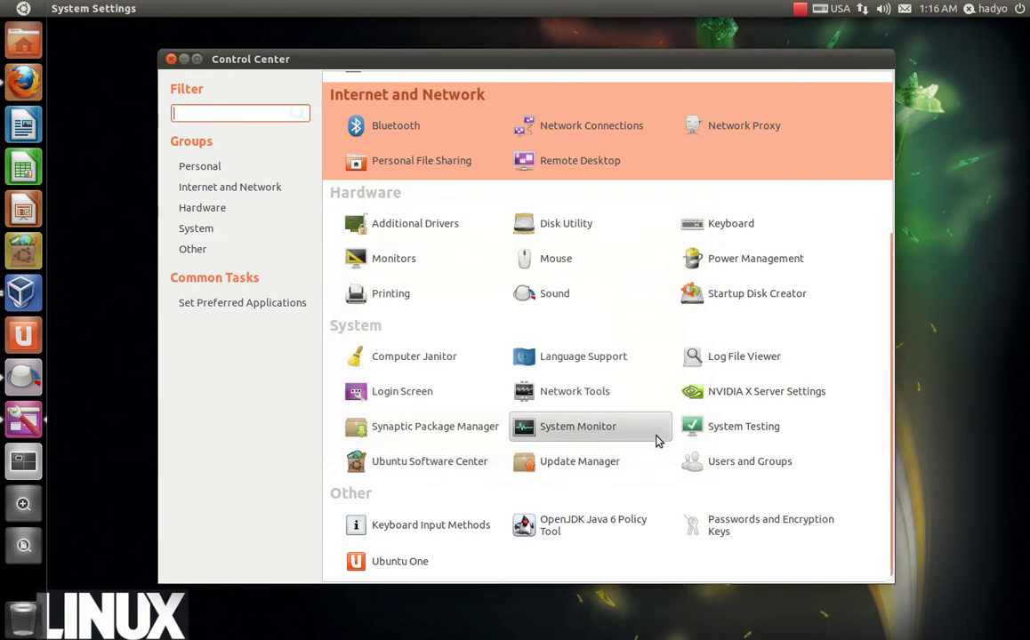
# Try Direct internet connection in the Network Proxy preferences, switch back to Manual proxy configuration, and close the window
pyautogui.click(733, 133)
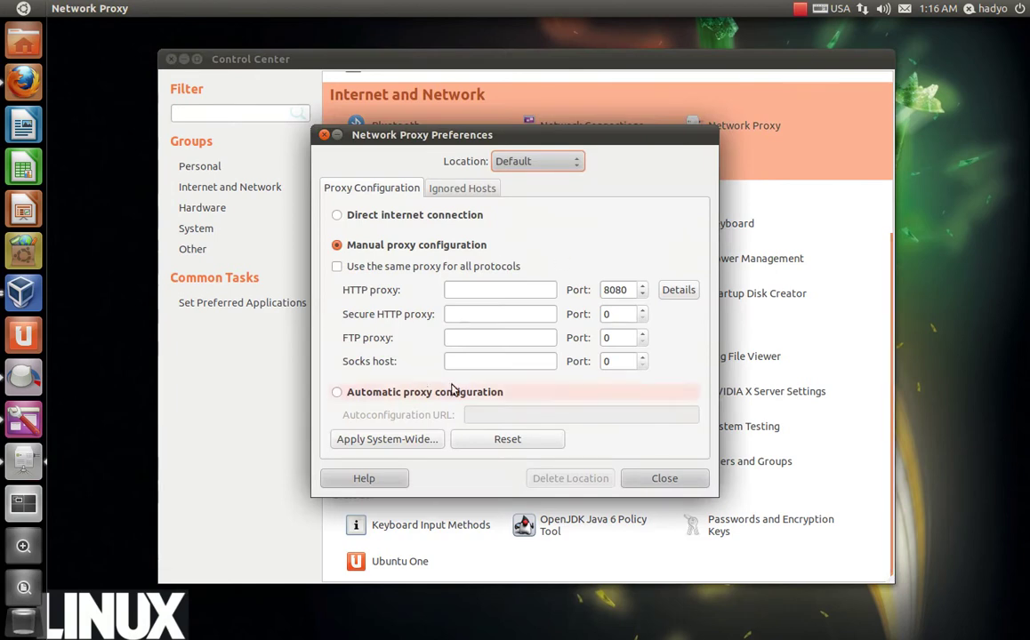
pyautogui.click(345, 216)
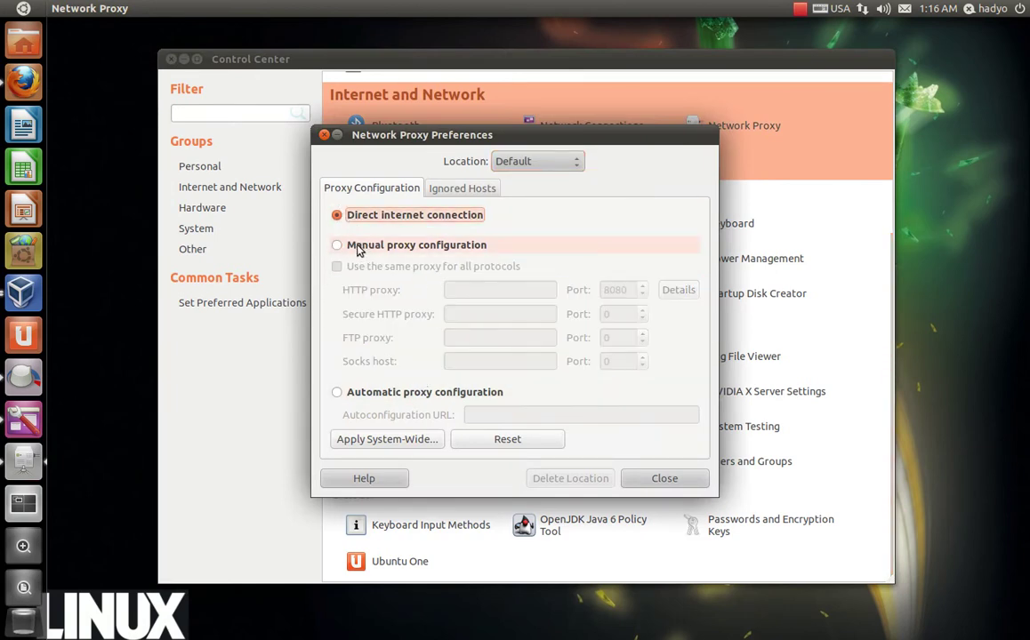
pyautogui.click(349, 249)
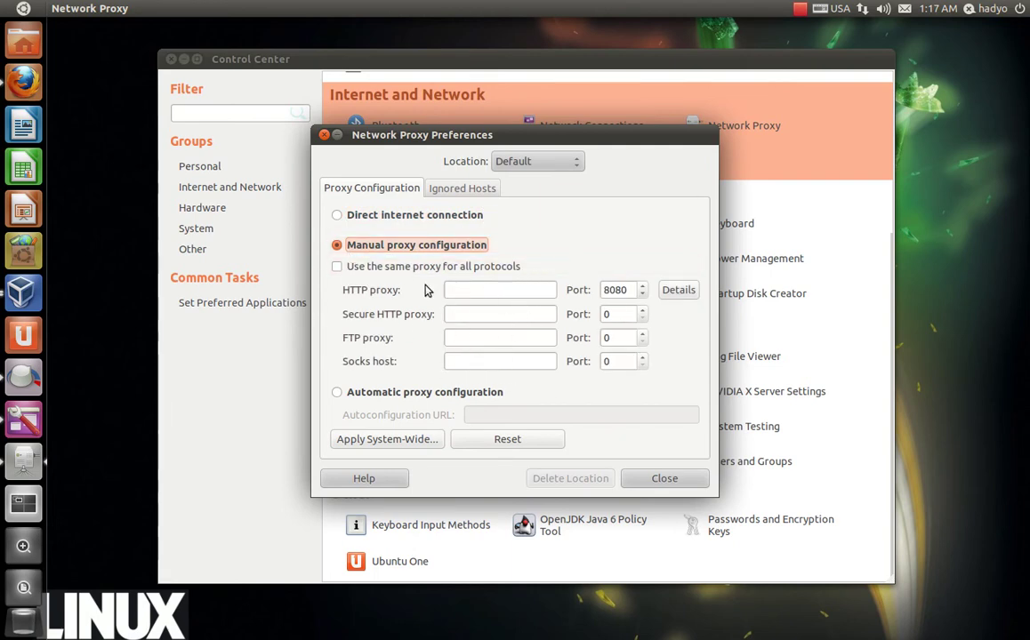
pyautogui.click(667, 480)
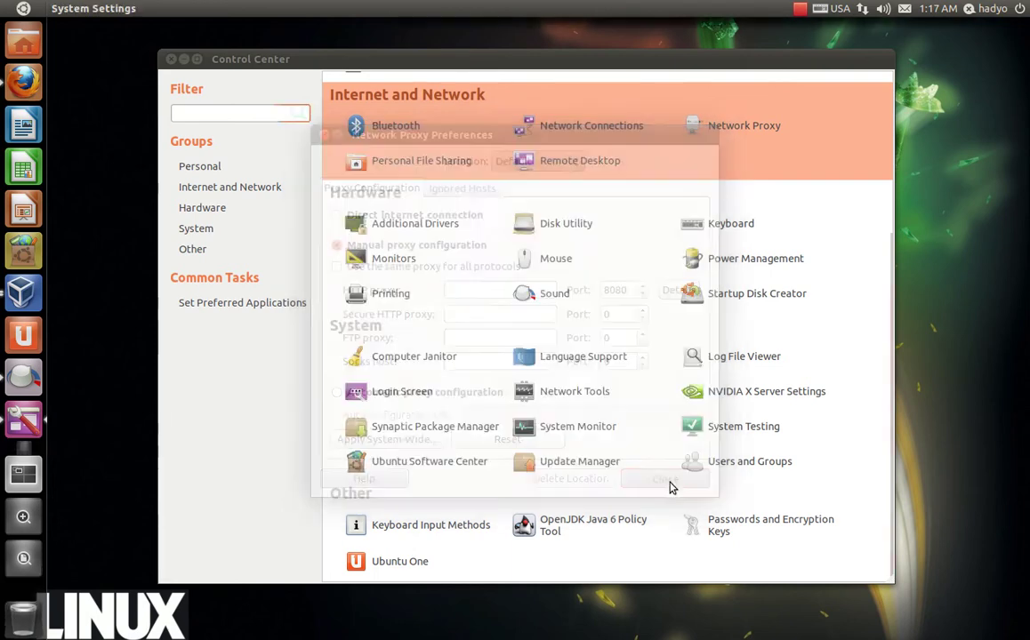
# Review the Personal File Sharing and Remote Desktop preferences, closing each window
pyautogui.click(423, 164)
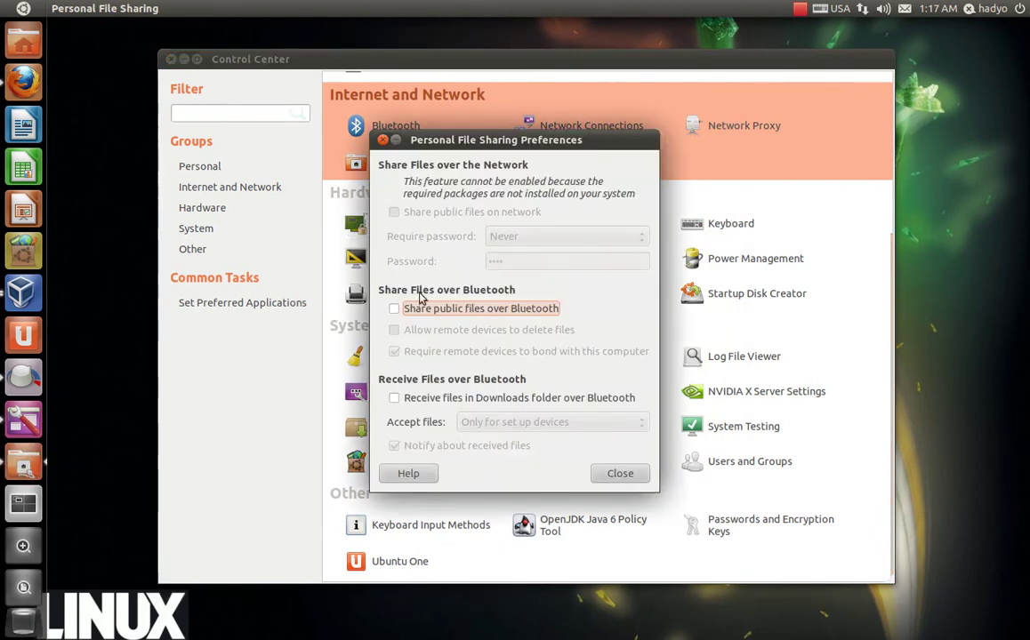
pyautogui.click(616, 473)
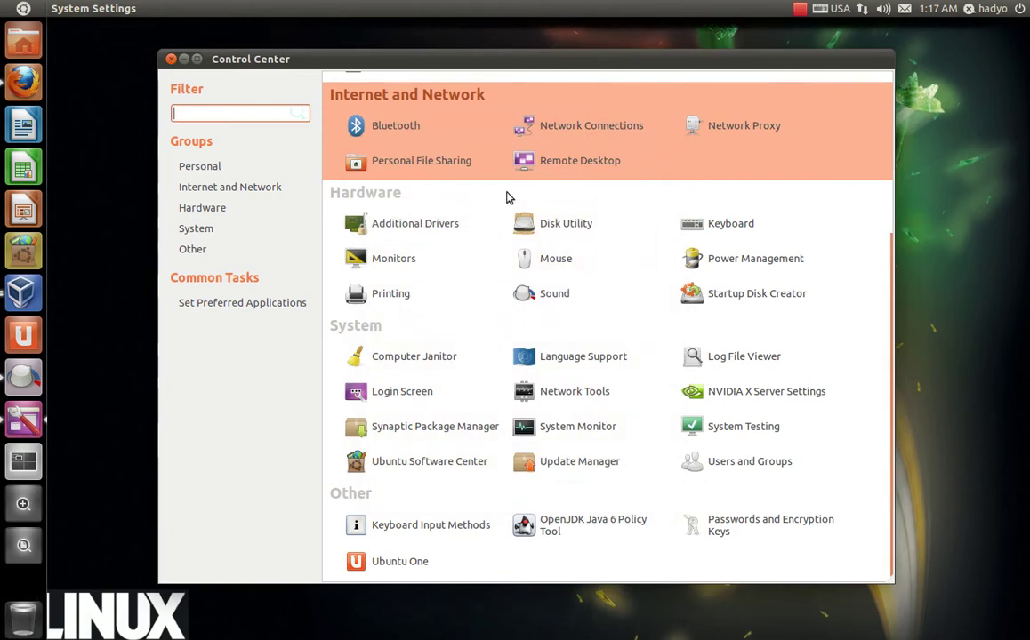
pyautogui.click(546, 169)
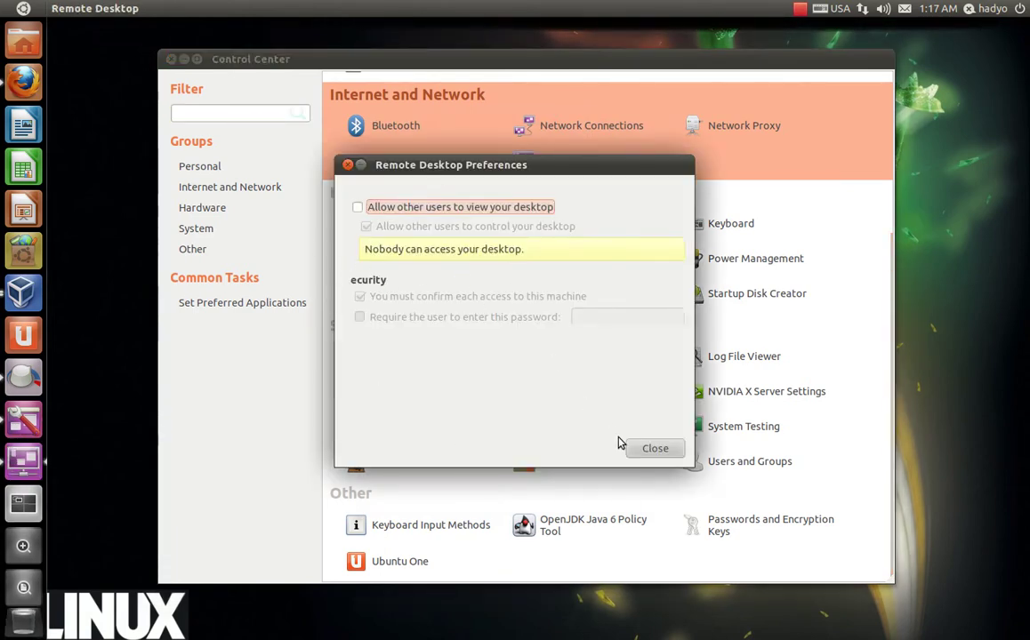
pyautogui.click(655, 449)
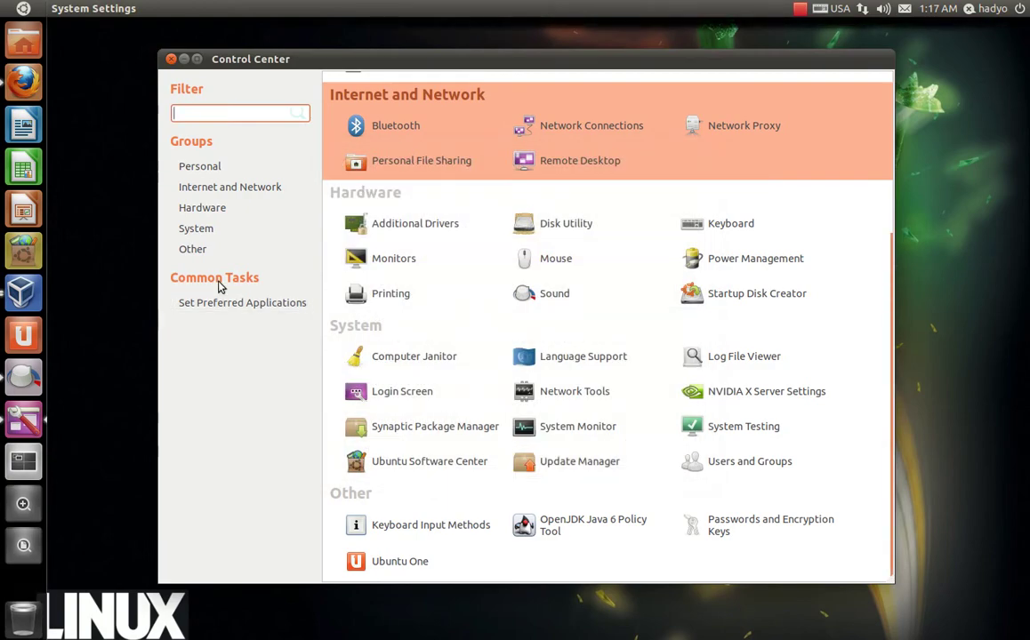
# Switch to Firefox, view the Linux packages on the TeamViewer download page, and minimize the browser to return to the Control Center
pyautogui.click(27, 85)
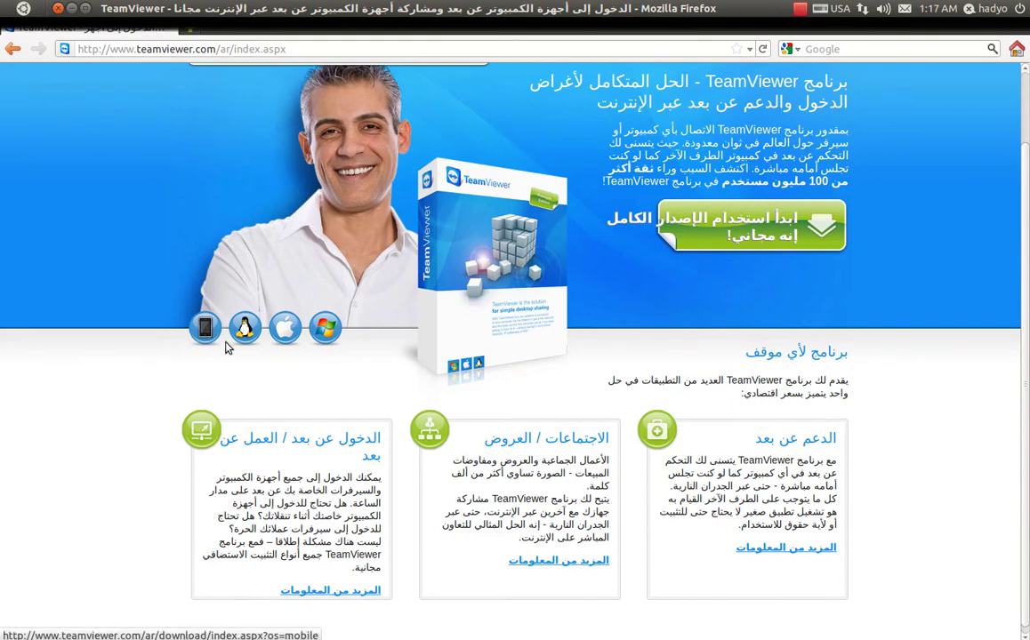
pyautogui.click(247, 329)
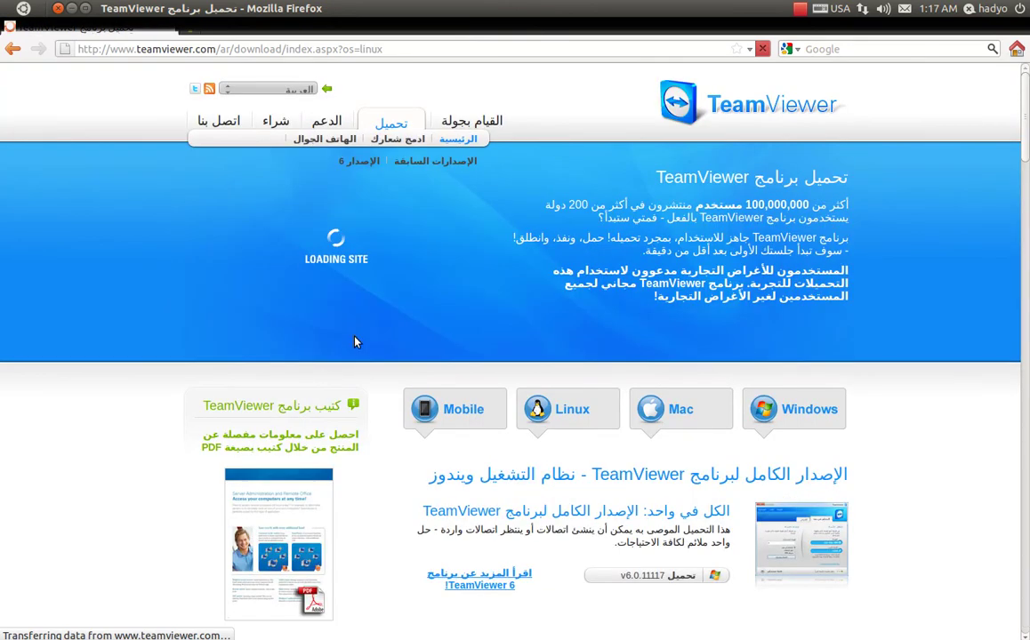
pyautogui.scroll(-3, 347, 355)
pyautogui.scroll(-3, 355, 342)
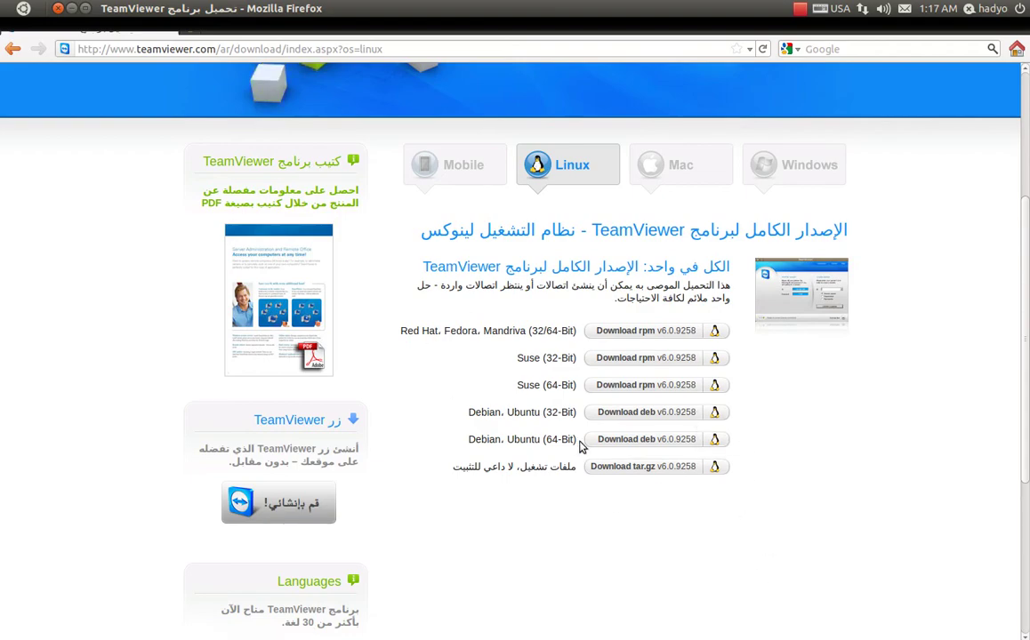
pyautogui.click(73, 9)
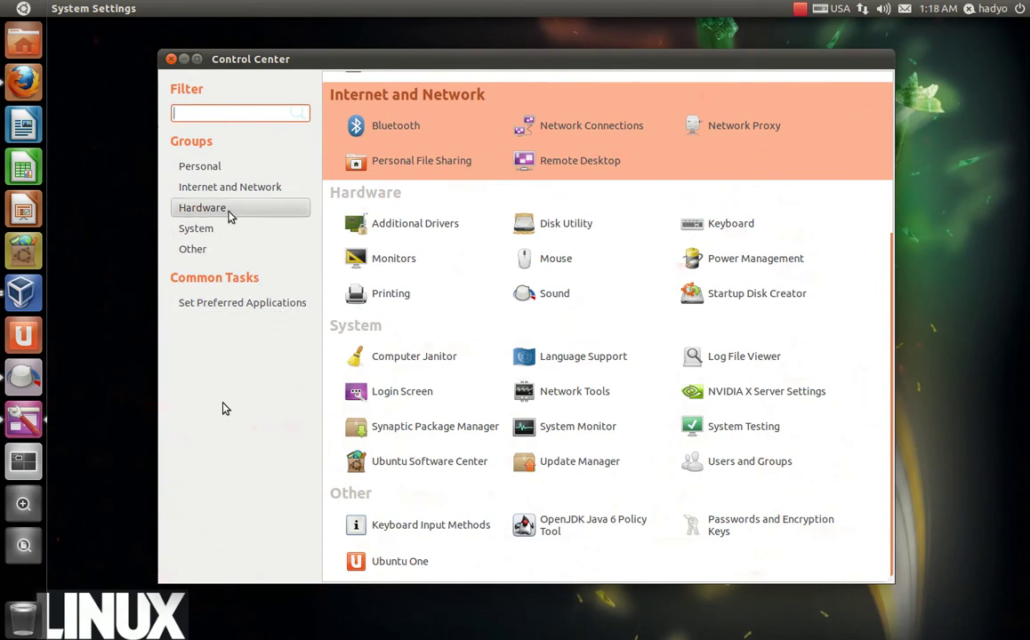
# Go to the Hardware group and review the available NVIDIA graphics drivers in Additional Drivers, closing the window when done
pyautogui.click(229, 216)
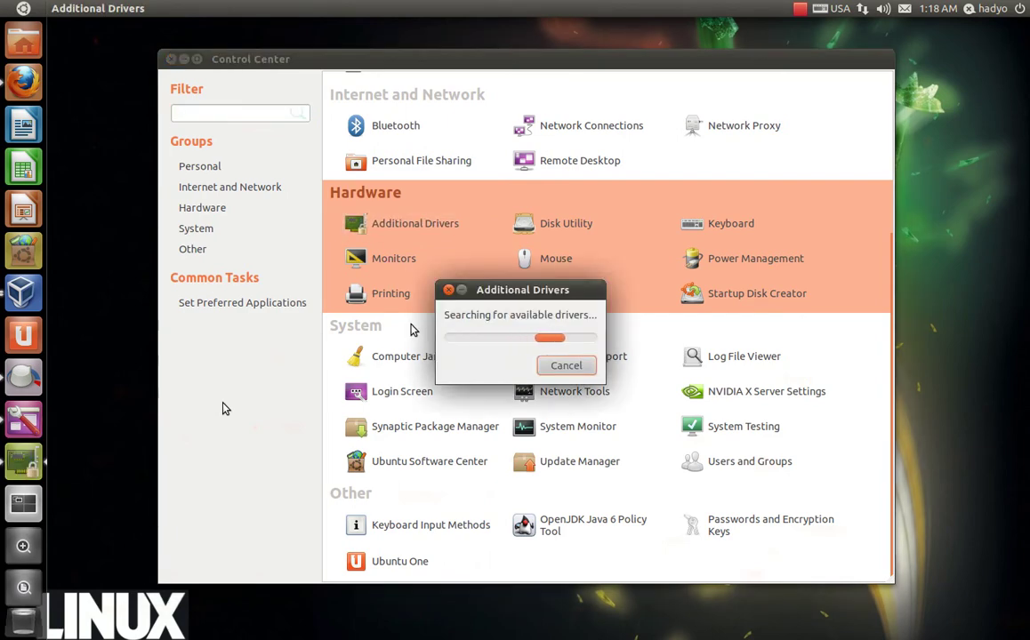
pyautogui.moveTo(503, 292); pyautogui.dragTo(212, 165)
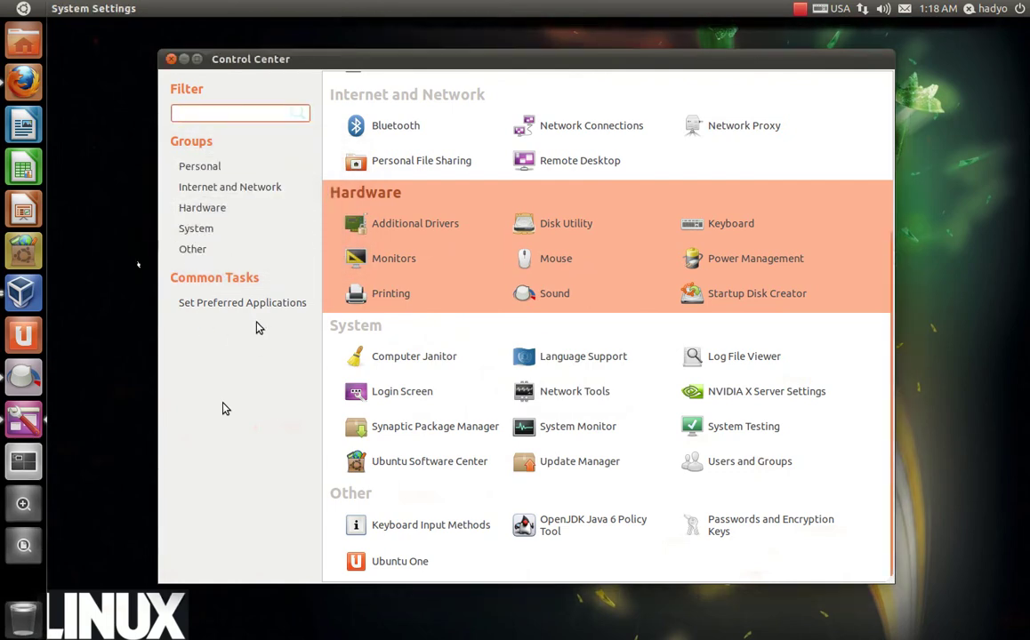
pyautogui.click(421, 266)
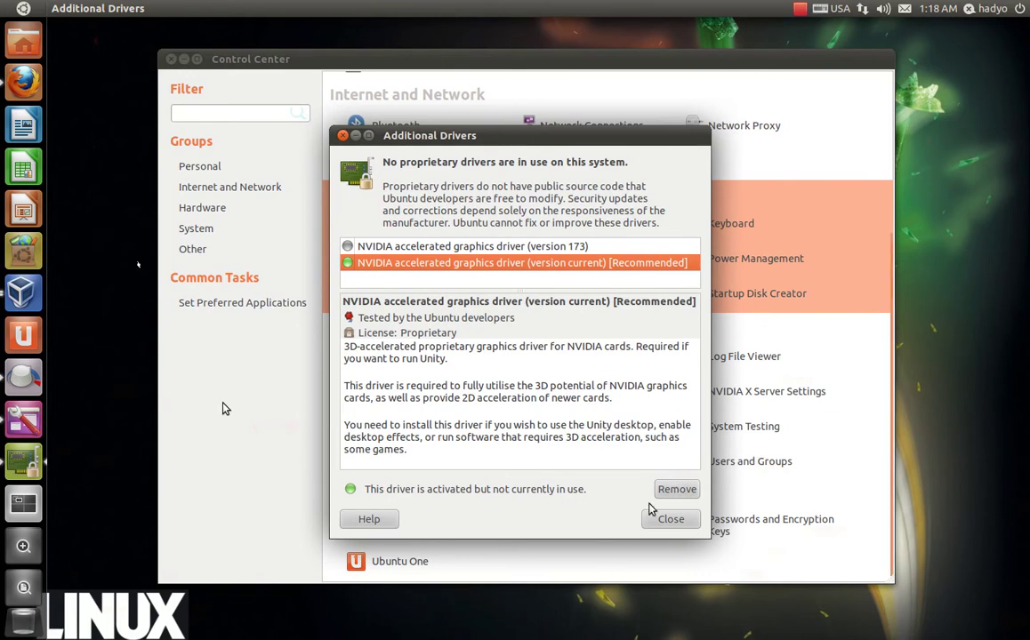
pyautogui.click(672, 521)
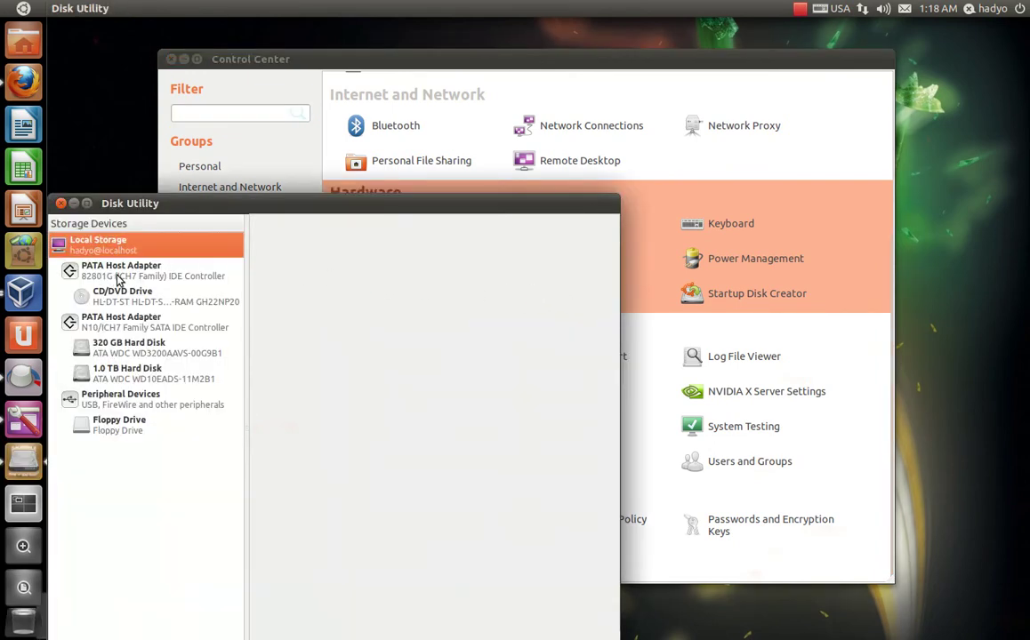
# Review the details of both PATA Host Adapters and the CD/DVD Drive in Disk Utility, and close it
pyautogui.click(124, 272)
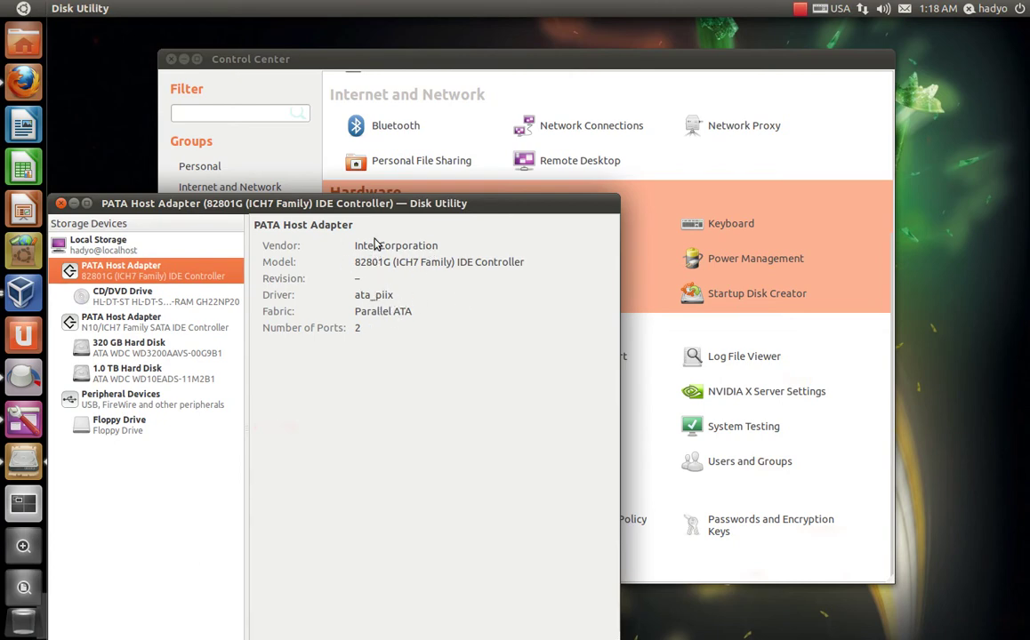
pyautogui.click(163, 302)
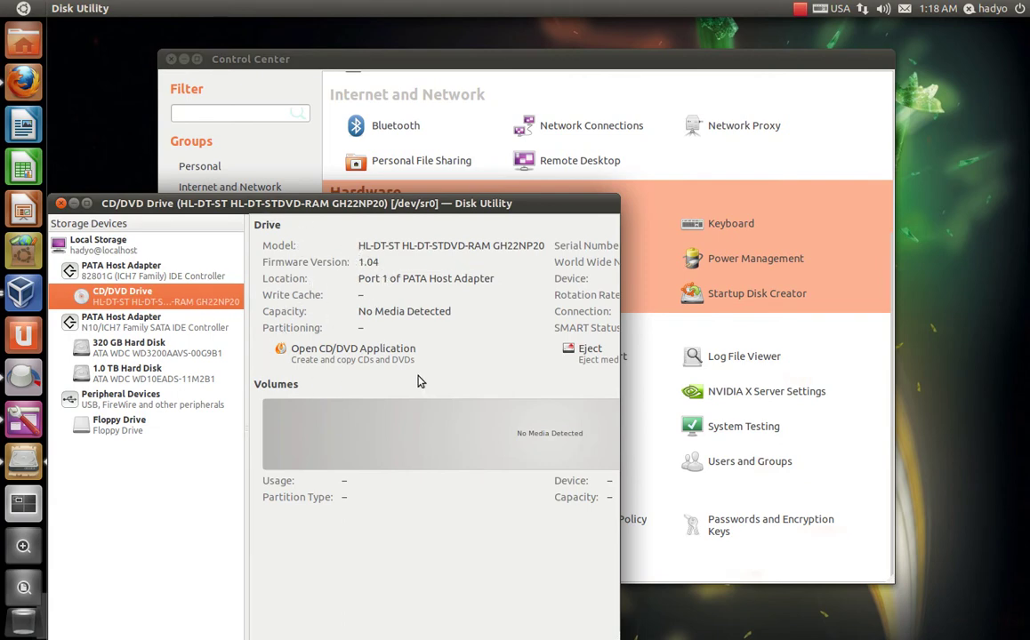
pyautogui.click(131, 325)
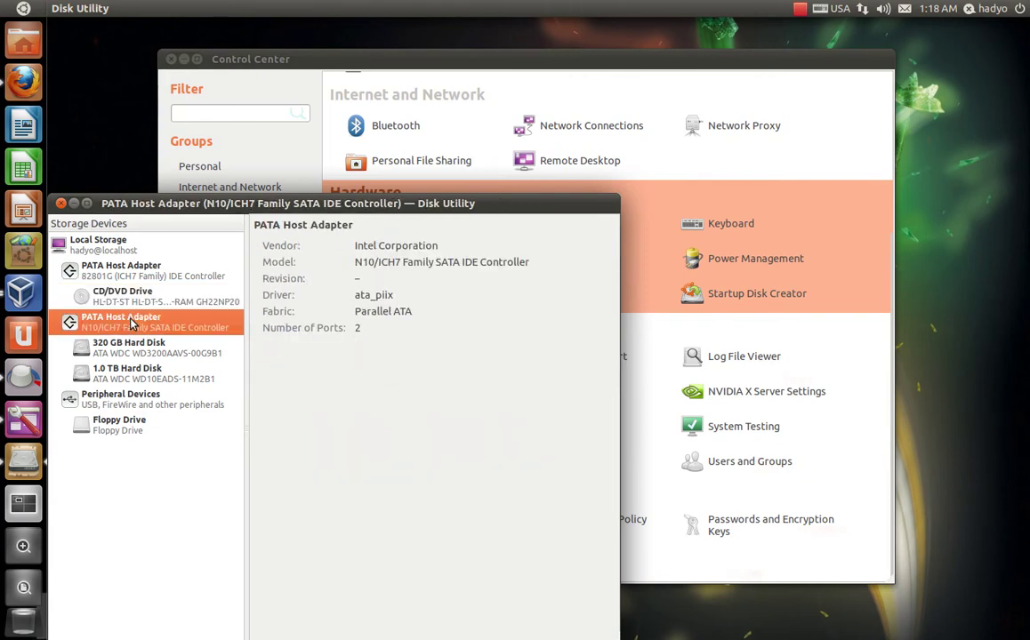
pyautogui.click(62, 205)
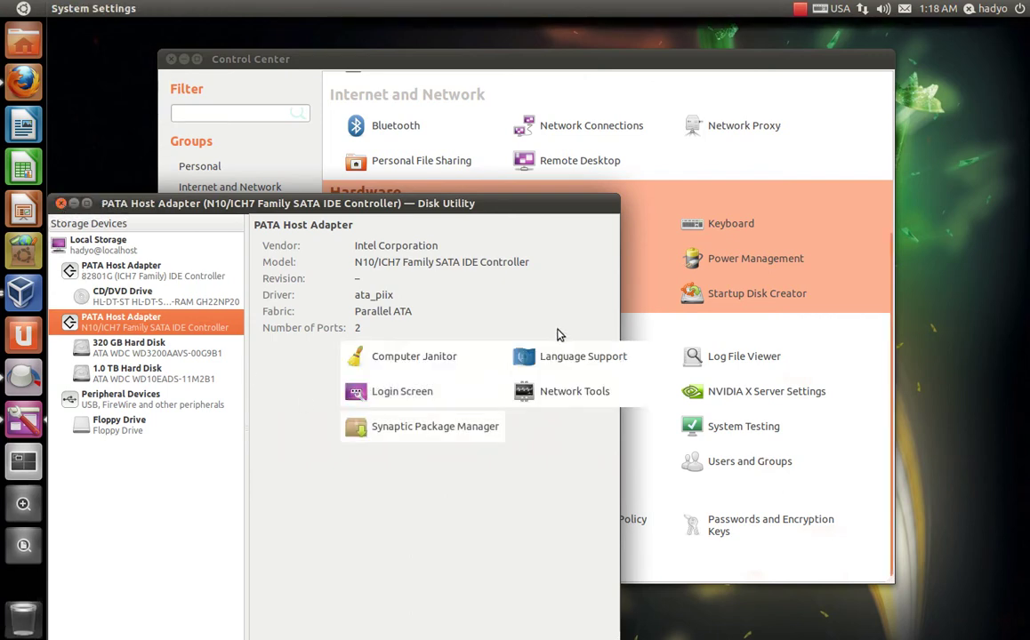
# Review the Keyboard Preferences and the Monitor Preferences, closing each window
pyautogui.click(726, 224)
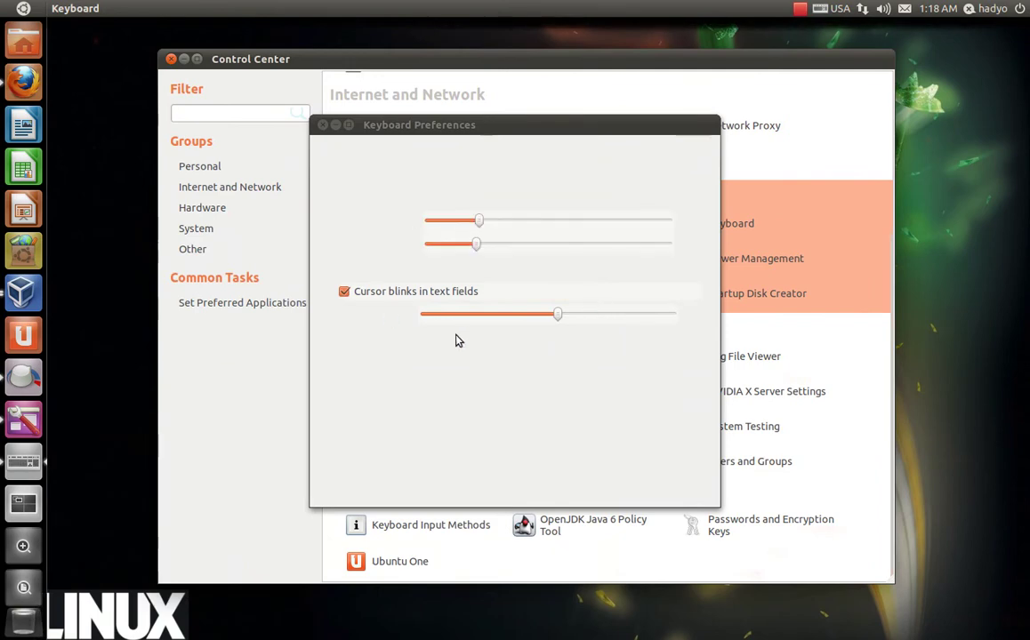
pyautogui.click(664, 489)
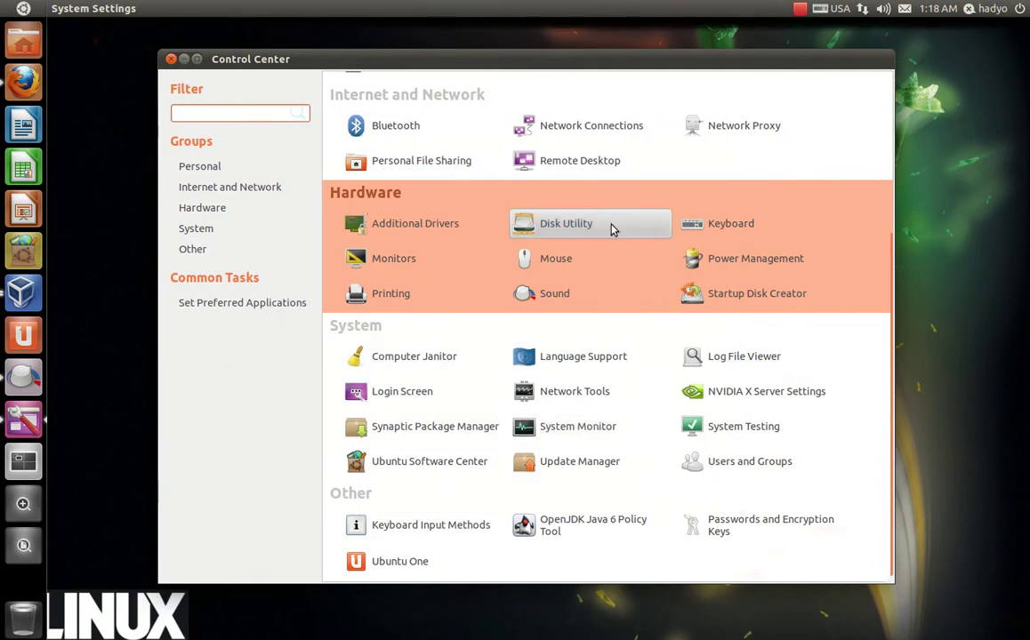
pyautogui.click(384, 260)
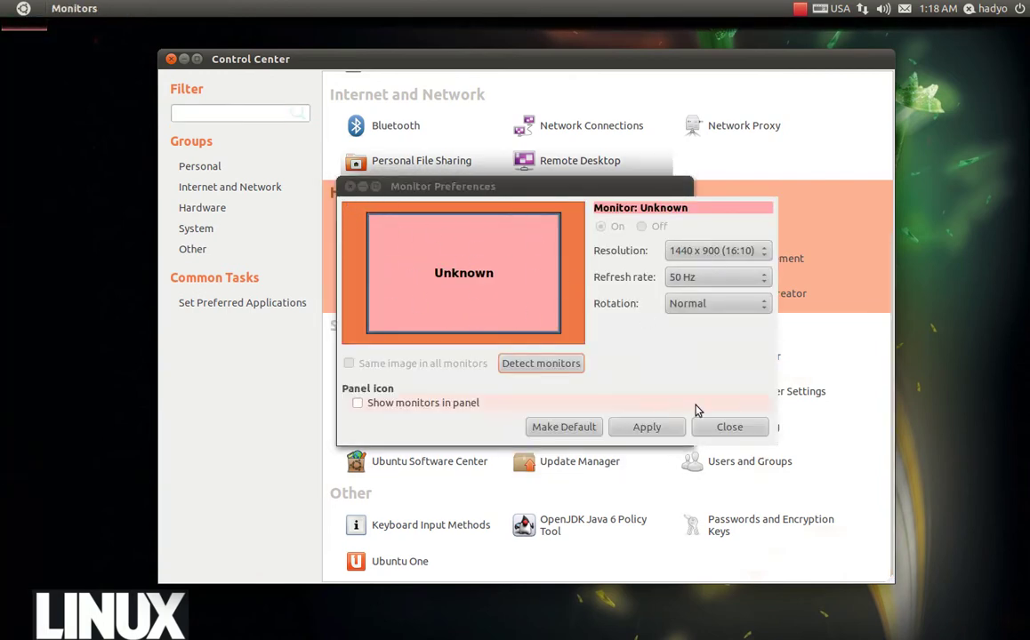
pyautogui.click(745, 432)
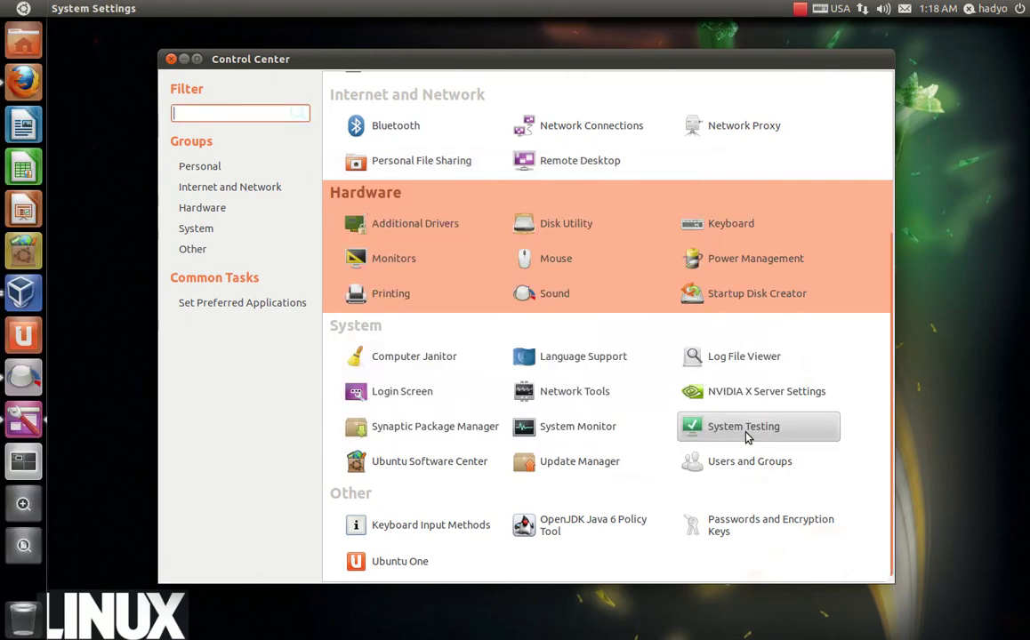
# Review the pointer settings in the Mouse preferences and close the window
pyautogui.click(551, 258)
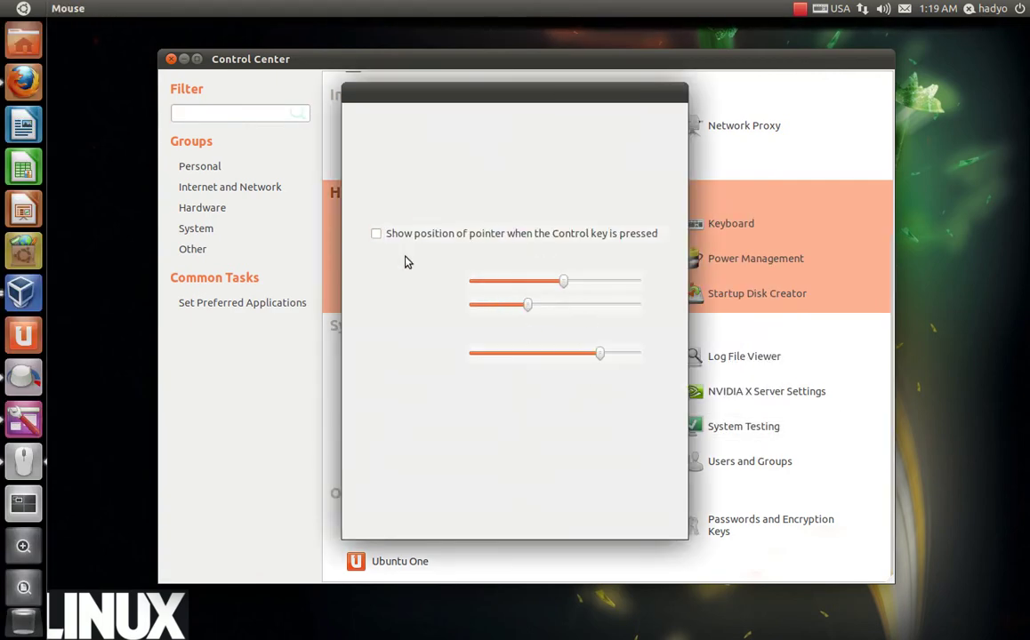
pyautogui.click(430, 122)
pyautogui.click(648, 527)
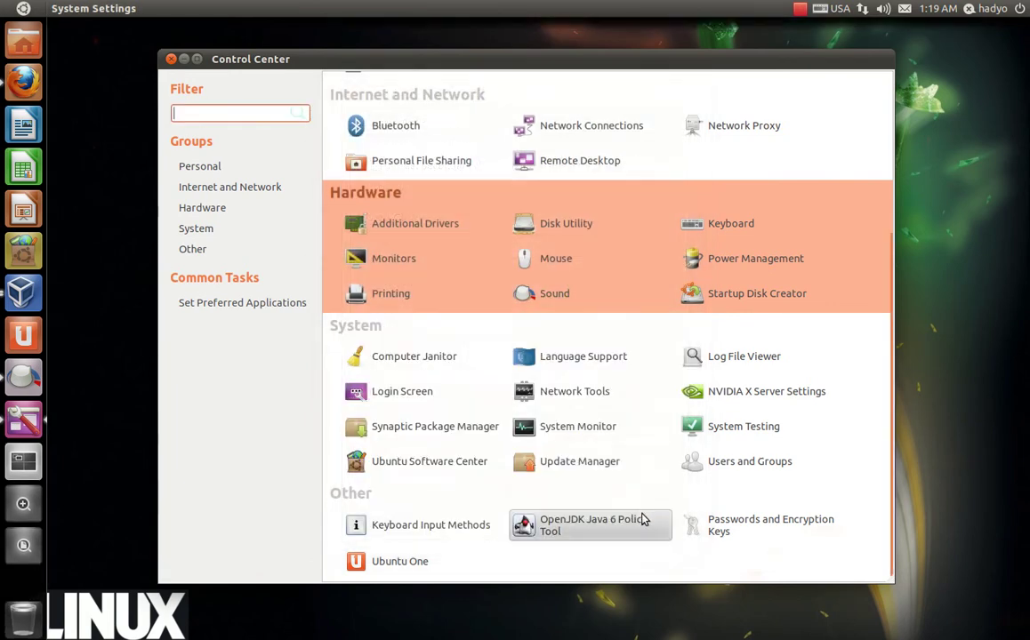
# Review the computer and display sleep time choices on AC power and the General options in the Power Management preferences
pyautogui.click(748, 260)
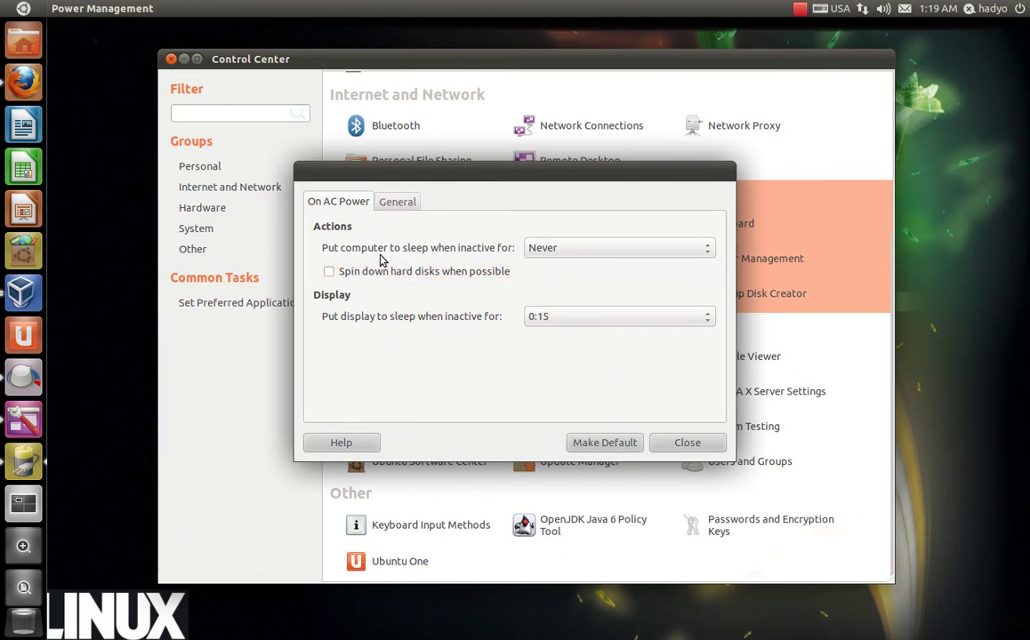
pyautogui.click(585, 254)
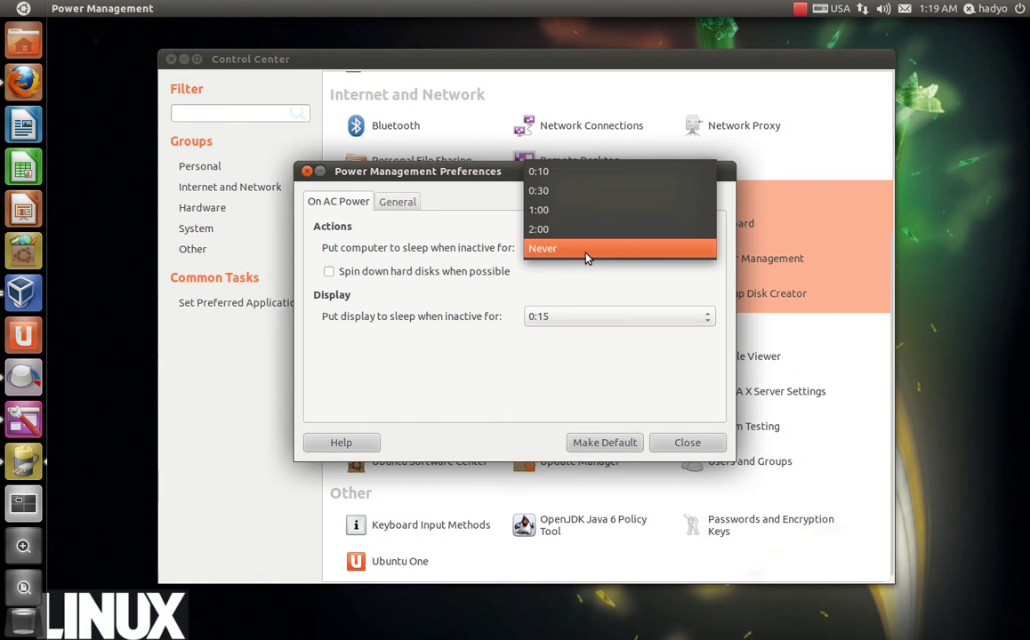
pyautogui.click(559, 277)
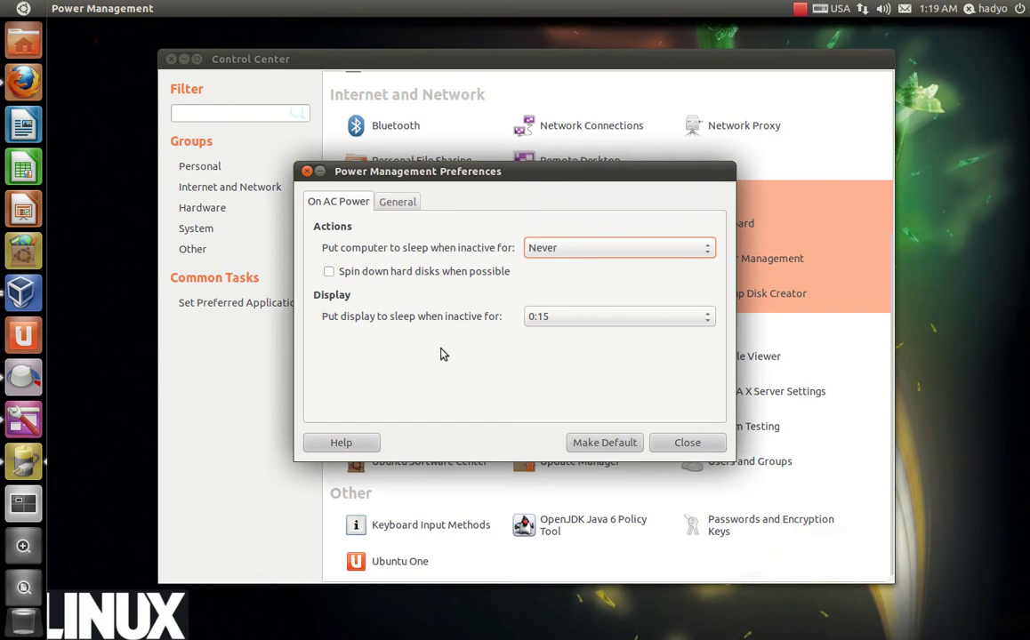
pyautogui.click(570, 326)
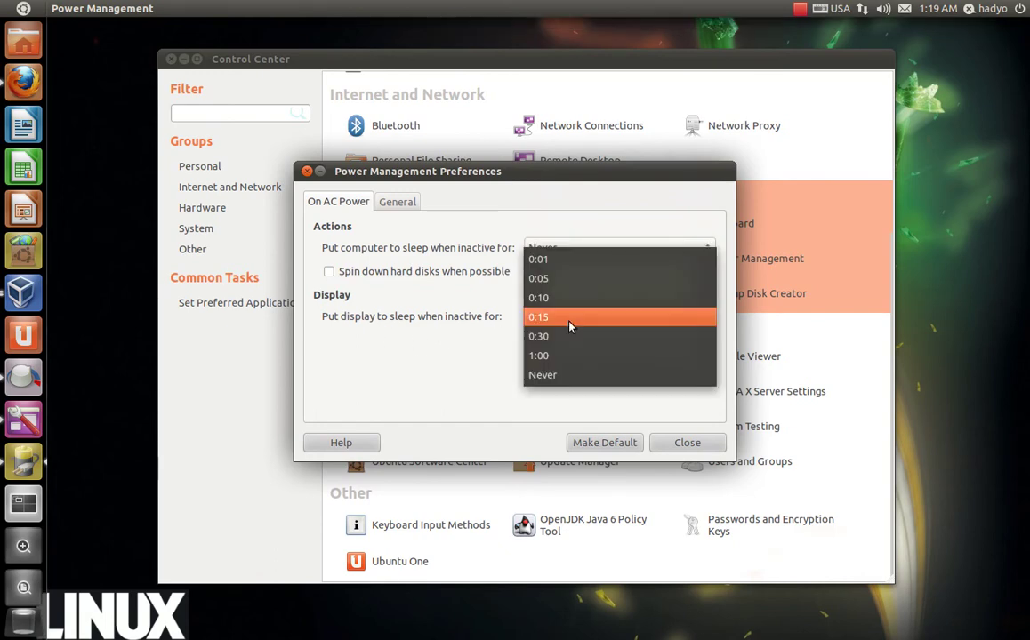
pyautogui.click(384, 202)
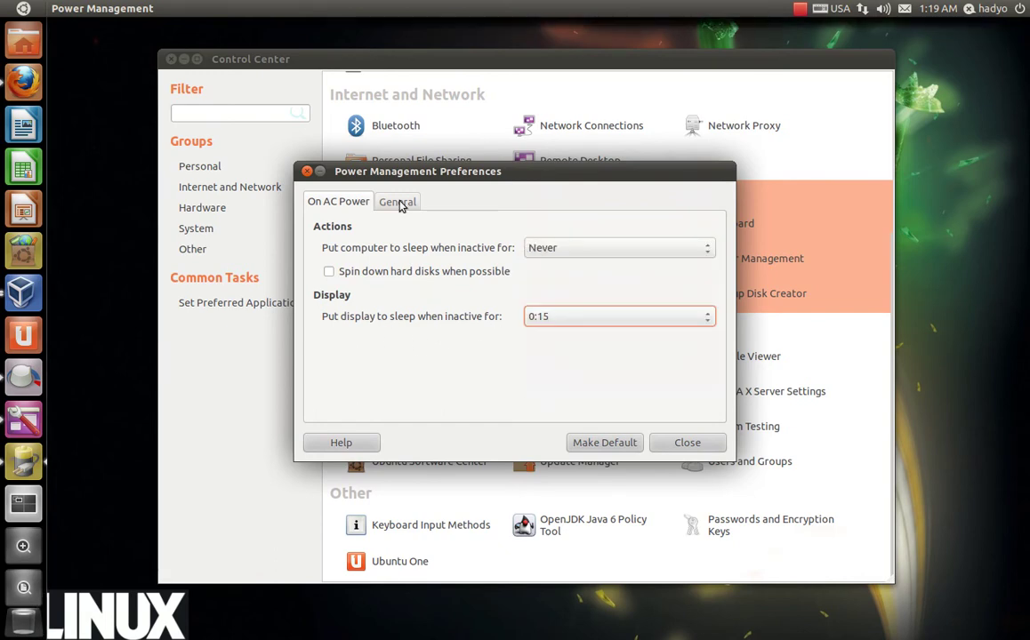
pyautogui.click(396, 202)
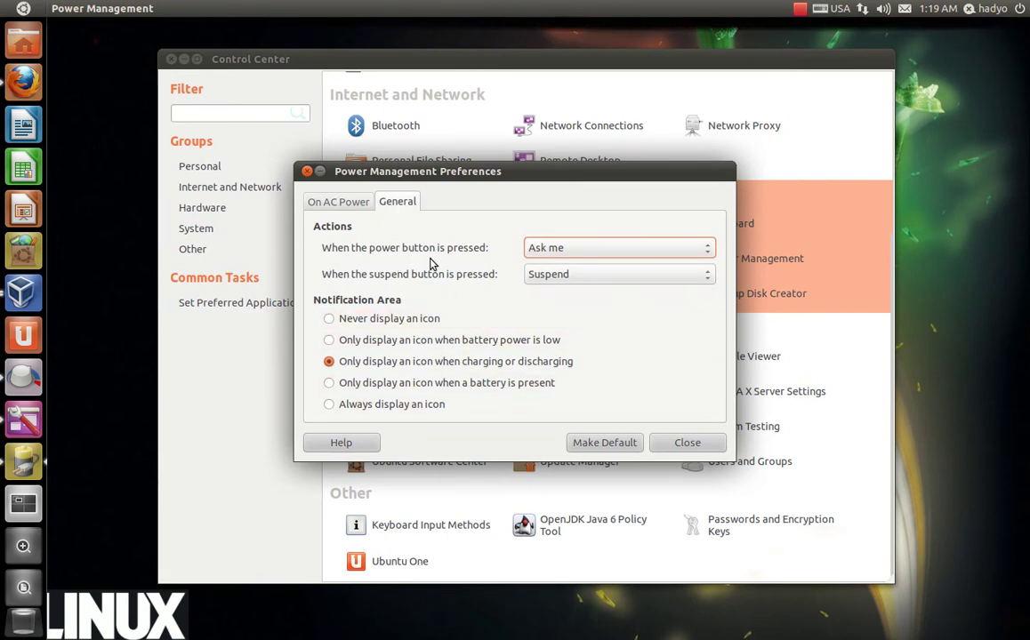
# Check the session menu and the Shut Down confirmation, cancel the shutdown, and close the Power Management preferences
pyautogui.click(1021, 9)
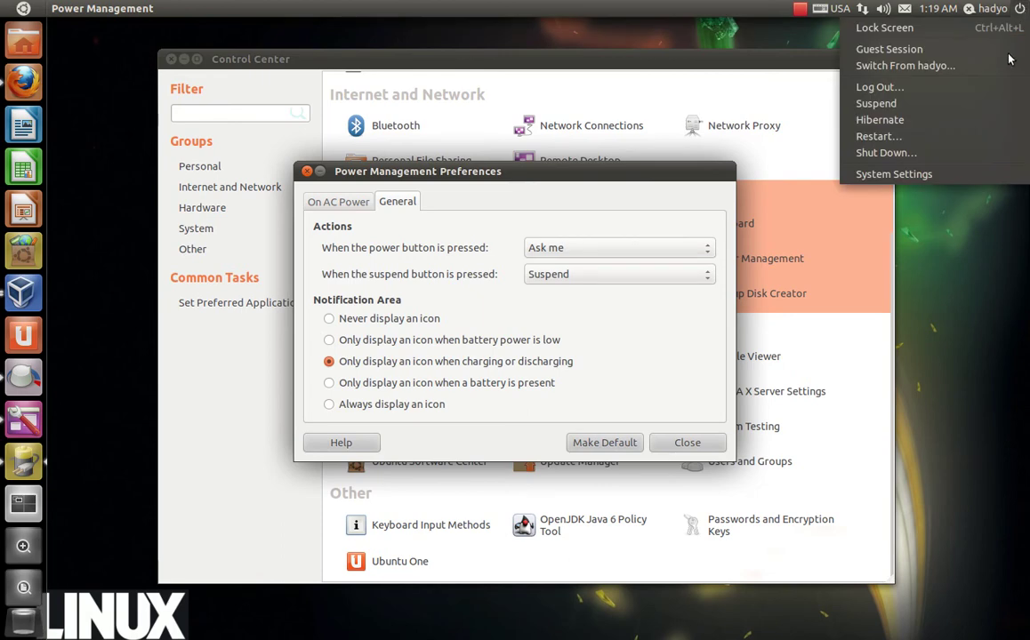
pyautogui.press('Escape')
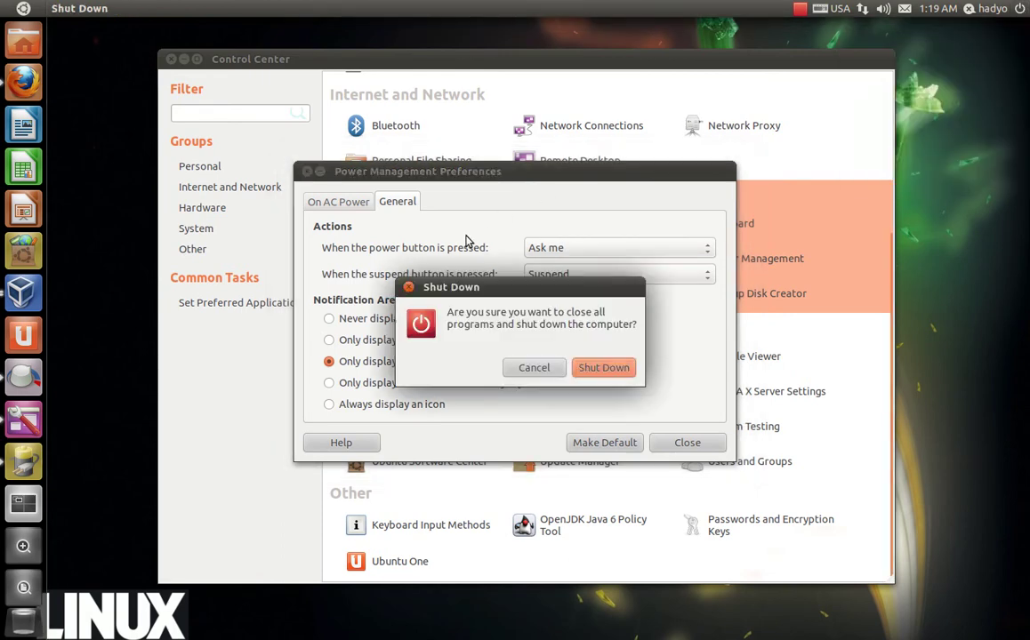
pyautogui.moveTo(527, 287); pyautogui.dragTo(493, 325)
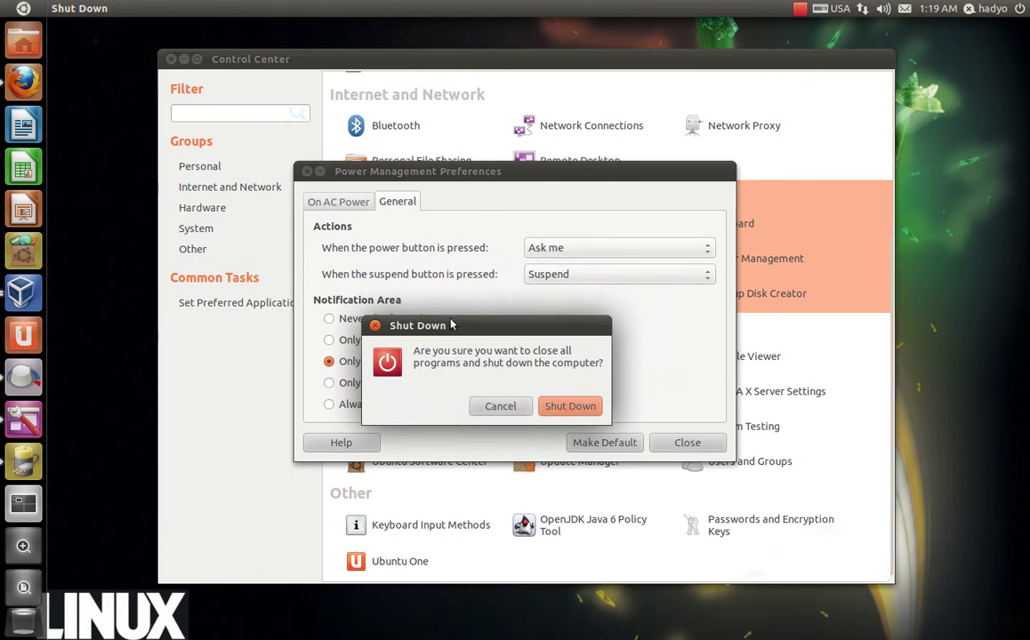
pyautogui.click(500, 409)
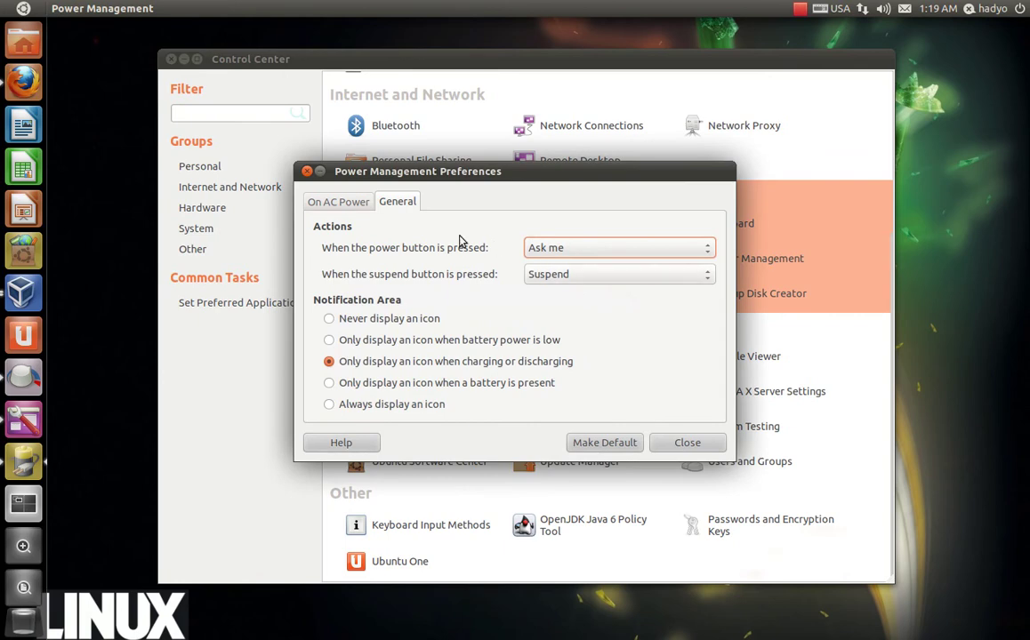
pyautogui.click(685, 442)
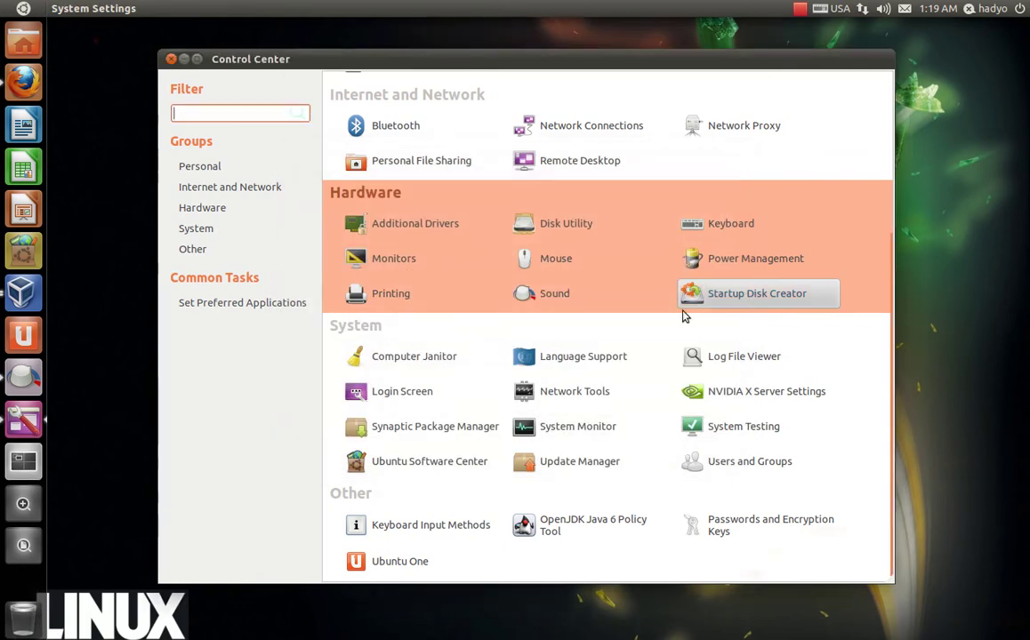
# Check the Printing window for configured printers, close it, and open the Sound preferences
pyautogui.click(381, 303)
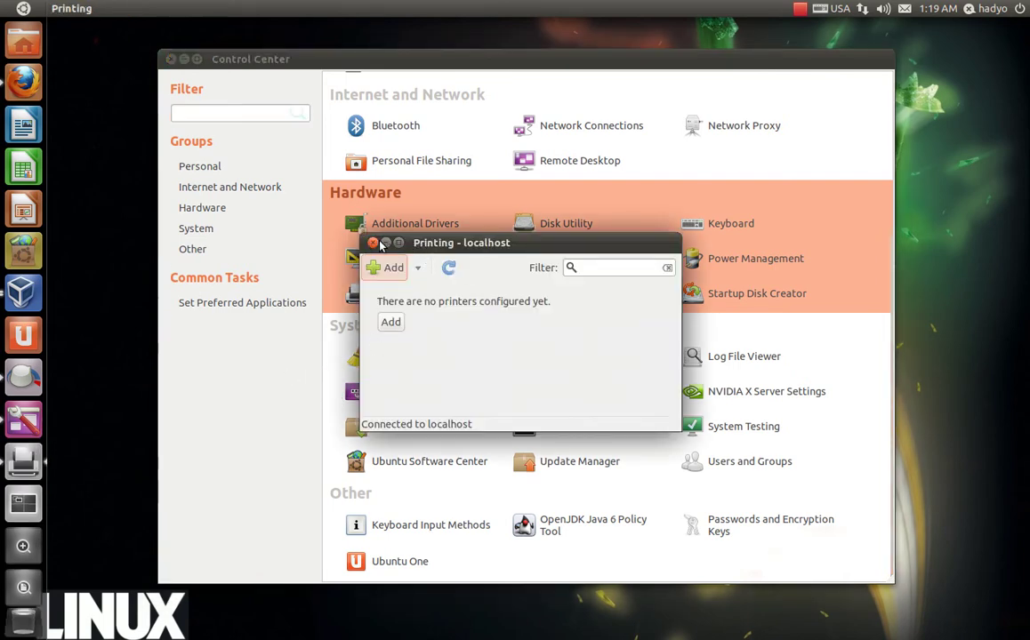
pyautogui.click(372, 243)
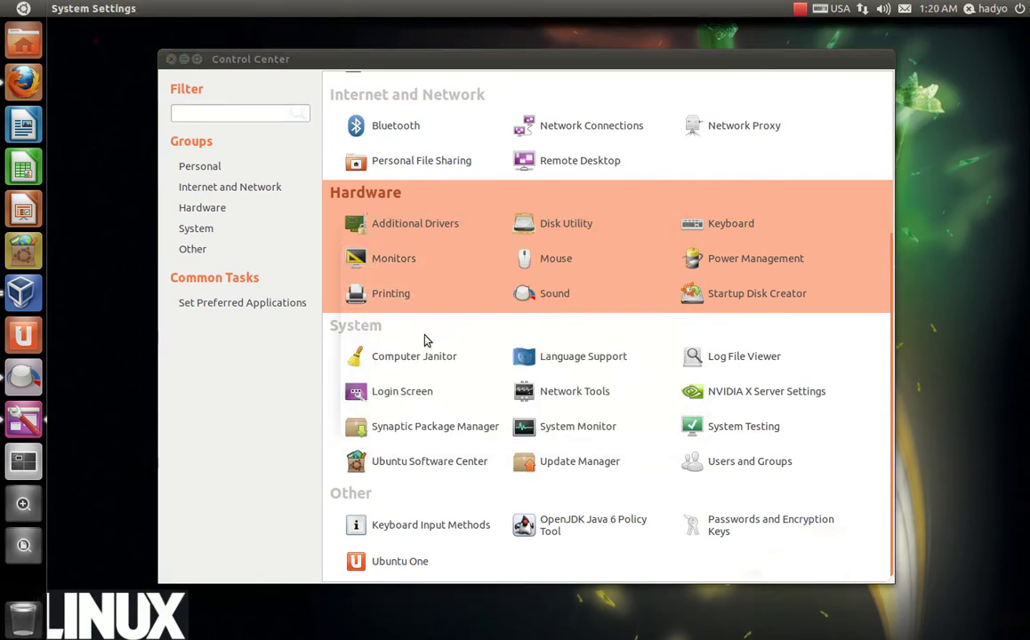
pyautogui.click(553, 298)
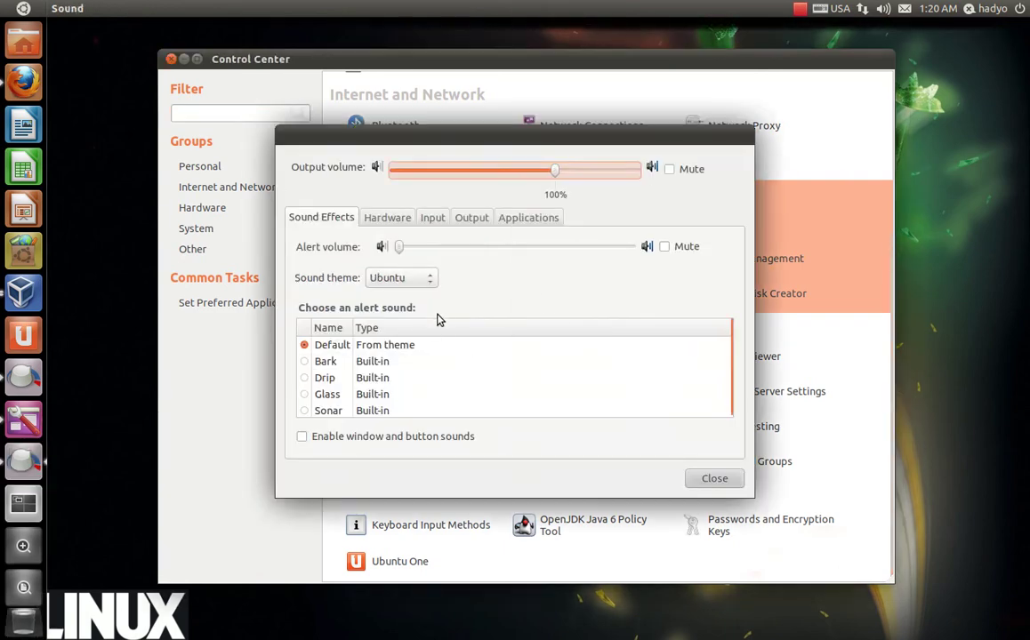
# Try the Bark, Drip, Glass and Sonar alert sounds one after another and return to the Default alert sound
pyautogui.click(307, 363)
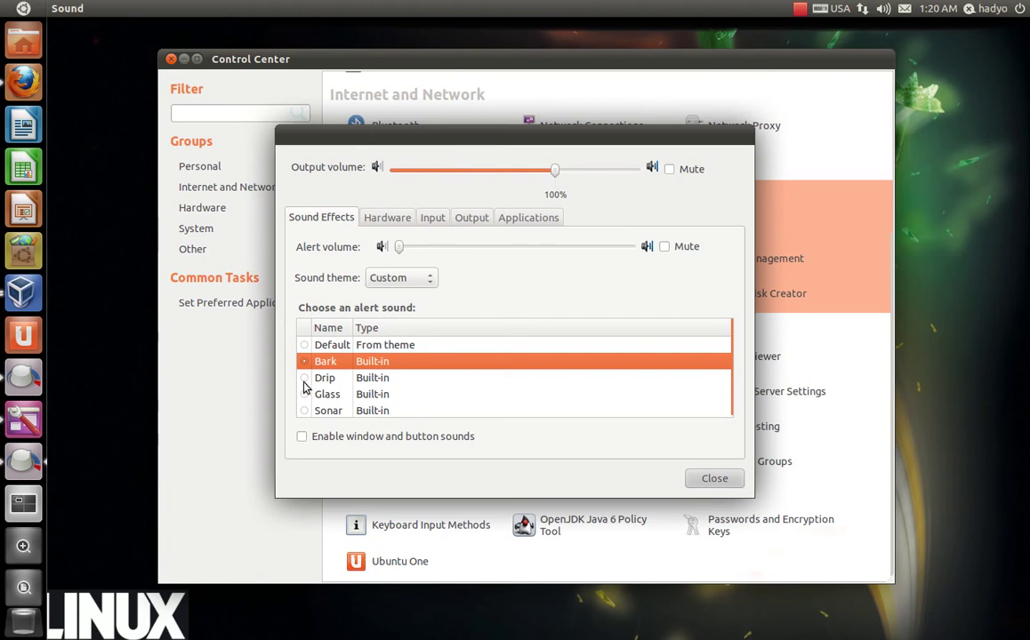
pyautogui.press('Down')
pyautogui.press('Down')
pyautogui.press('Down')
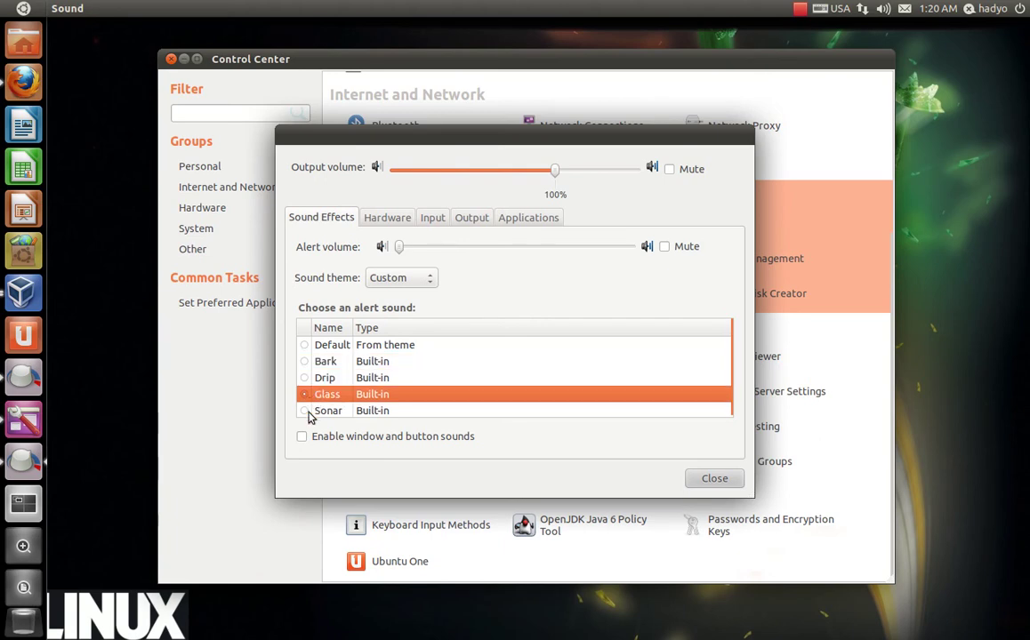
pyautogui.click(316, 347)
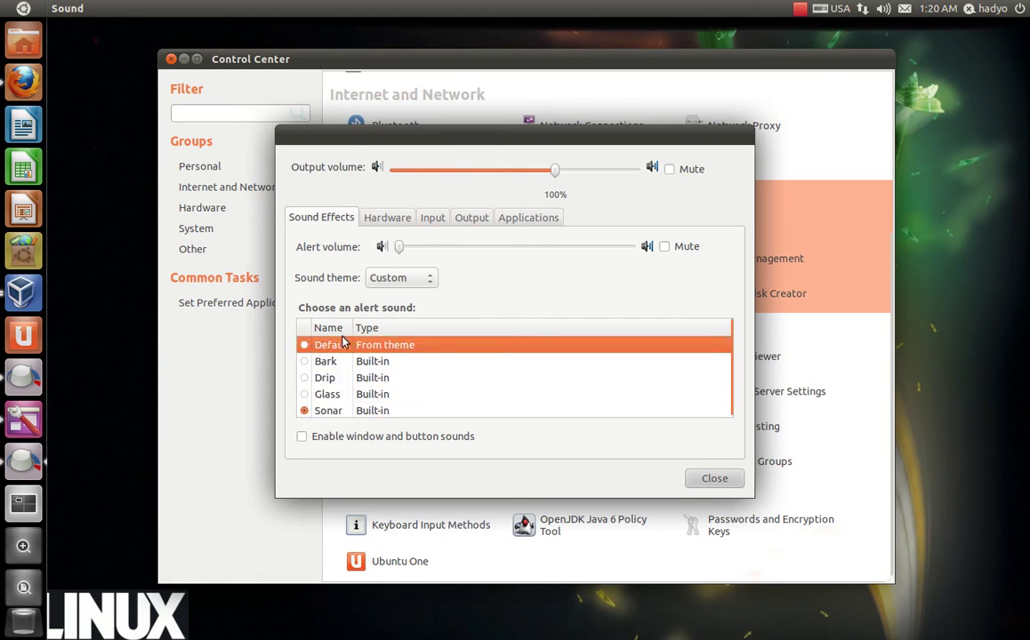
pyautogui.click(306, 346)
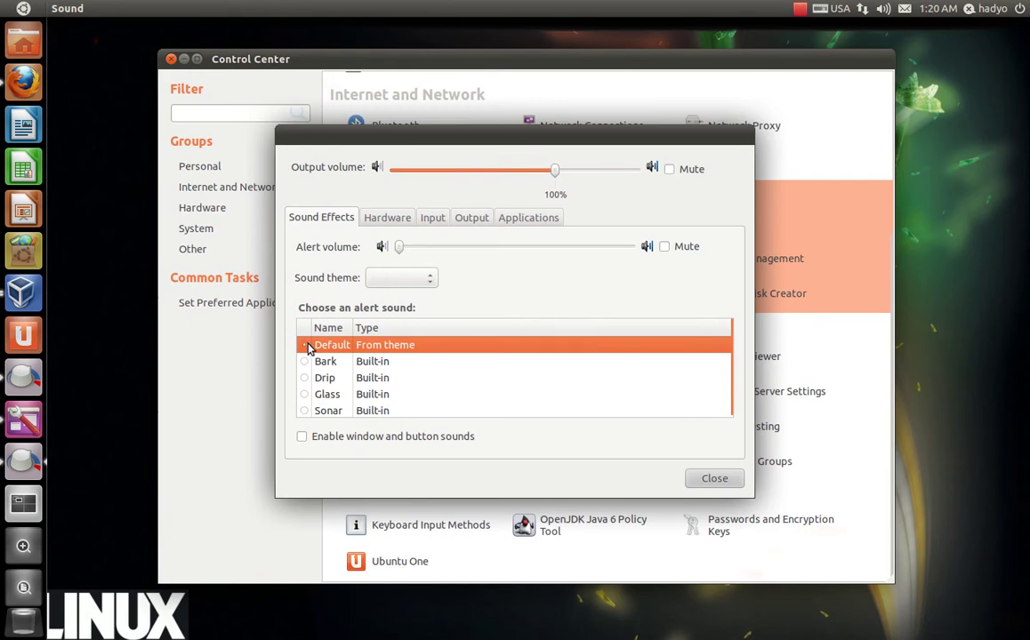
# Review the sound theme choices and set the sound theme to No sounds
pyautogui.click(409, 279)
pyautogui.click(411, 294)
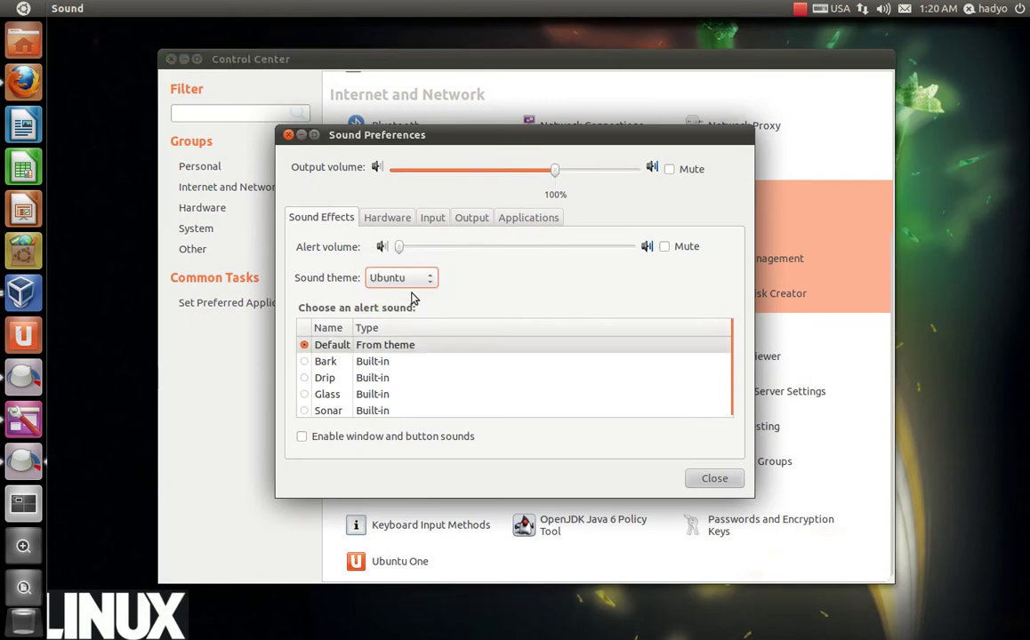
pyautogui.click(383, 275)
pyautogui.click(383, 259)
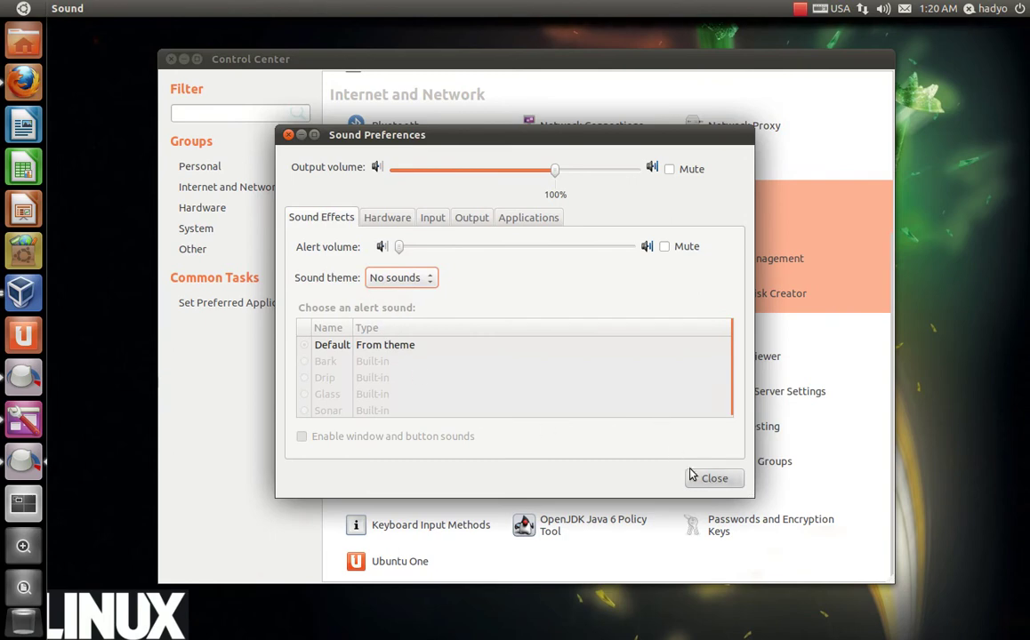
# Review the hardware device, input and application volume settings in the Sound preferences, and close them
pyautogui.click(391, 221)
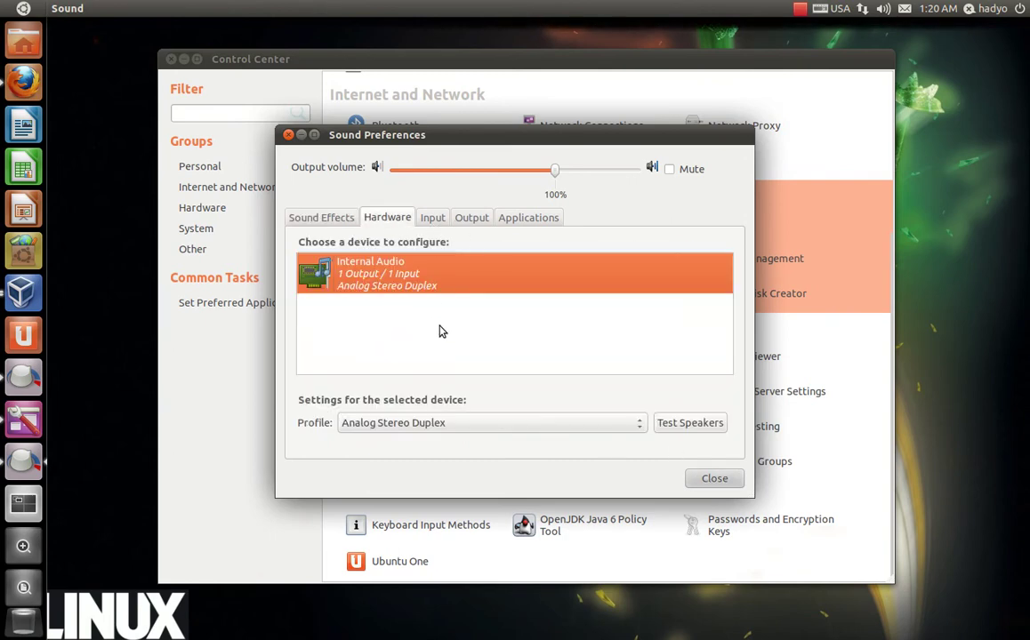
pyautogui.click(433, 218)
pyautogui.click(511, 219)
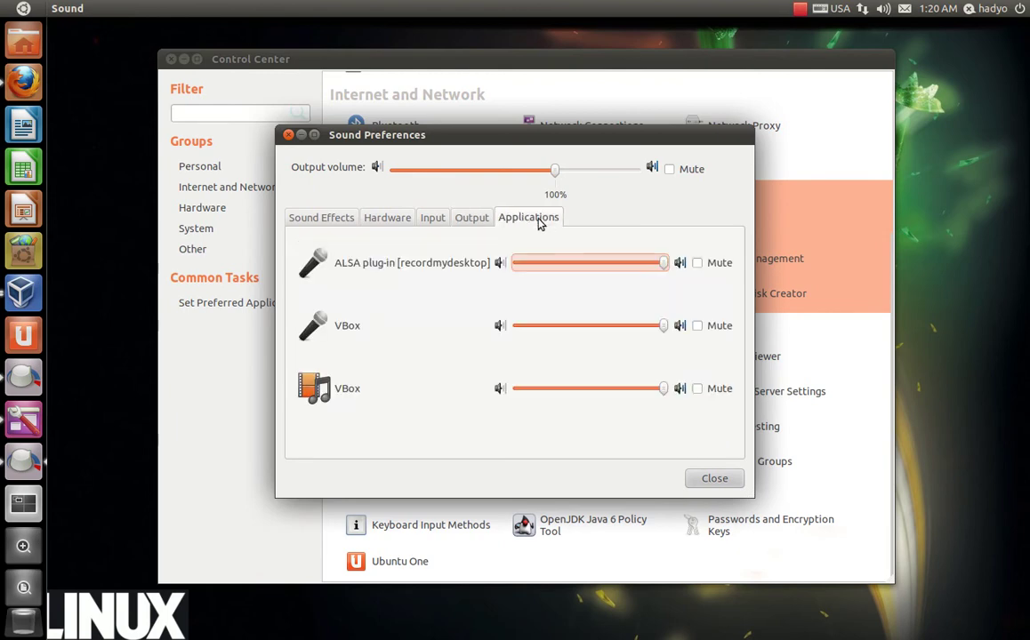
pyautogui.click(714, 478)
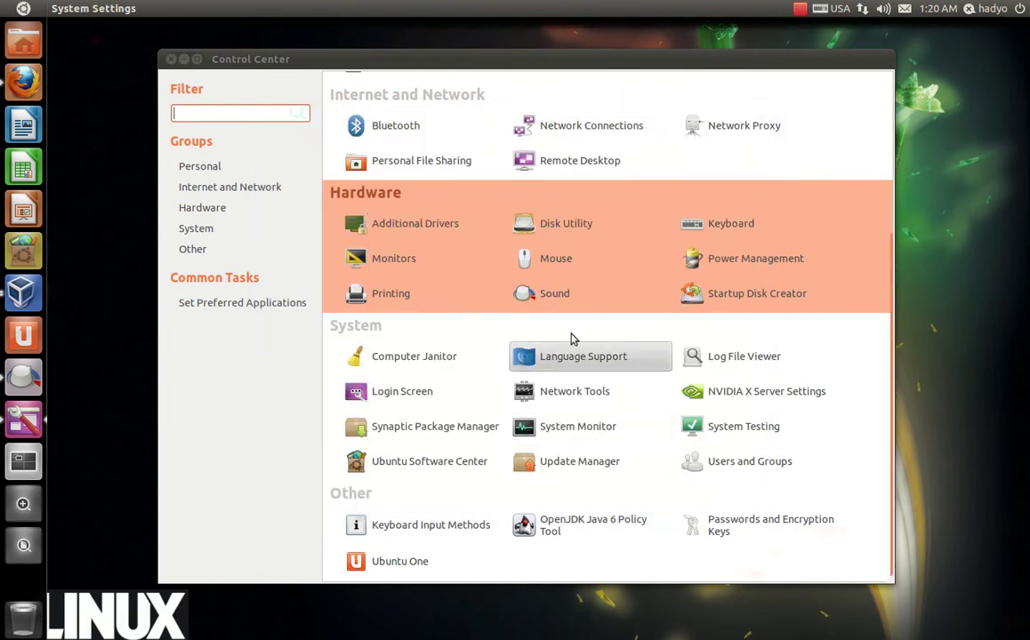
# Open the Startup Disk Creator, look over its source image and target disk options, and close it
pyautogui.click(758, 303)
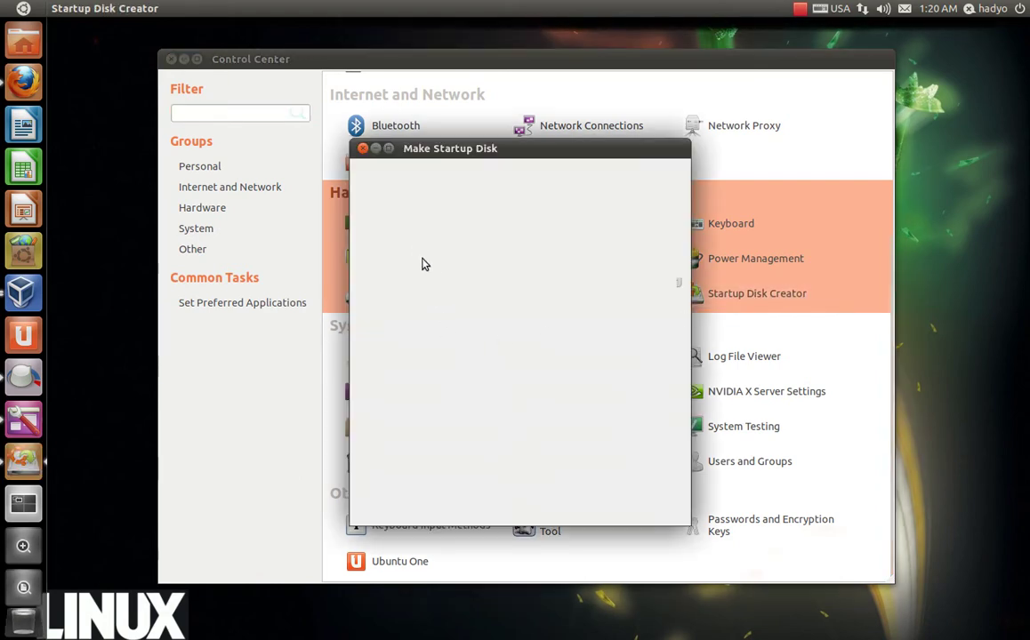
pyautogui.moveTo(453, 149); pyautogui.dragTo(397, 114)
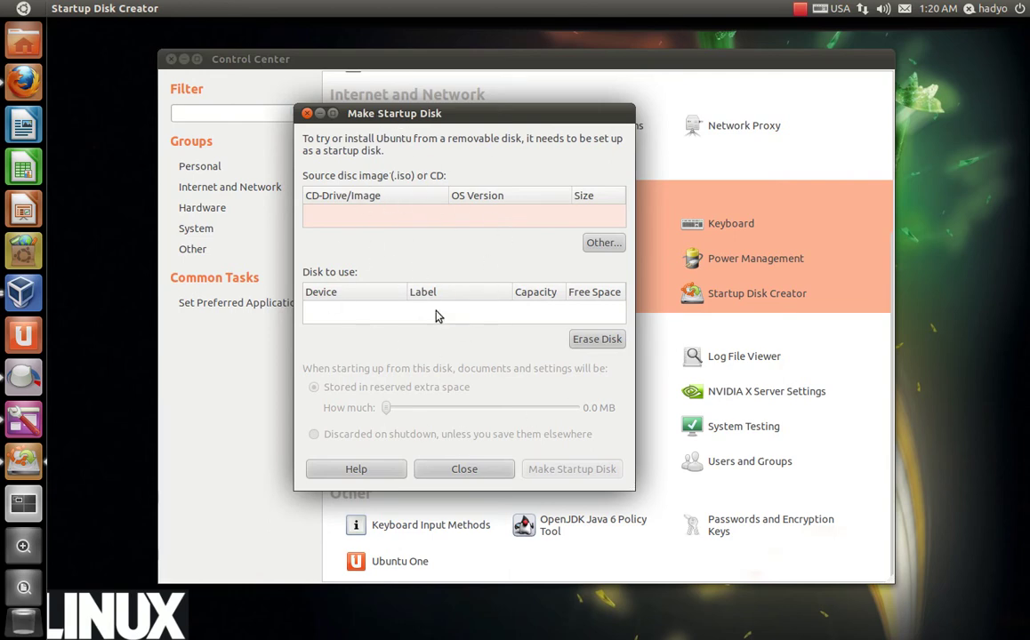
pyautogui.click(462, 471)
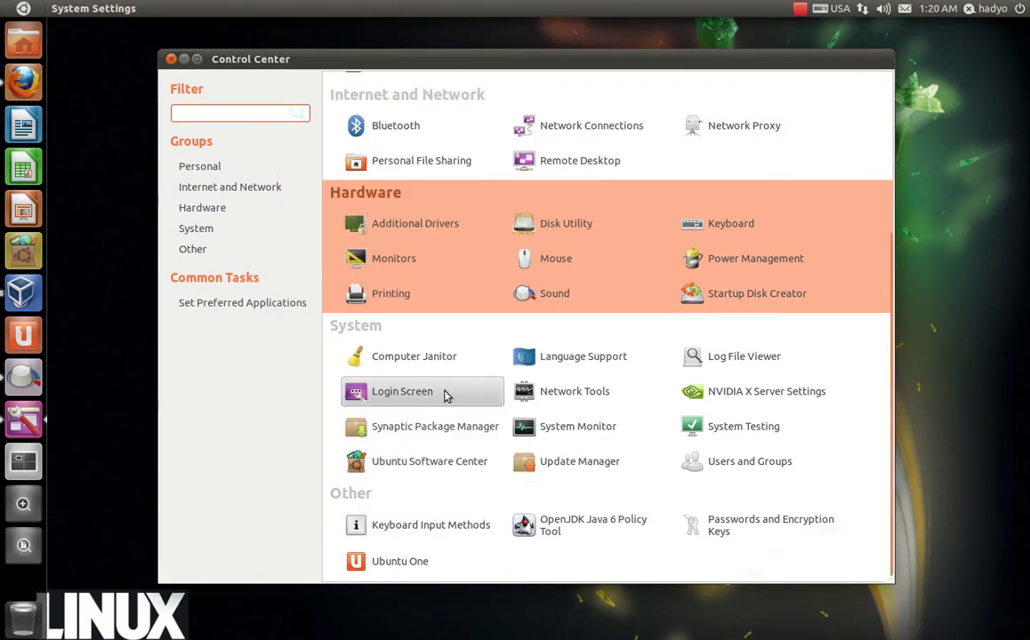
# Open the Log File Viewer and view the Xorg.0.log, alternatives.log and auth.log files in turn
pyautogui.click(749, 367)
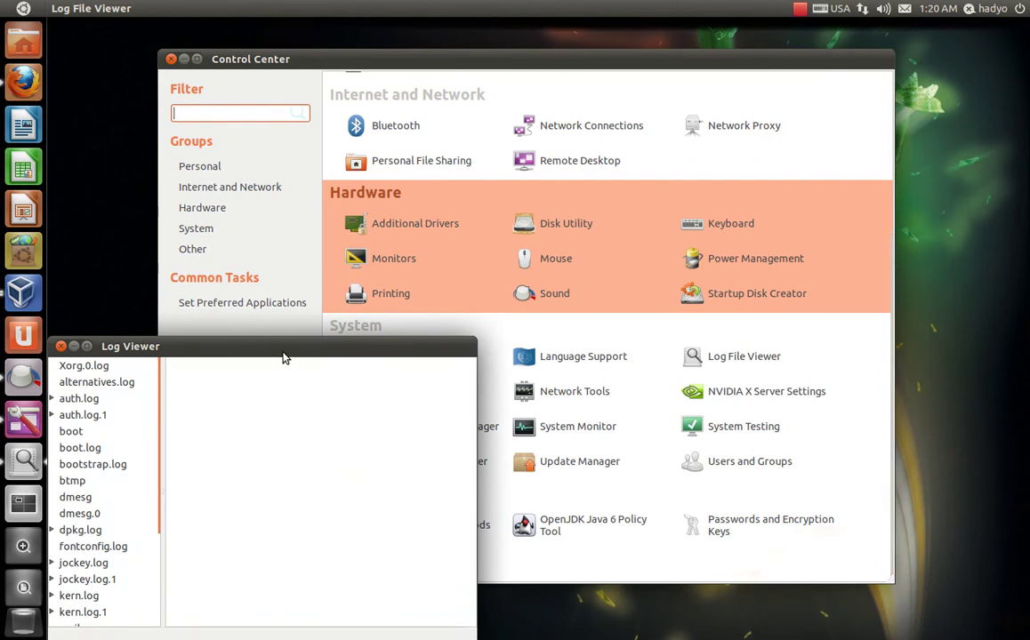
pyautogui.moveTo(294, 341); pyautogui.dragTo(450, 116)
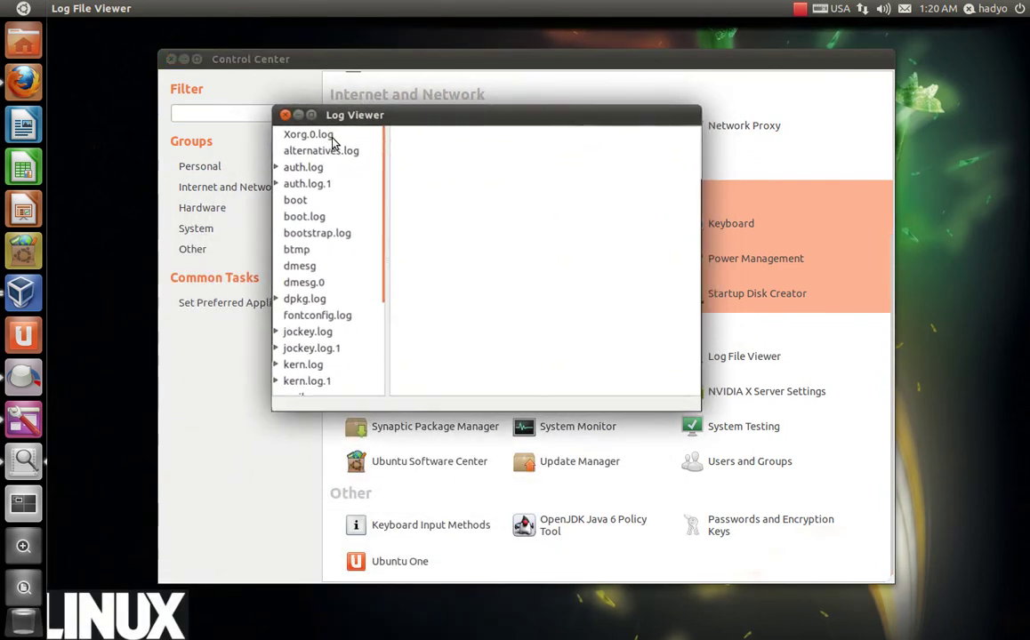
pyautogui.click(321, 134)
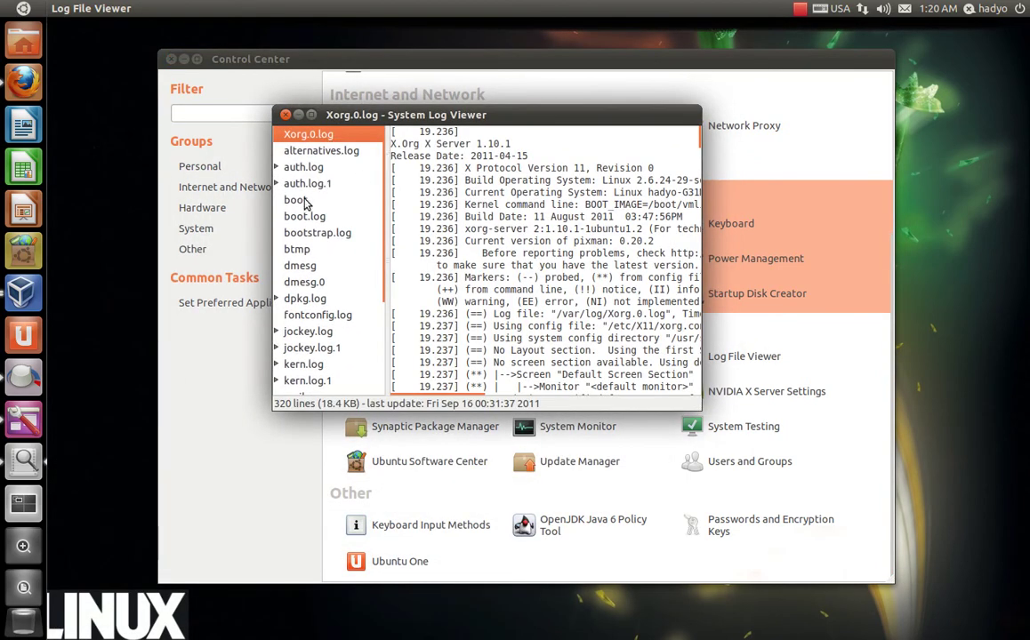
pyautogui.click(313, 153)
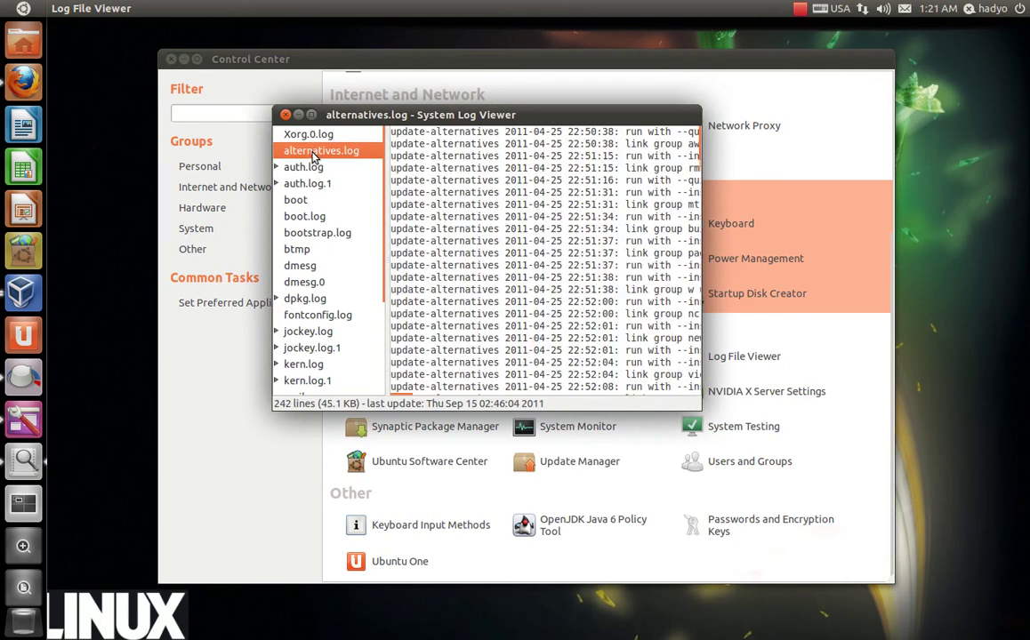
pyautogui.click(310, 168)
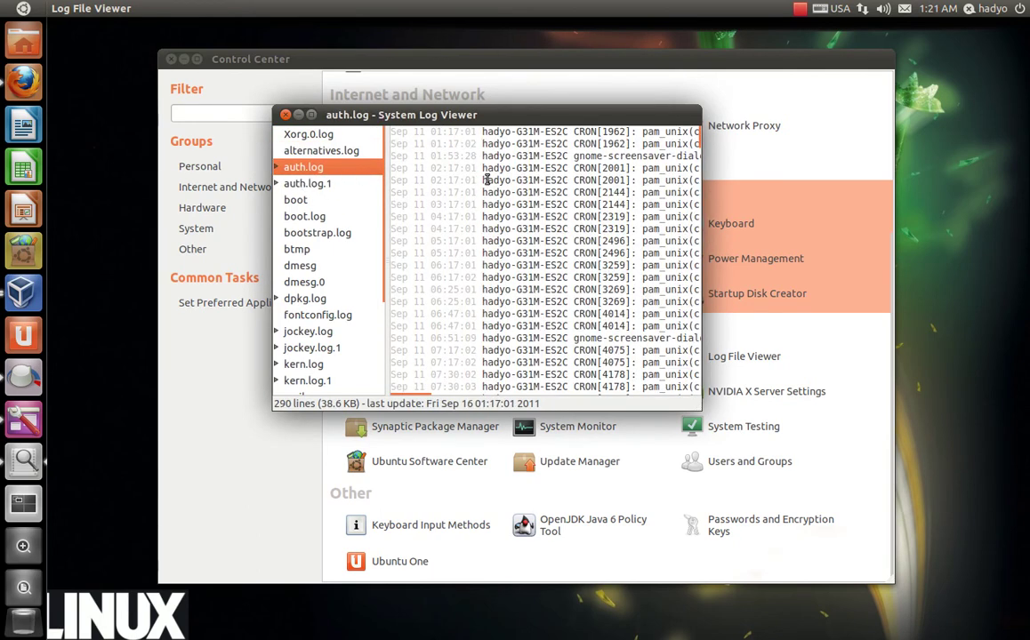
# Read through the auth.log entries to the end and close the log viewer
pyautogui.scroll(-6, 519, 157)
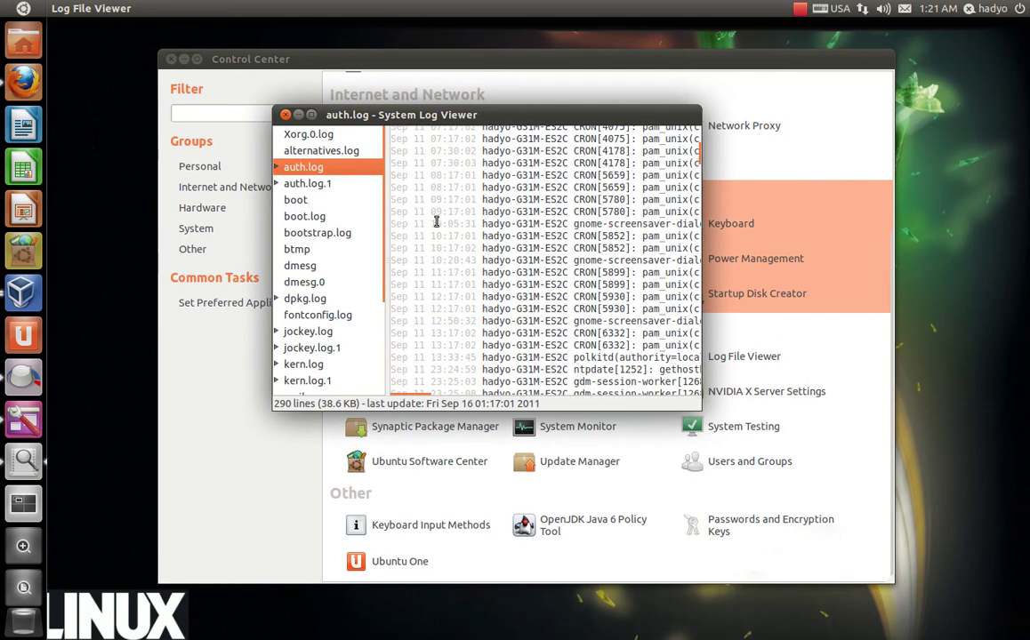
pyautogui.scroll(-1, 420, 294)
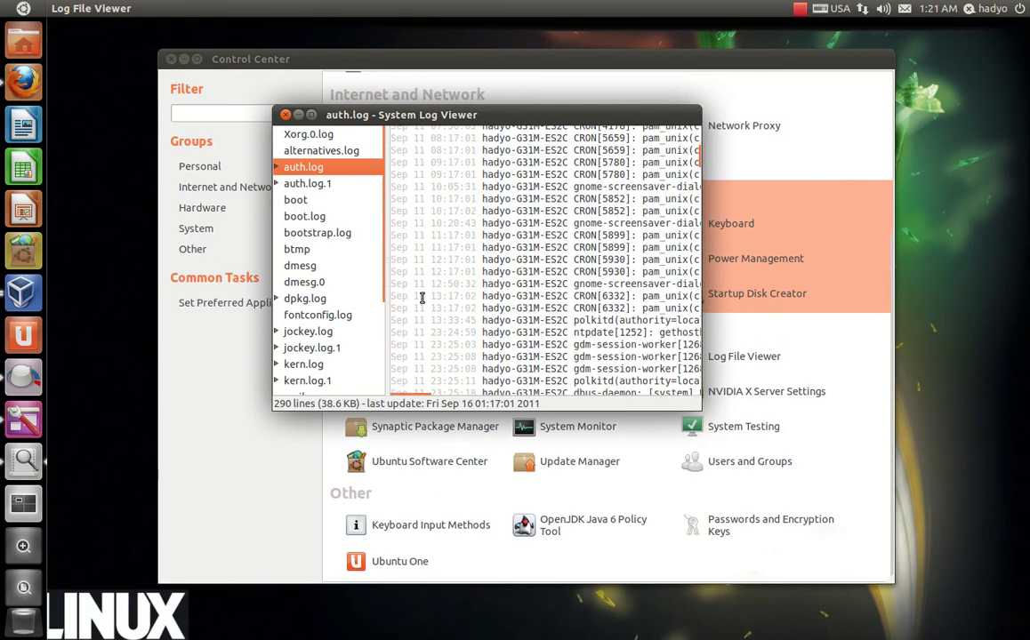
pyautogui.scroll(-5, 422, 297)
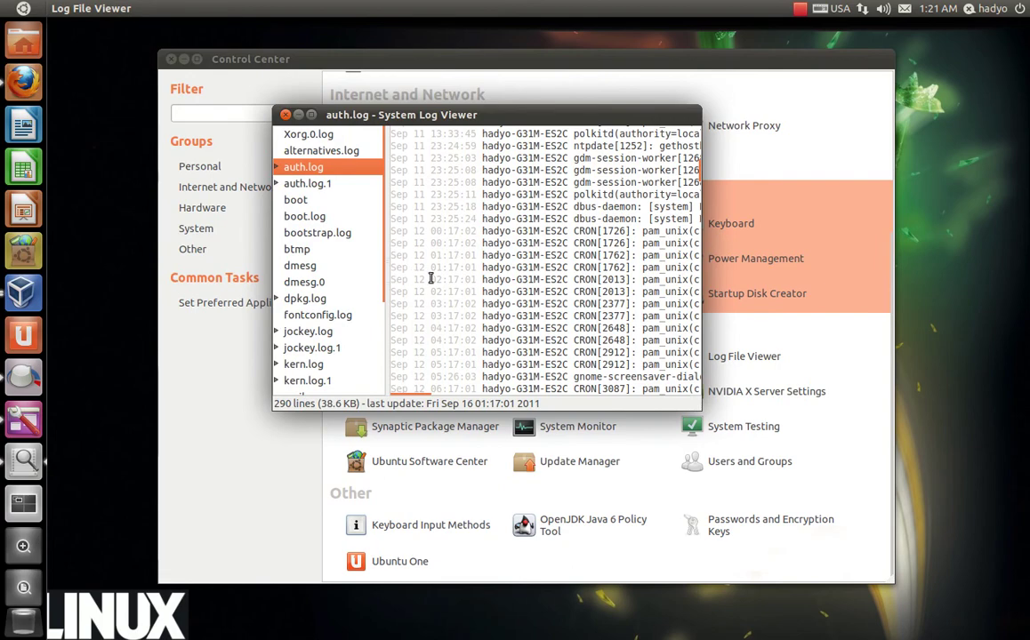
pyautogui.scroll(-20, 431, 278)
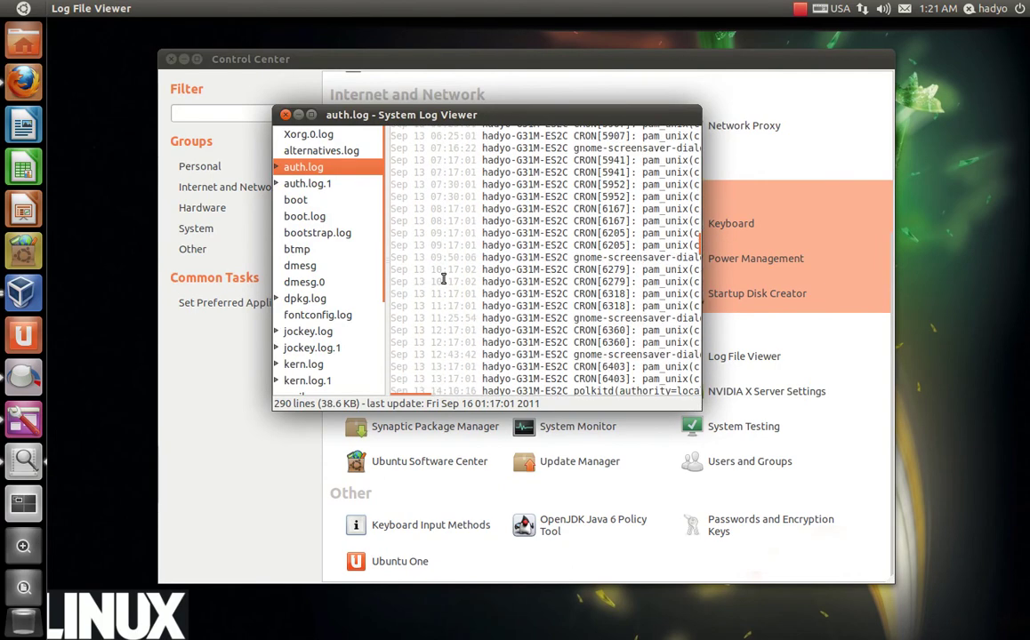
pyautogui.scroll(-20, 442, 279)
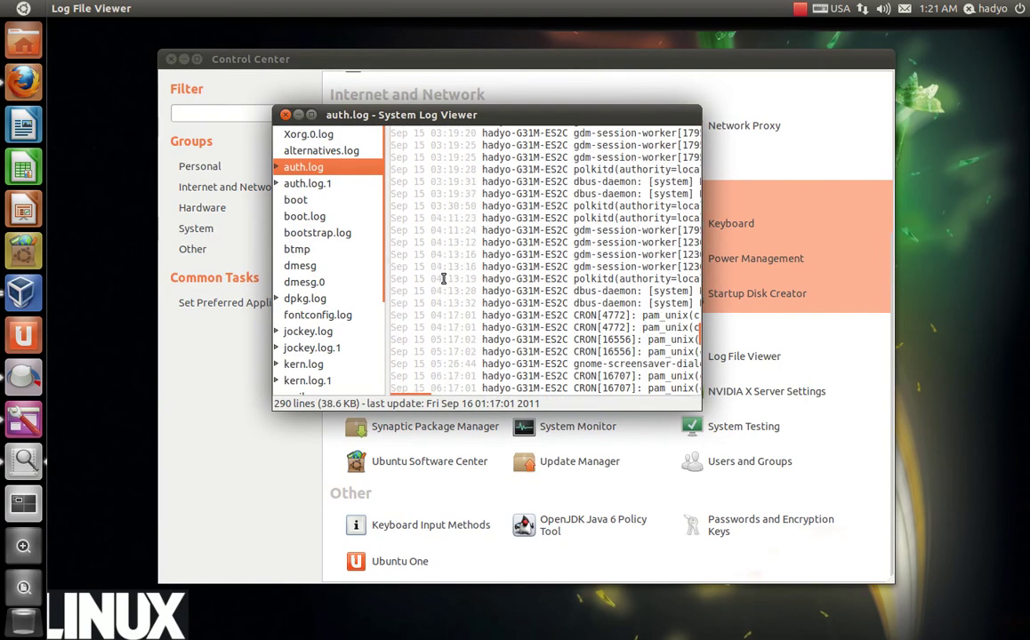
pyautogui.scroll(-10, 442, 279)
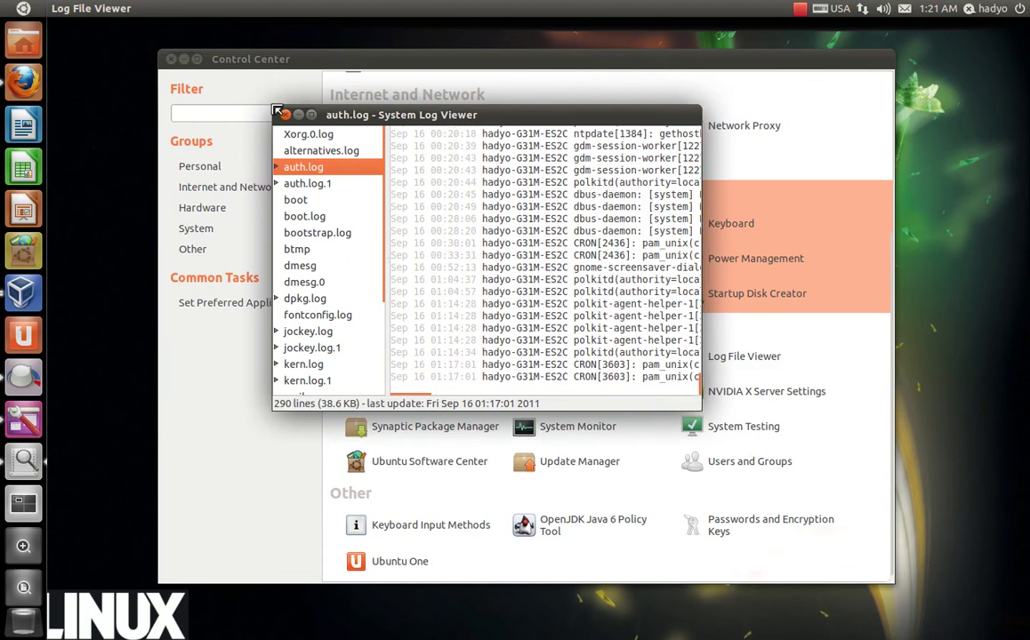
pyautogui.click(283, 113)
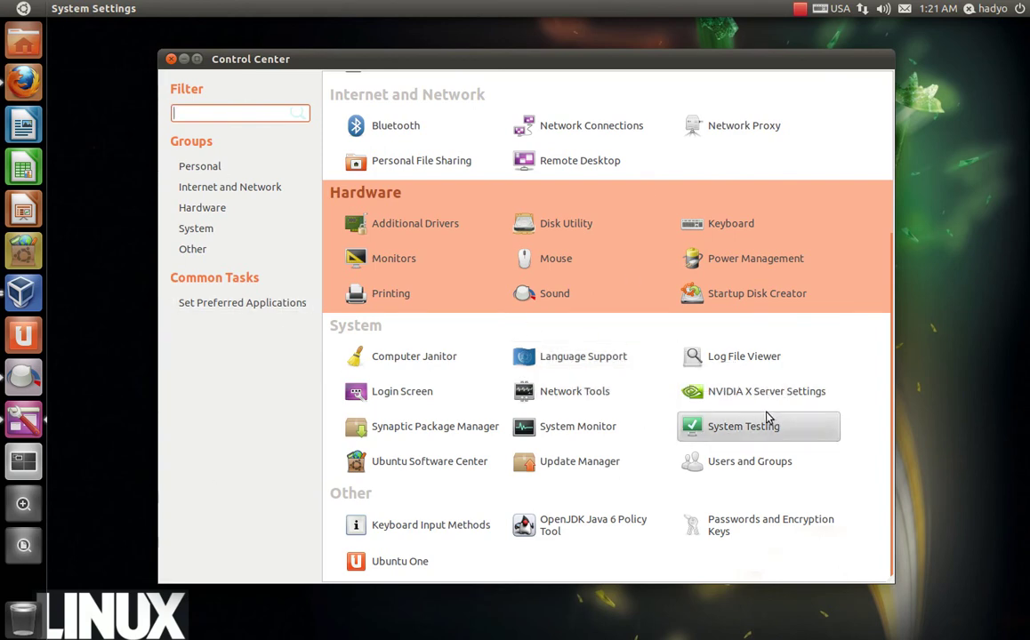
# Check the Network Tools device information and the Login Screen settings, closing each window after viewing it
pyautogui.click(576, 398)
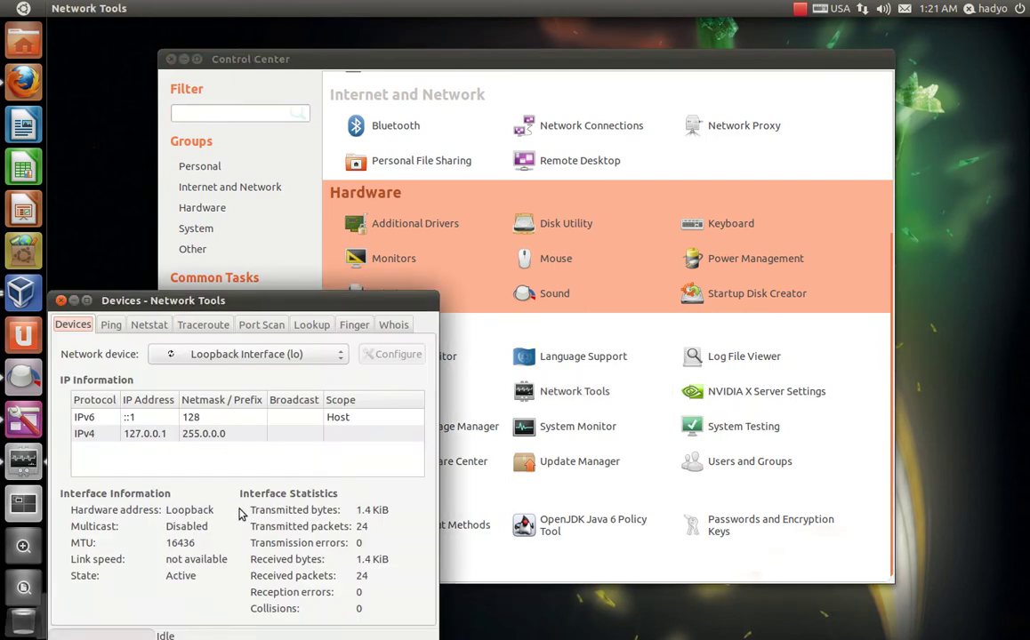
pyautogui.click(59, 304)
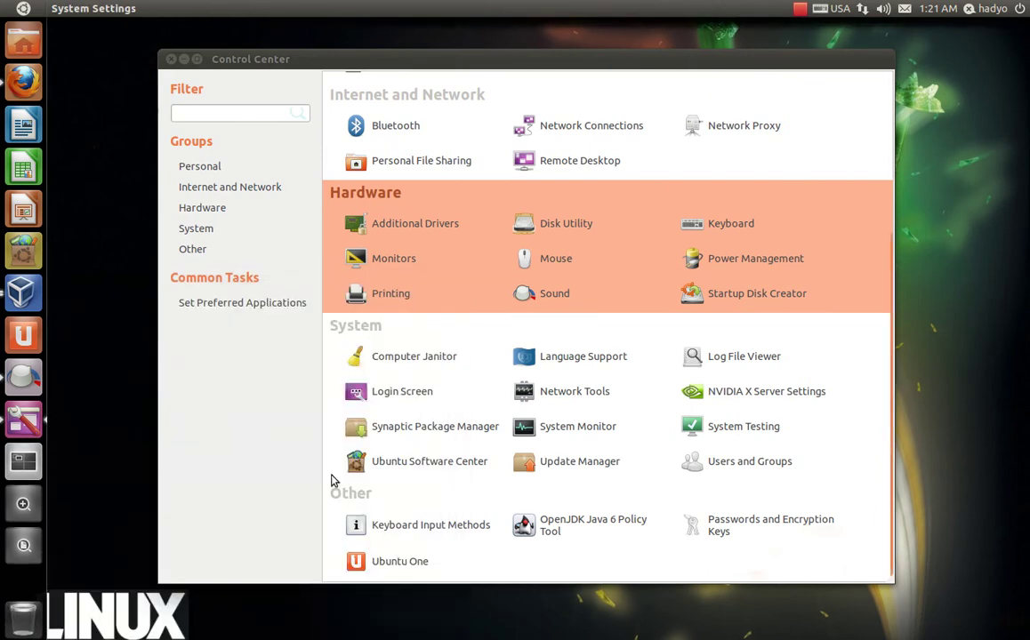
pyautogui.click(398, 400)
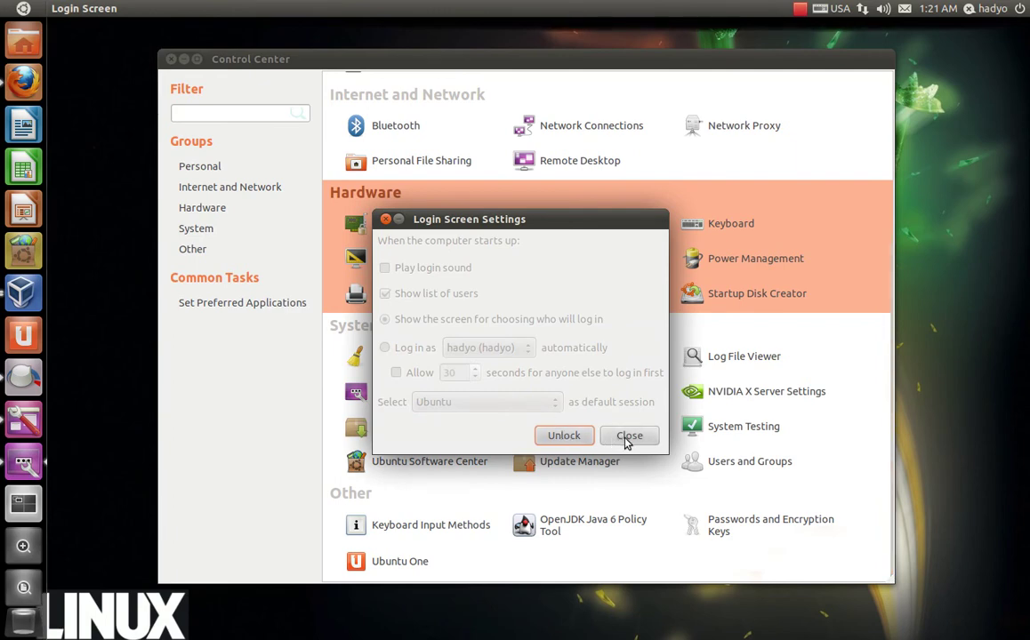
pyautogui.click(628, 435)
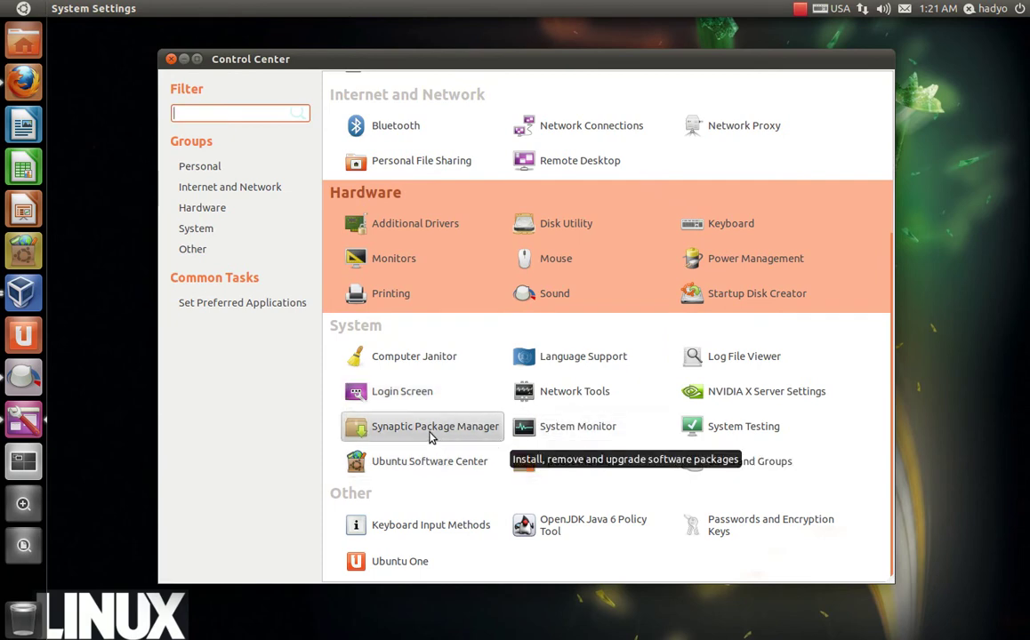
# Open System Testing, decline recovering the previous run, and close its welcome window
pyautogui.click(727, 434)
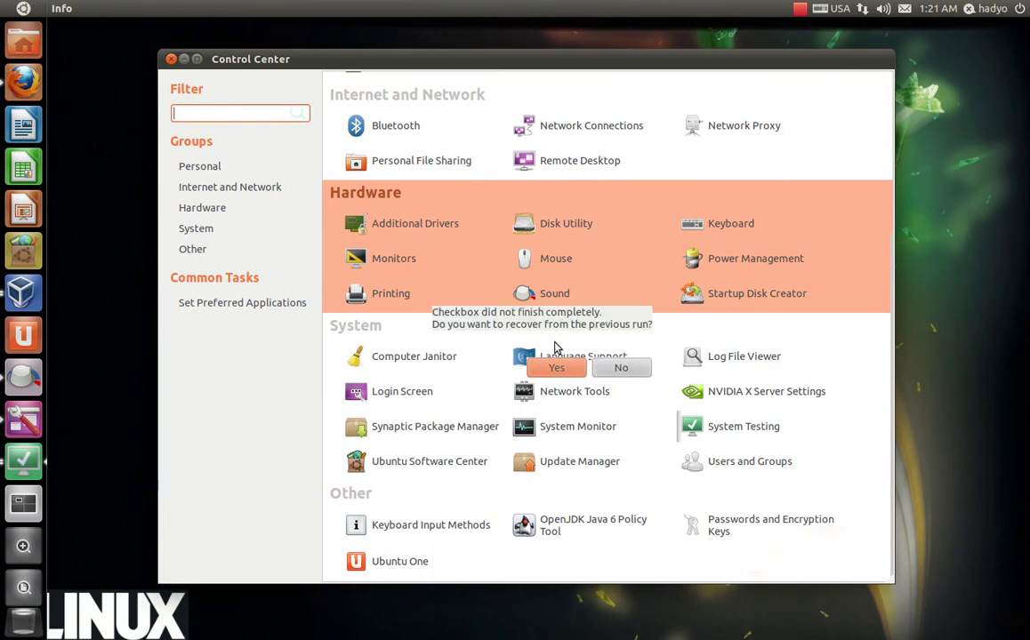
pyautogui.click(621, 369)
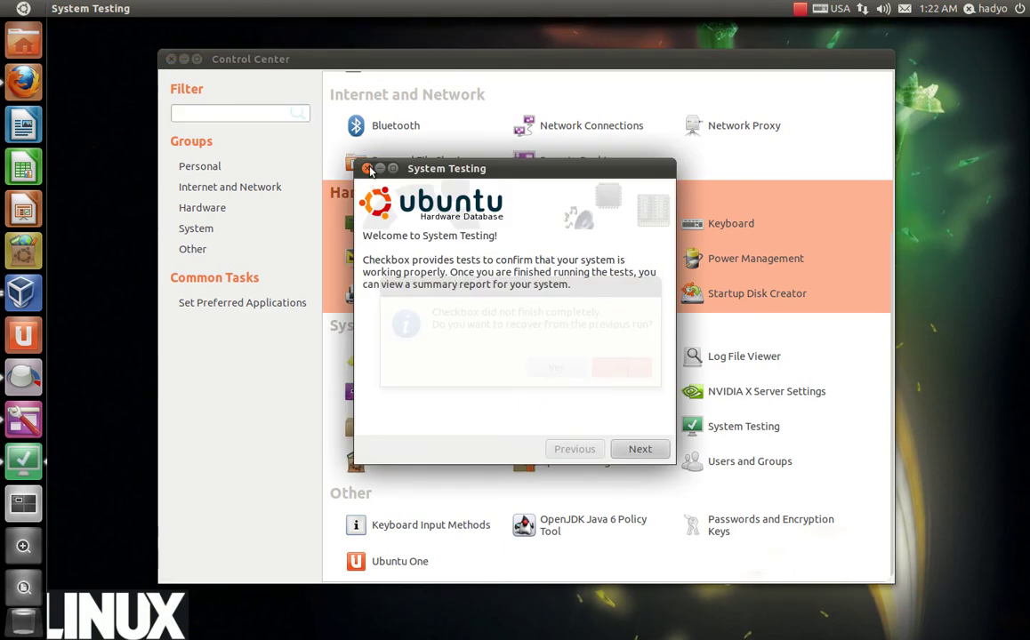
pyautogui.click(368, 169)
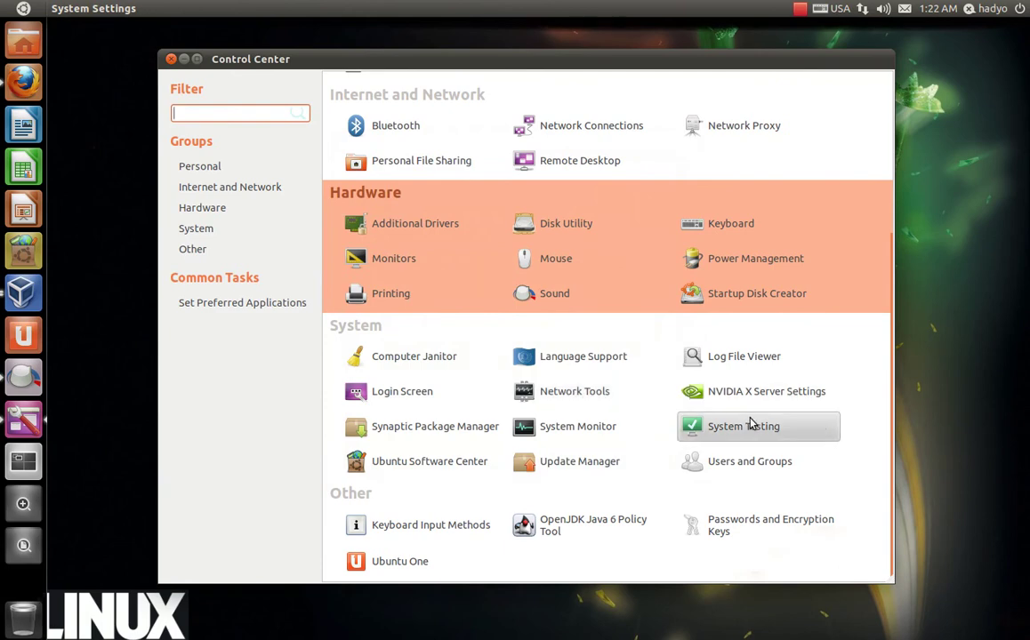
# Review the system information, running processes and resource histories in the System Monitor, and close it
pyautogui.click(567, 431)
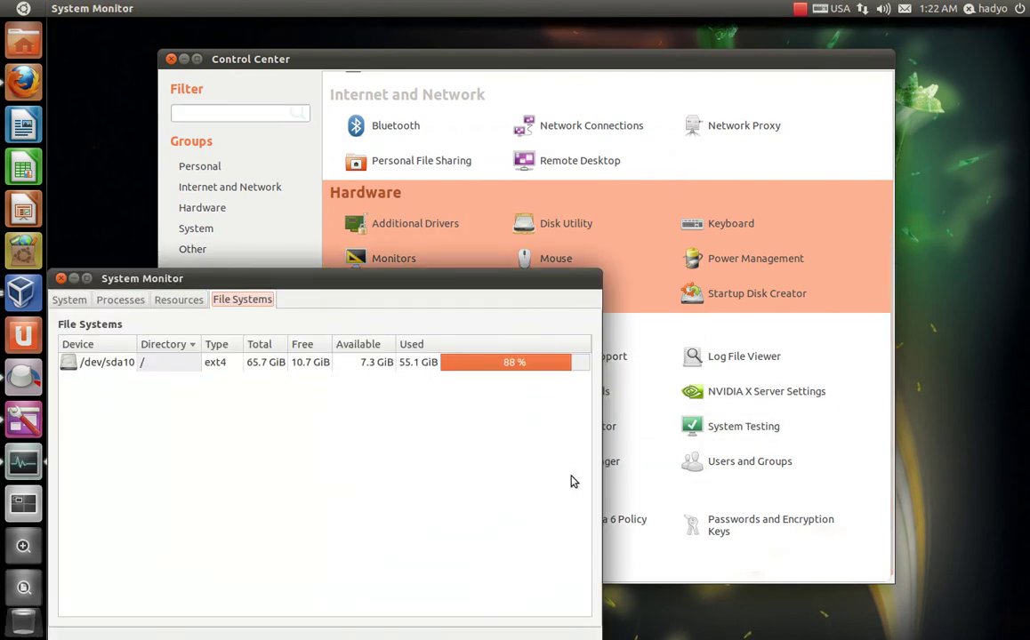
pyautogui.click(74, 301)
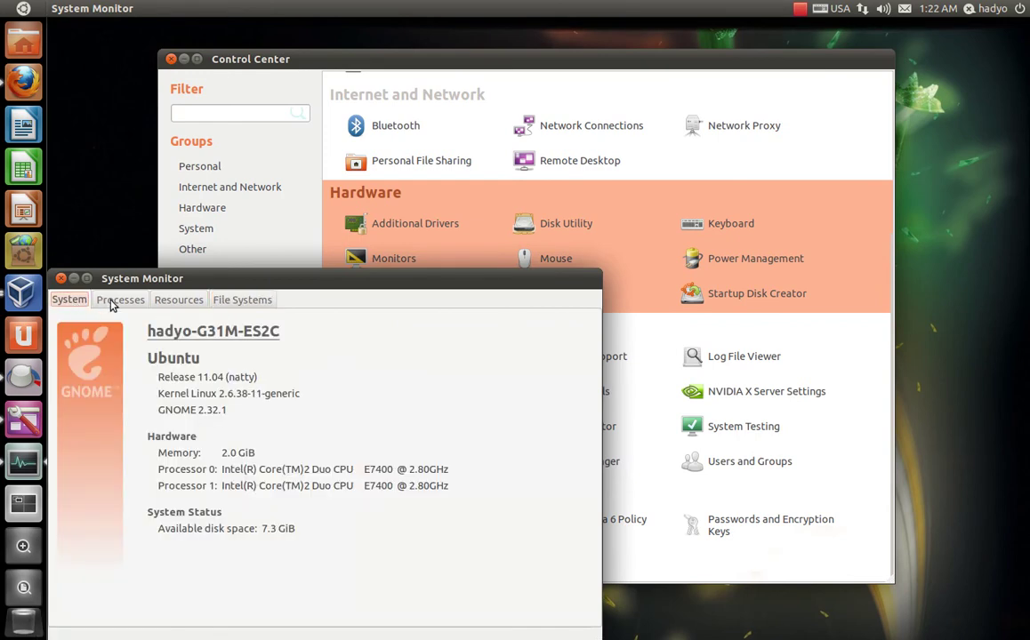
pyautogui.click(114, 303)
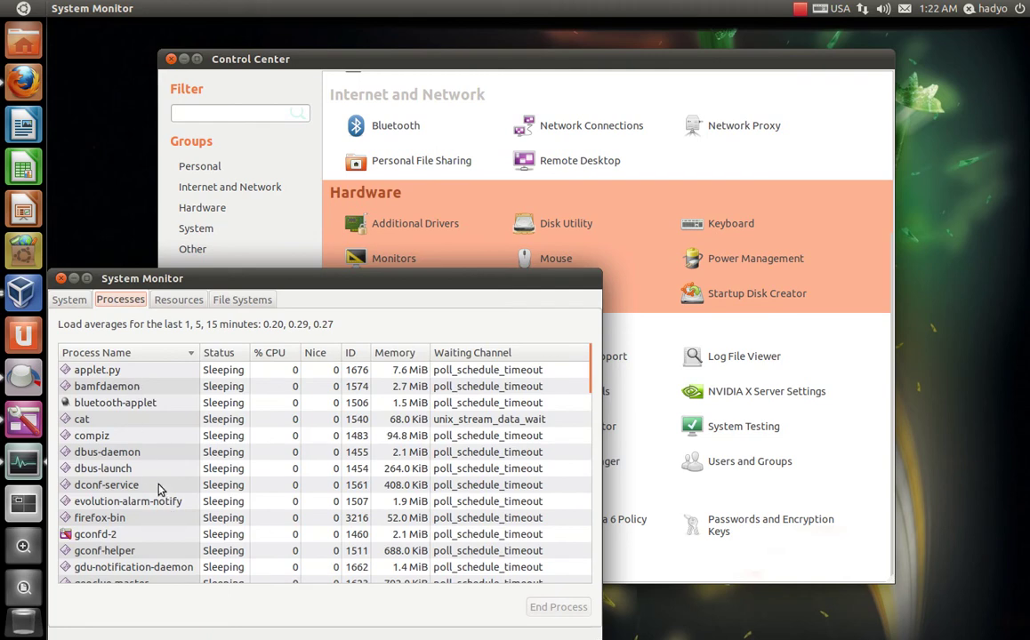
pyautogui.scroll(-20, 172, 441)
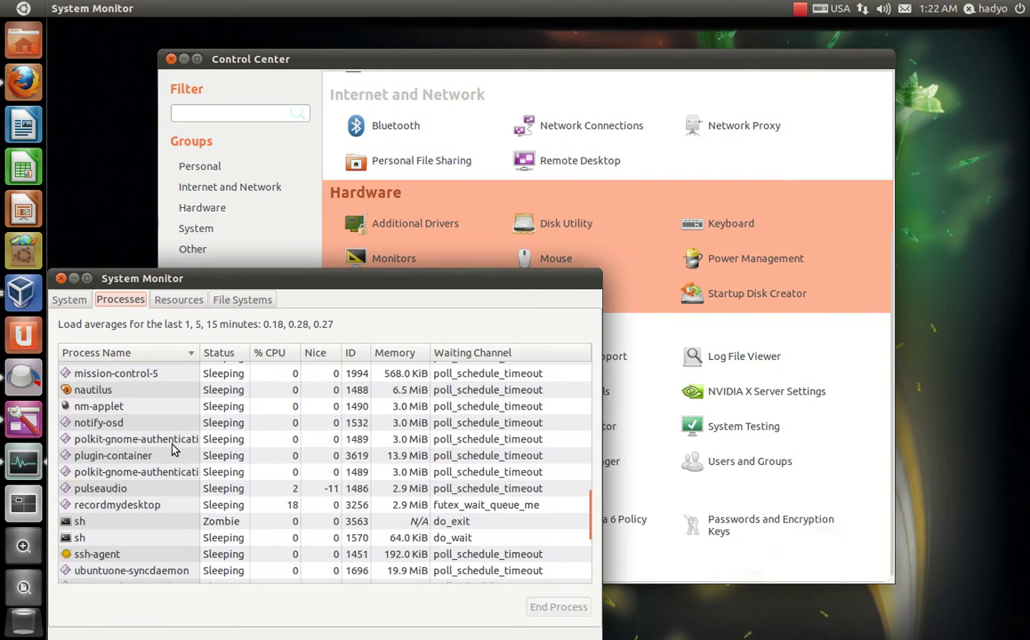
pyautogui.click(179, 301)
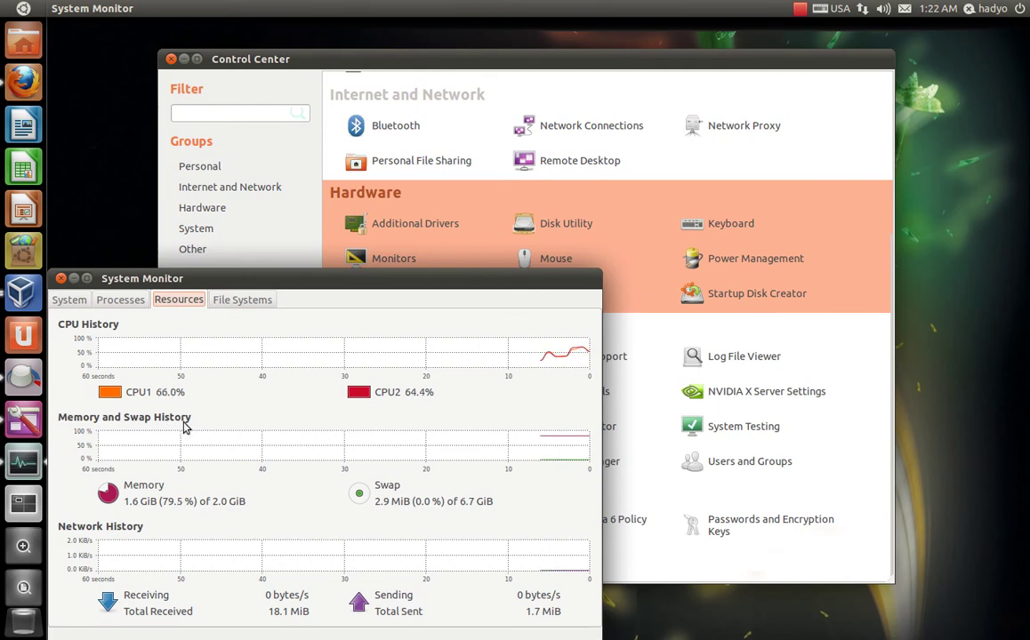
pyautogui.click(60, 279)
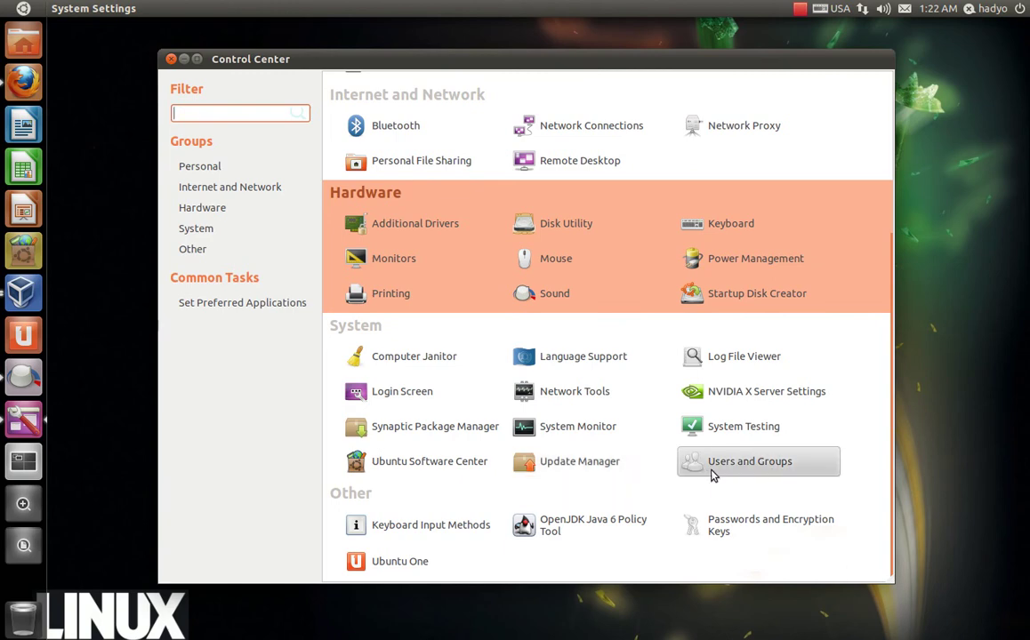
# Open Users and Groups, view the full name change dialog for the existing account, and cancel it
pyautogui.click(754, 474)
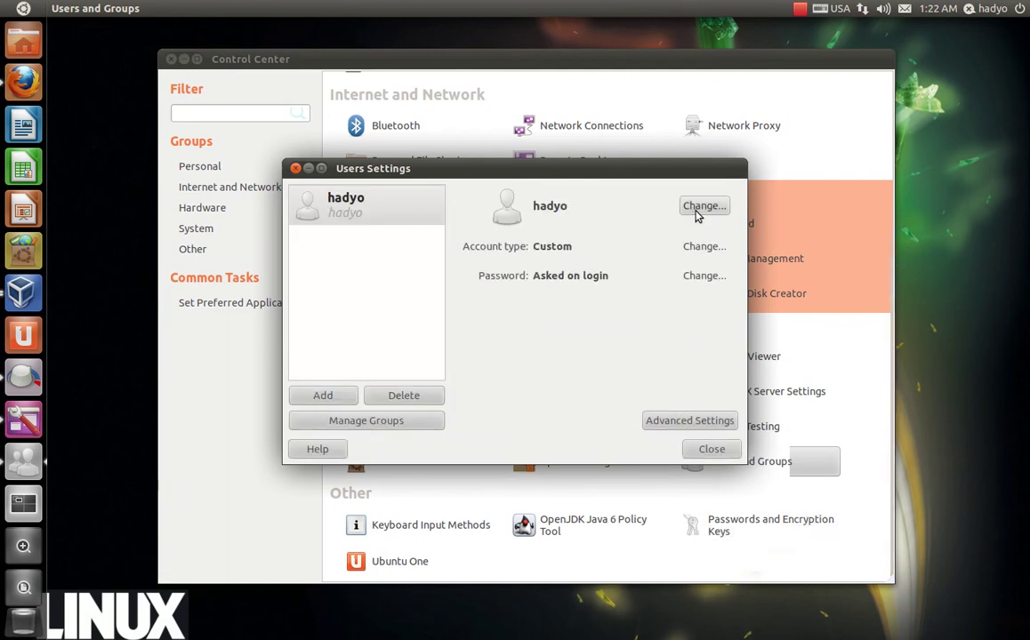
pyautogui.click(698, 209)
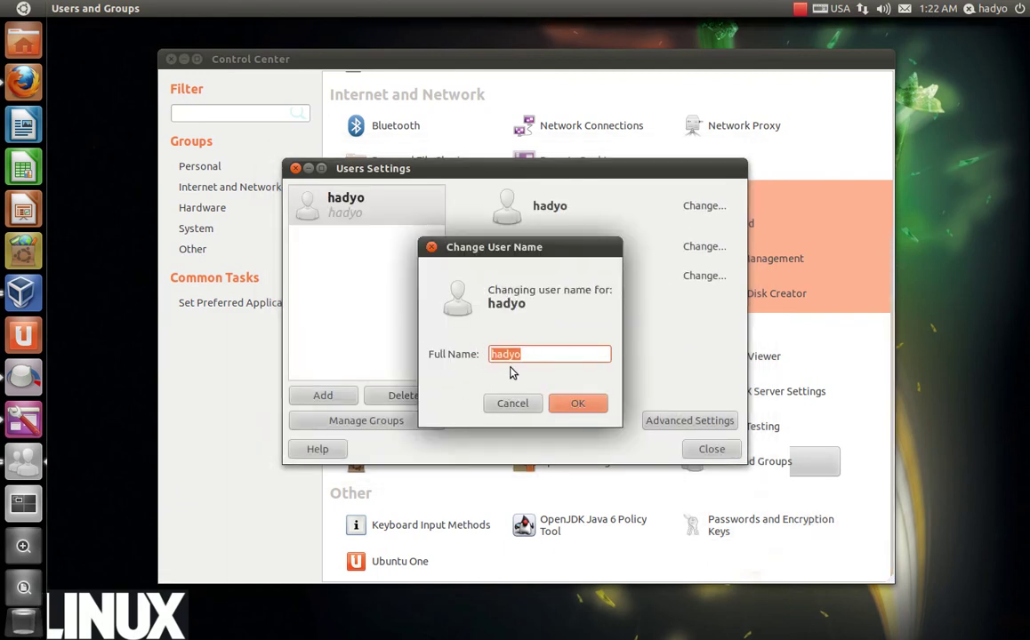
pyautogui.click(513, 405)
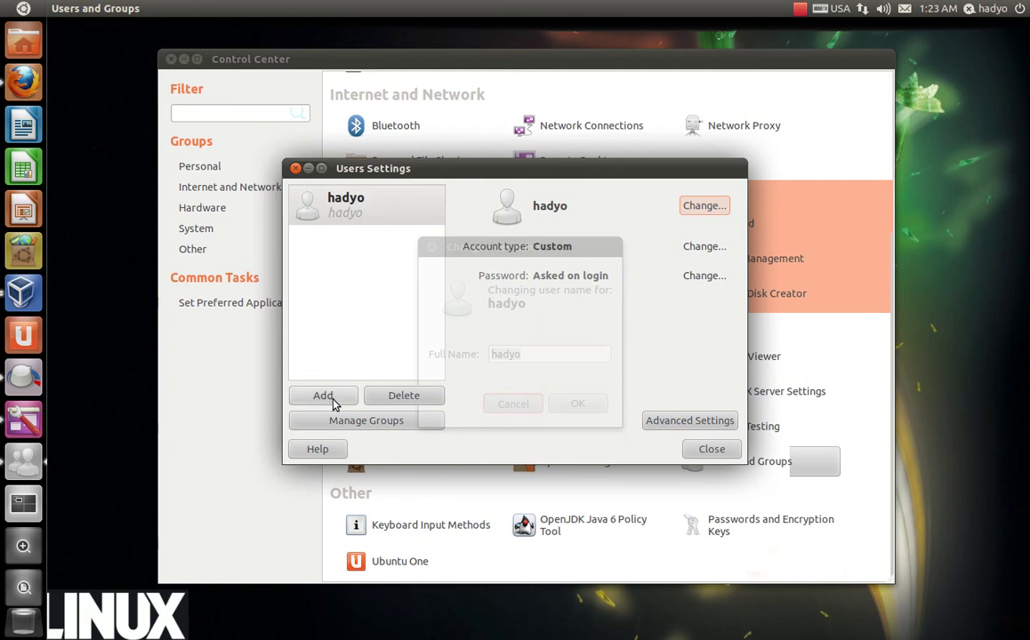
# Look at the account's chat status menu beside the session menu
pyautogui.click(1019, 8)
pyautogui.moveTo(991, 8)
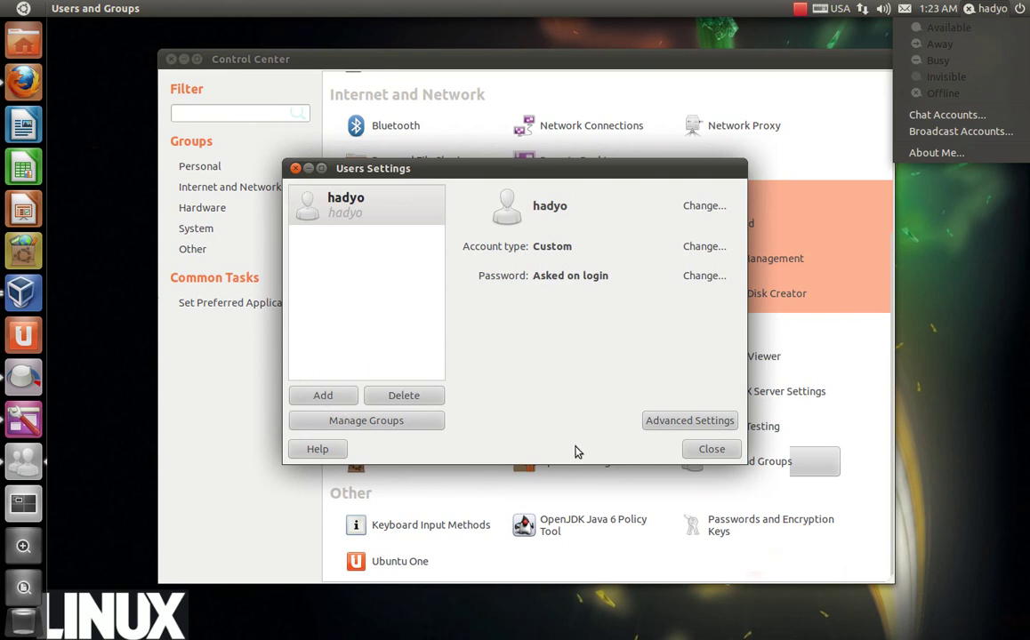
# Close the Users Settings, view the stored entries in Passwords and Encryption Keys, and close that window
pyautogui.click(709, 458)
pyautogui.click(711, 451)
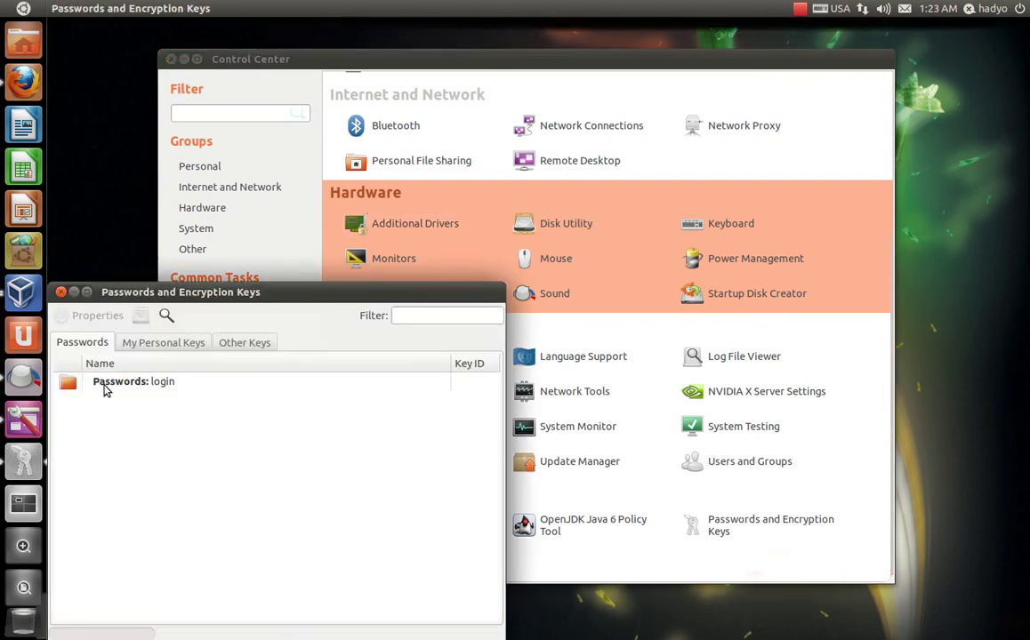
pyautogui.click(60, 292)
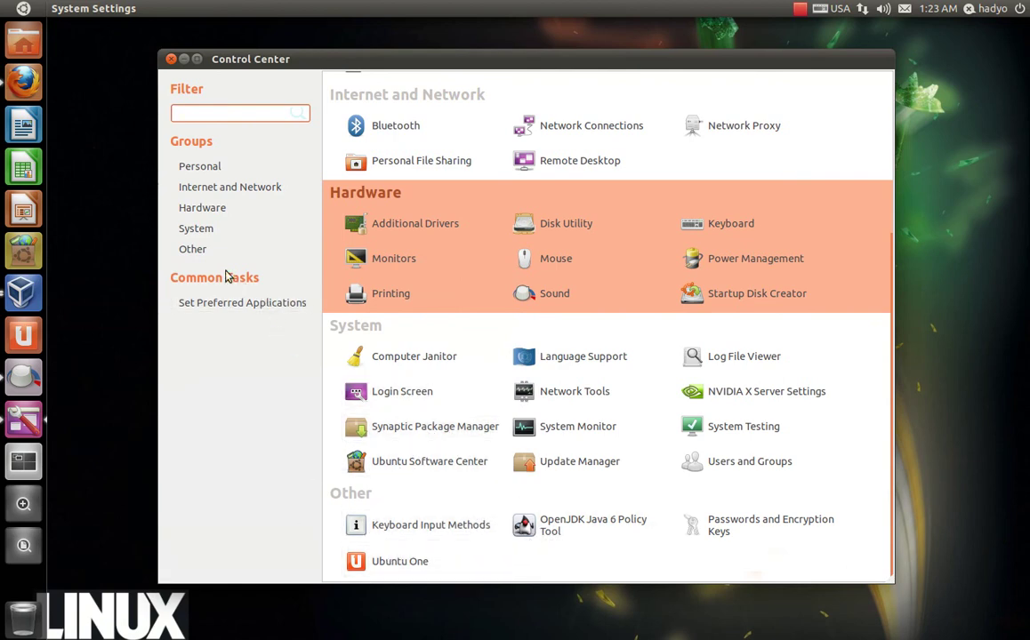
# Highlight the System group and the Hardware group in the Control Center
pyautogui.click(197, 230)
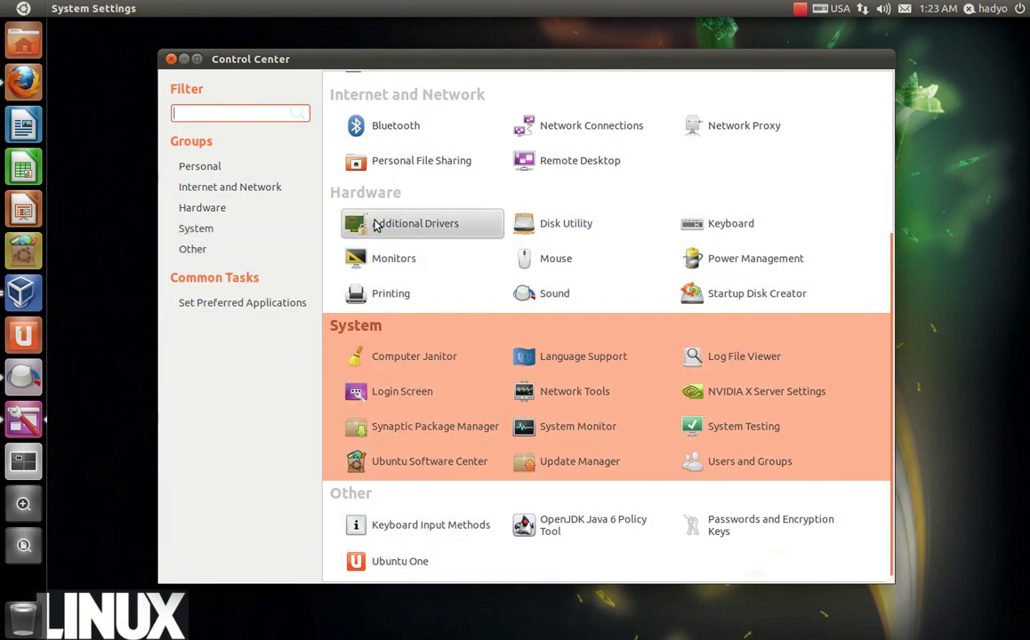
pyautogui.click(214, 210)
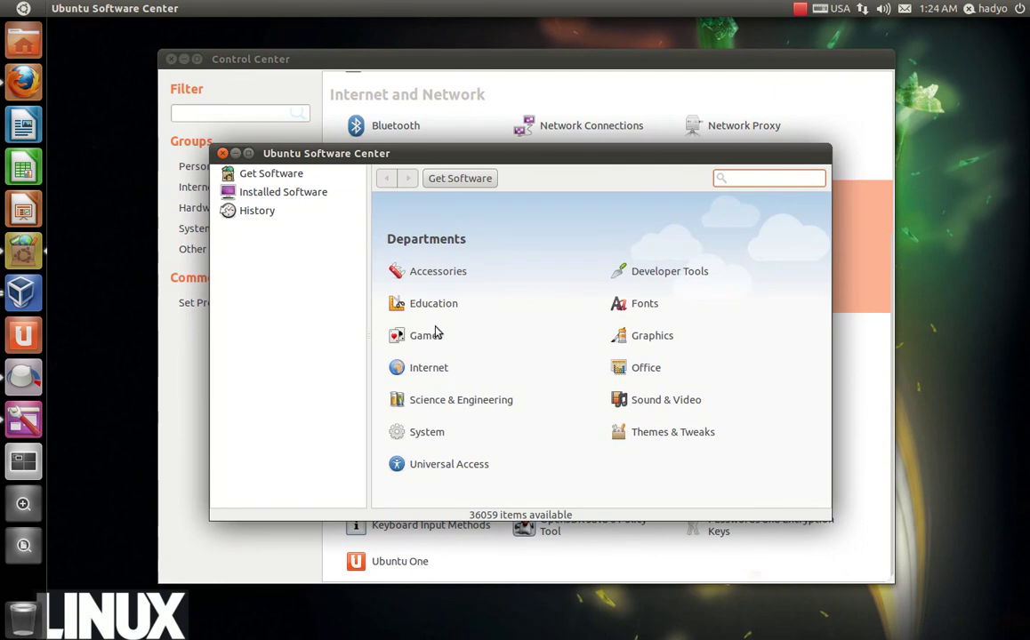
# Browse the Sound & Video department in Ubuntu Software Center and select Cheese Webcam Booth
pyautogui.click(652, 402)
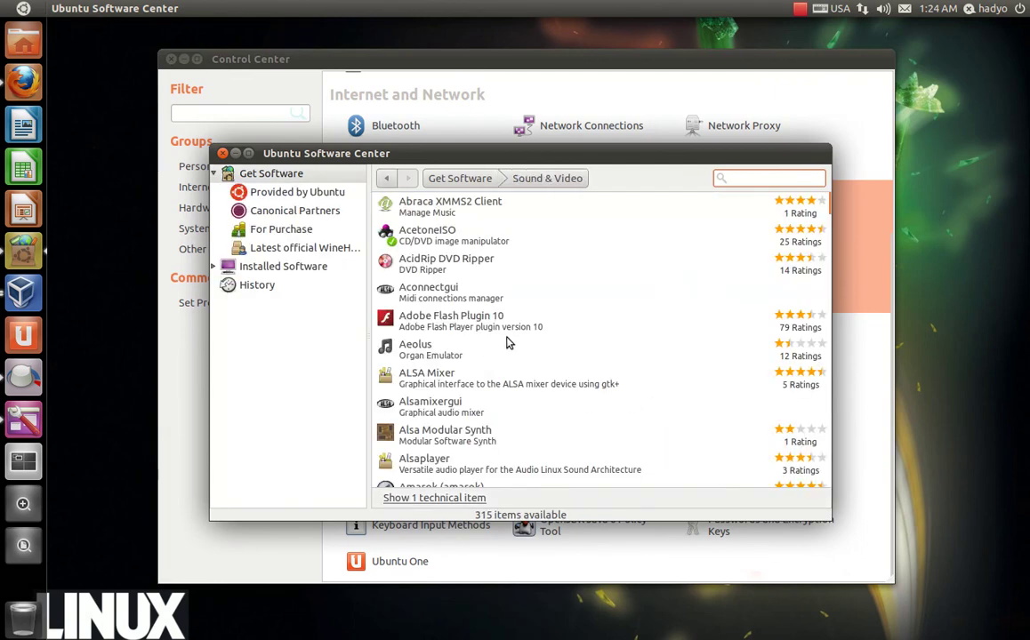
pyautogui.scroll(-10, 507, 343)
pyautogui.scroll(1, 507, 342)
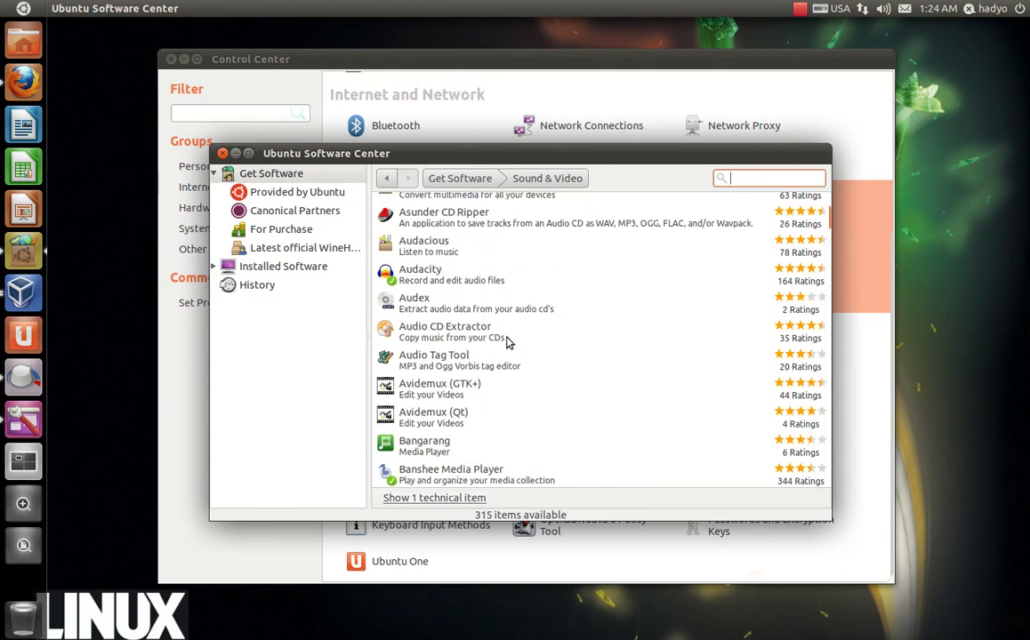
pyautogui.scroll(-10, 507, 342)
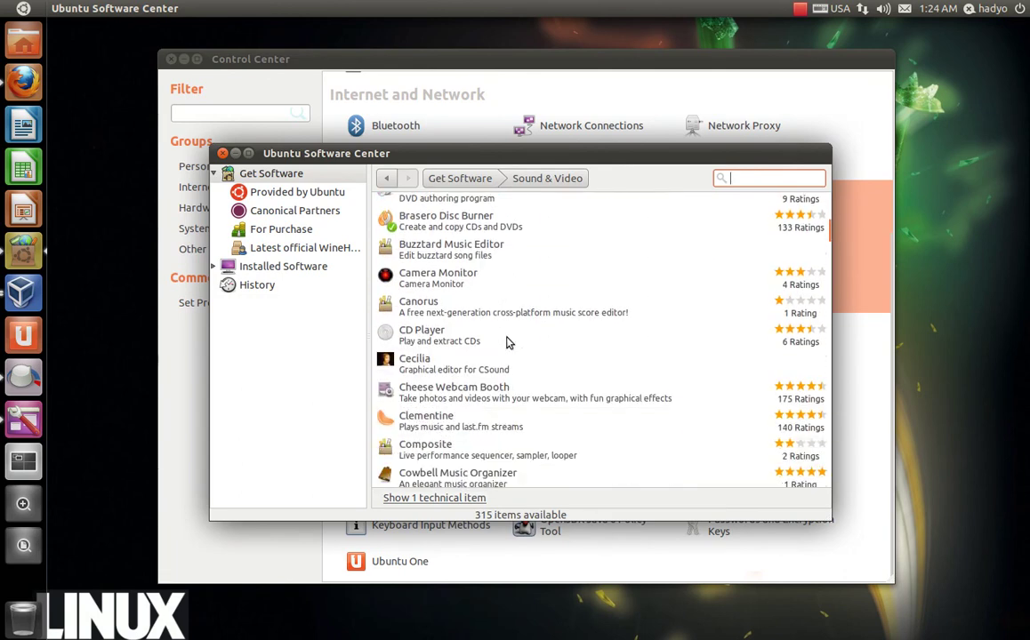
pyautogui.click(432, 398)
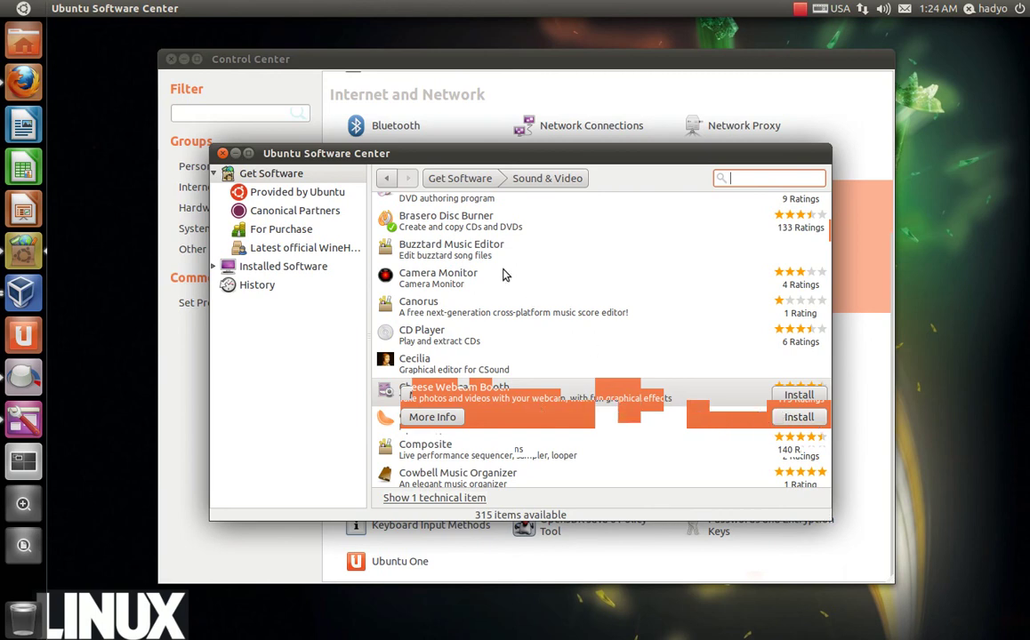
# Return to the departments overview and look through the Themes & Tweaks applications to the end of the list
pyautogui.click(481, 184)
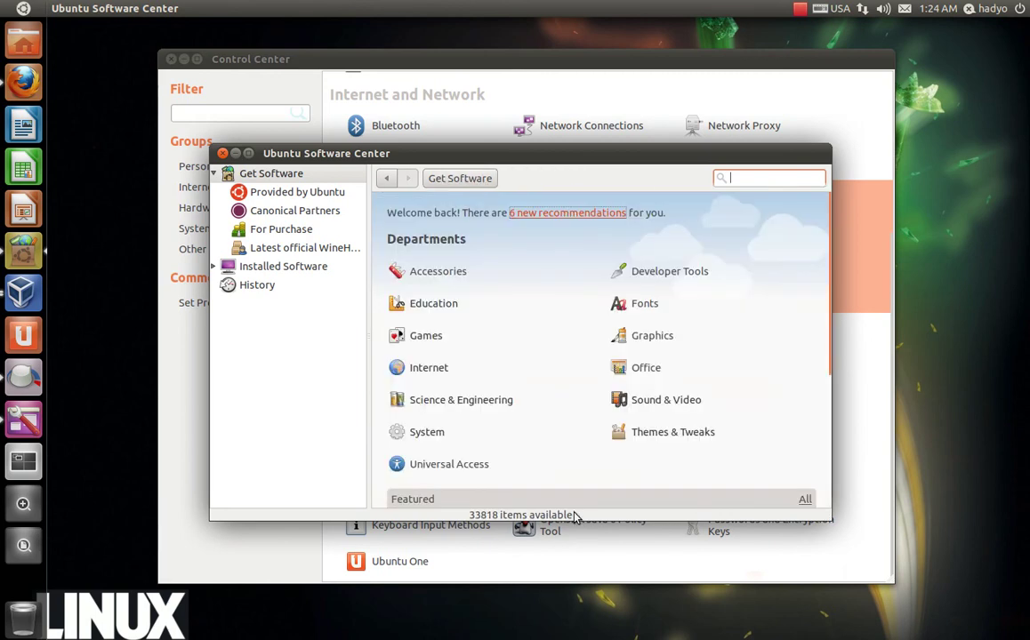
pyautogui.click(669, 433)
pyautogui.scroll(-10, 533, 449)
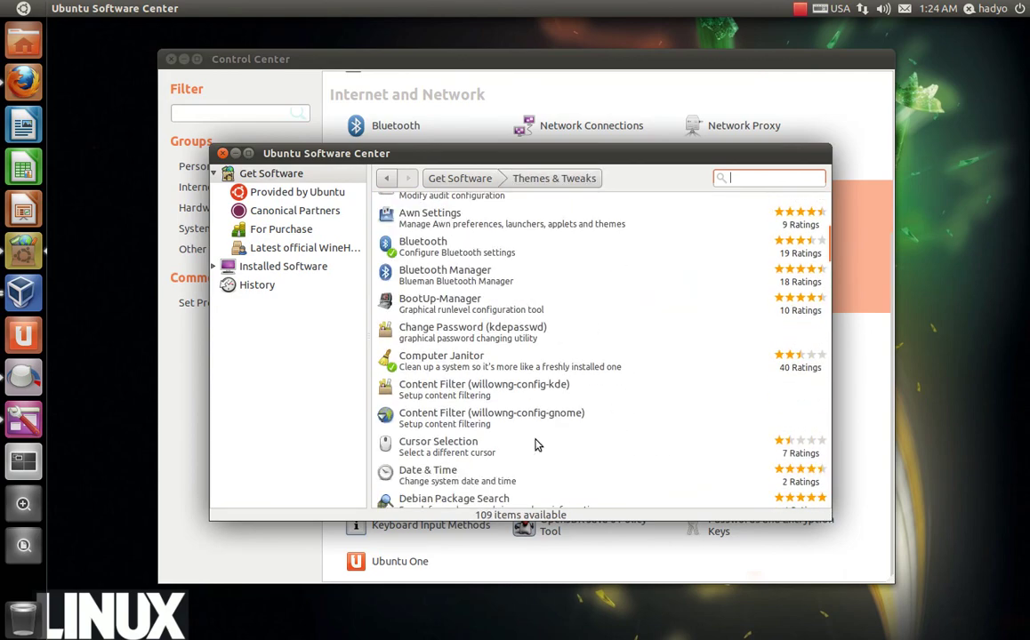
pyautogui.scroll(-15, 536, 444)
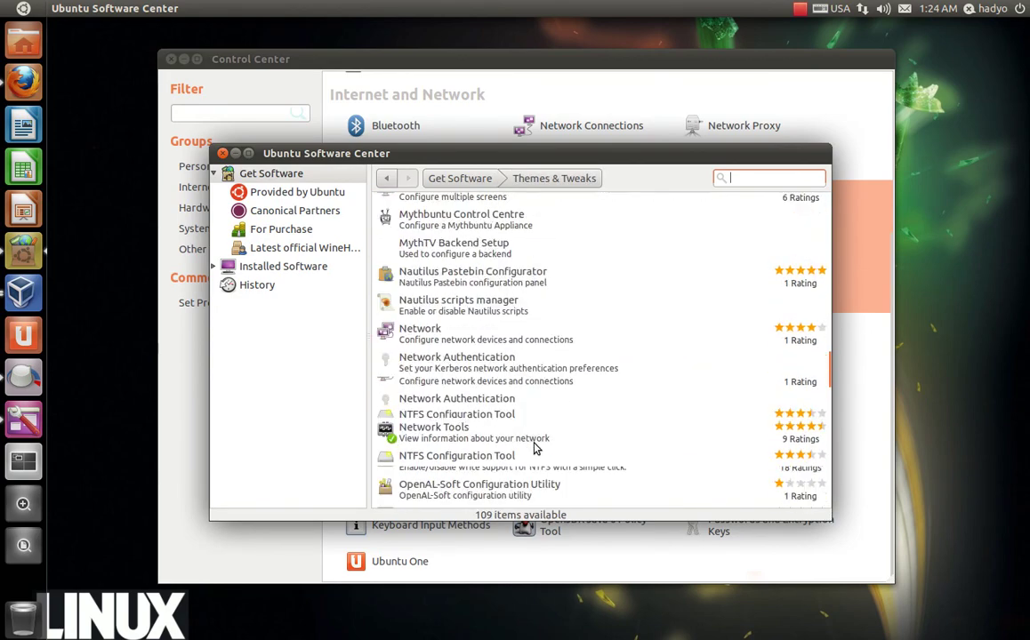
pyautogui.scroll(-10, 536, 449)
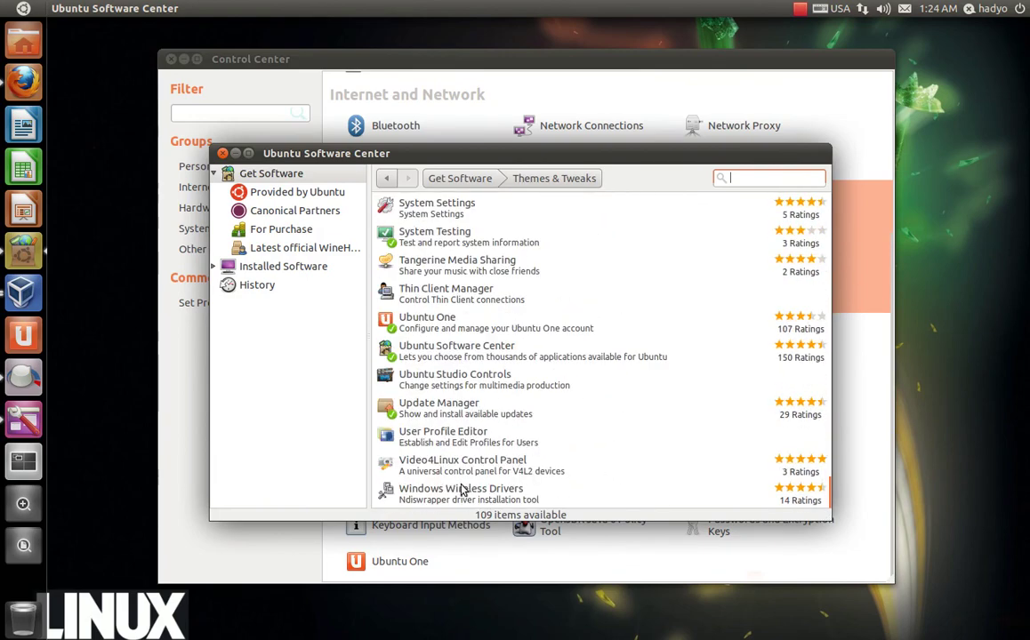
# Open the full details of Windows Wireless Drivers and review its description and add-ons
pyautogui.click(458, 490)
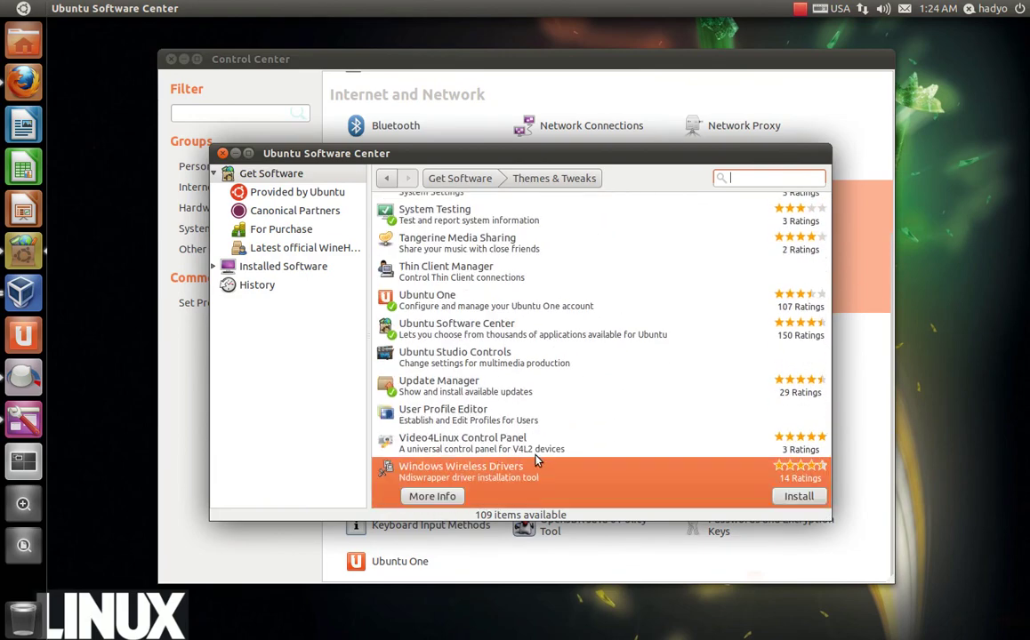
pyautogui.click(435, 499)
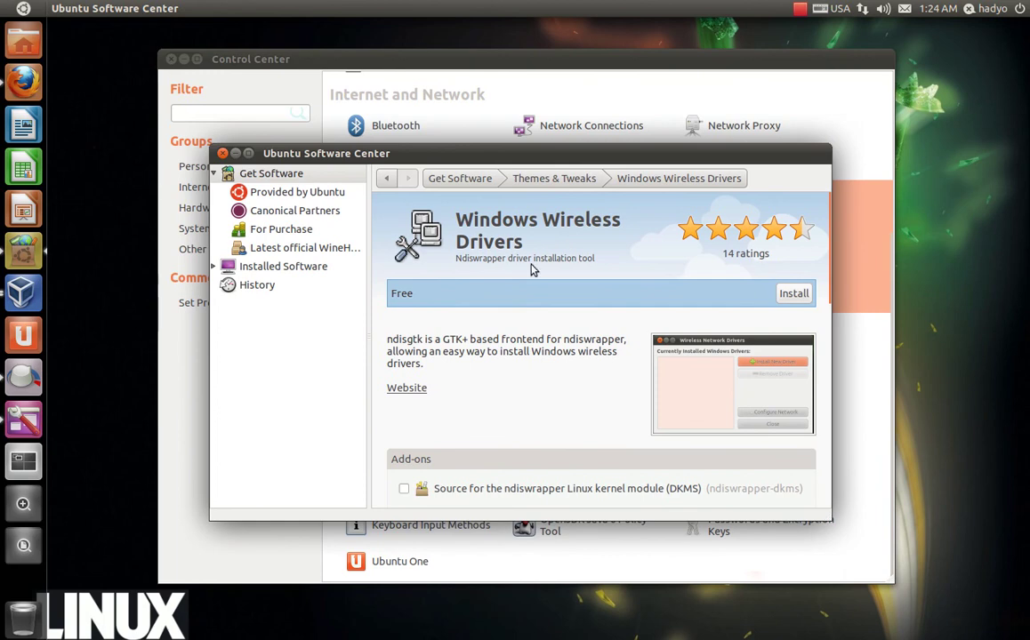
pyautogui.scroll(-3, 532, 269)
pyautogui.scroll(2, 531, 269)
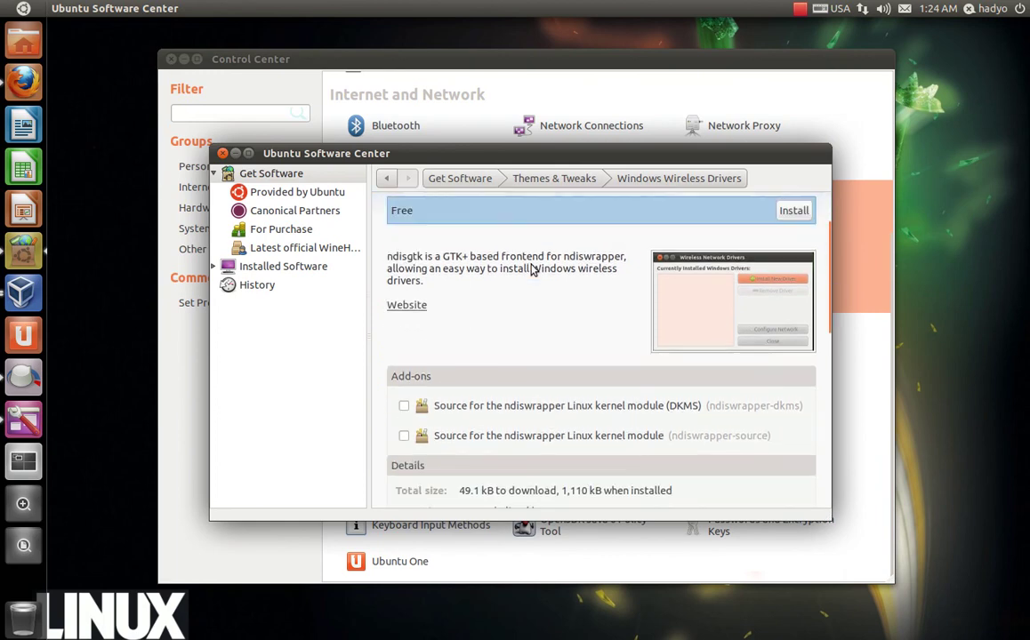
pyautogui.scroll(-1, 531, 270)
pyautogui.scroll(1, 425, 387)
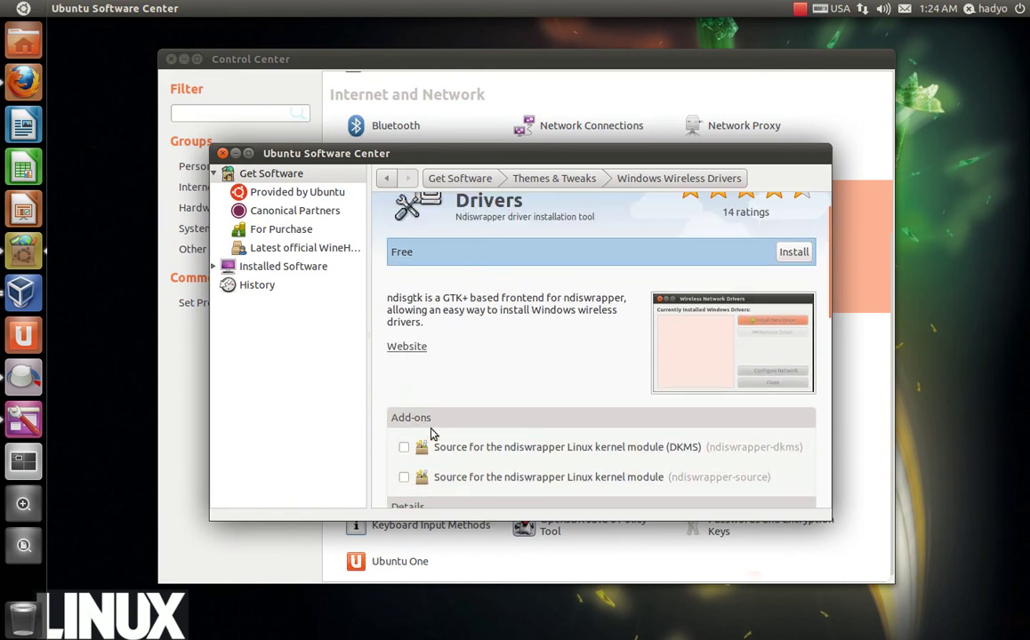
# View the enlarged screenshot of Windows Wireless Drivers, dismiss it, and close the Ubuntu Software Center
pyautogui.click(685, 356)
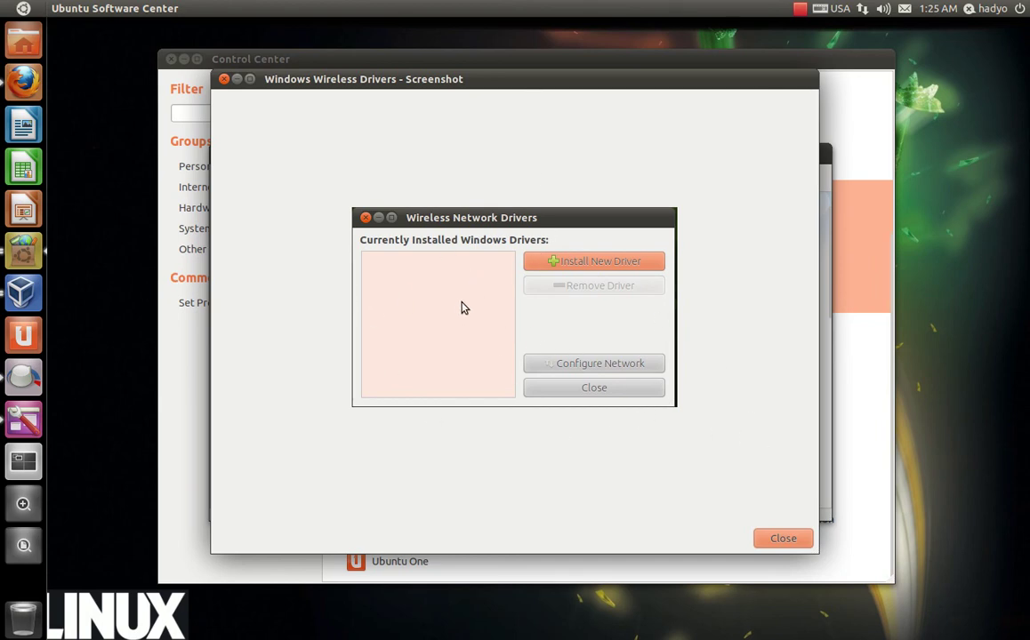
pyautogui.click(780, 538)
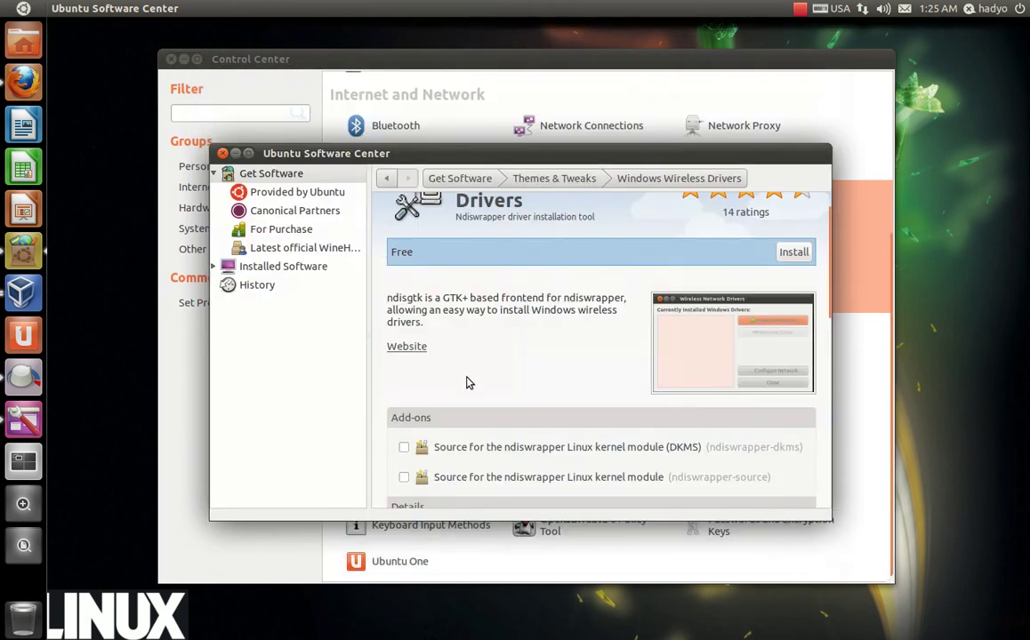
pyautogui.click(223, 154)
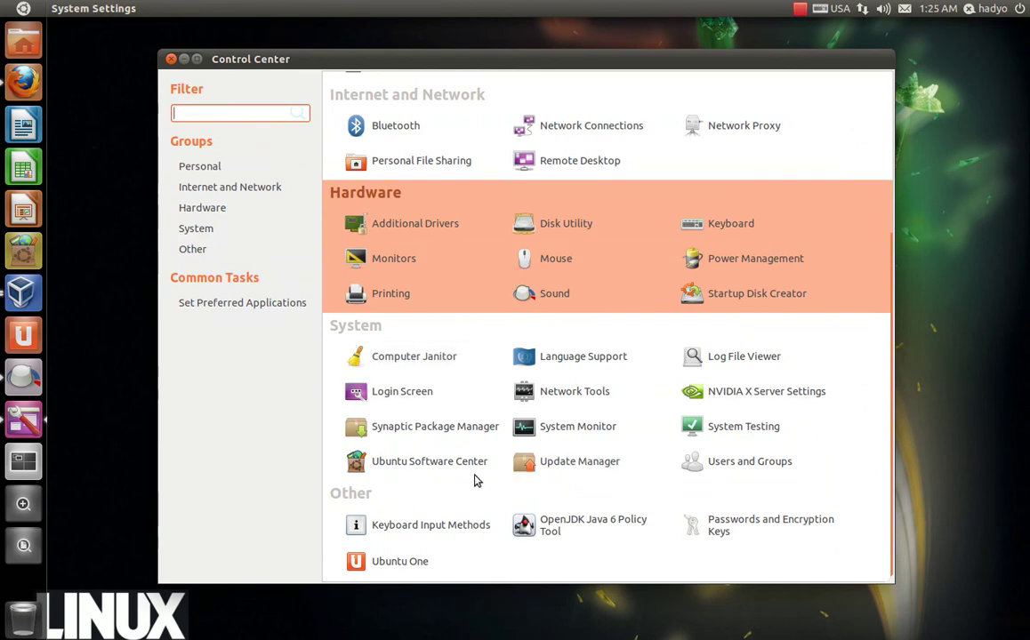